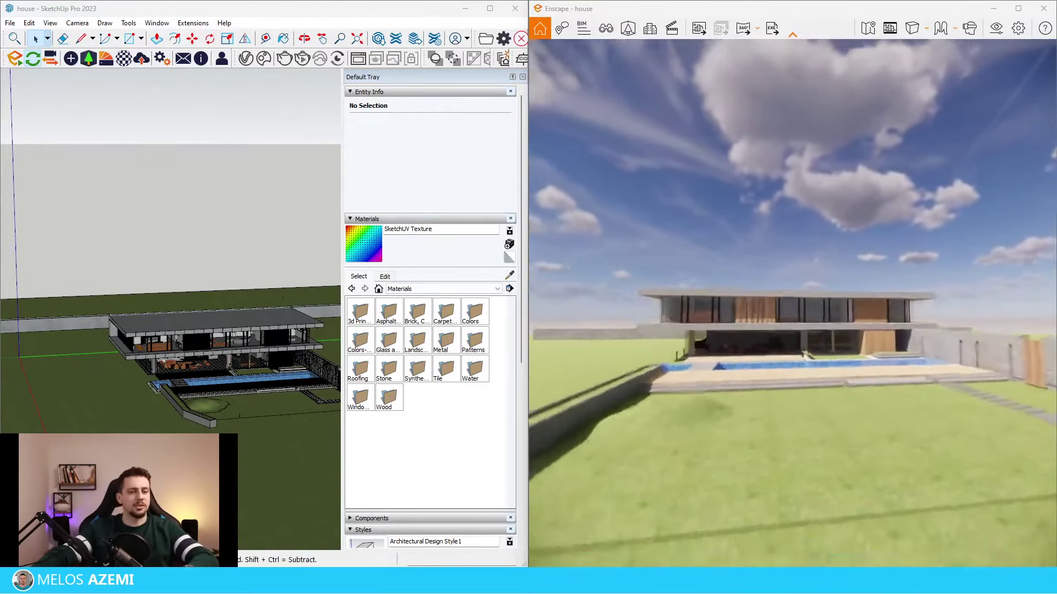
Position the render camera on the lawn, facing the house across the wooden terrace and pool
{"action": "key", "text": "w"}
{"action": "key", "text": "s"}
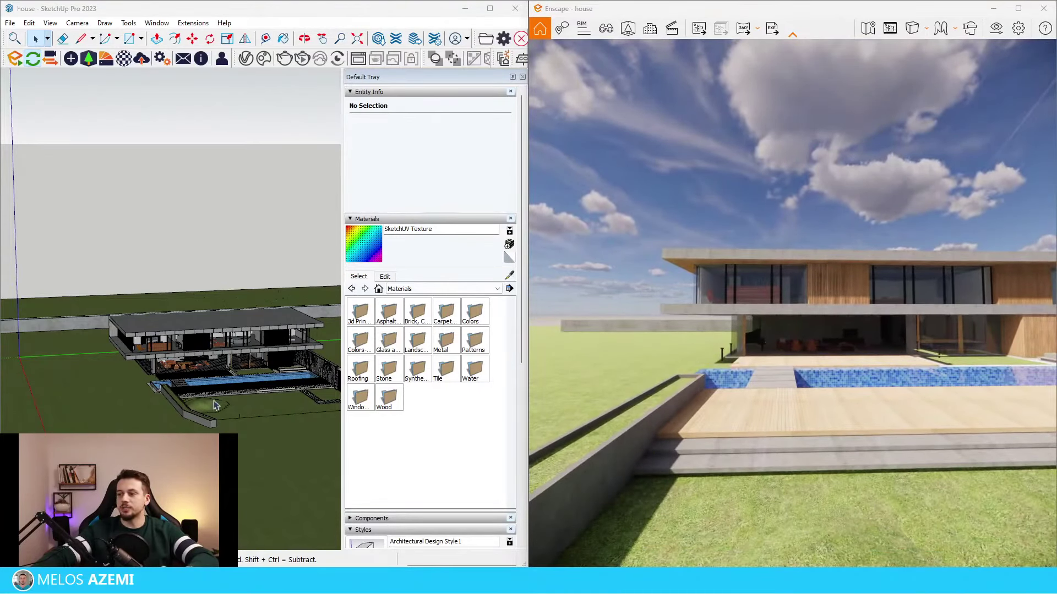
{"action": "left_click_drag", "start_coordinate": [719, 320], "coordinate": [737, 313]}
{"action": "key", "text": "w"}
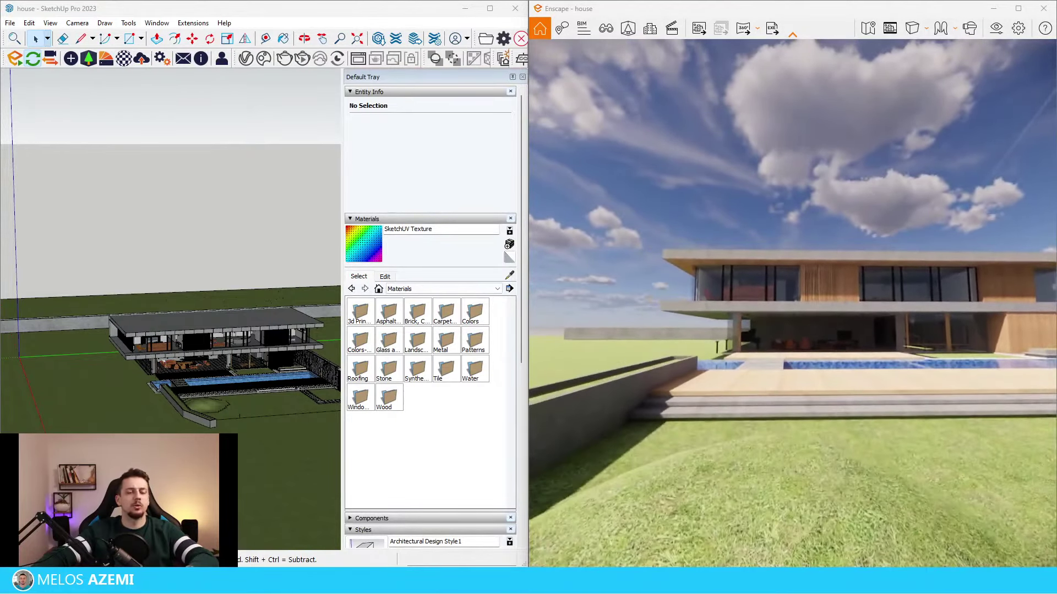
{"action": "key", "text": "e"}
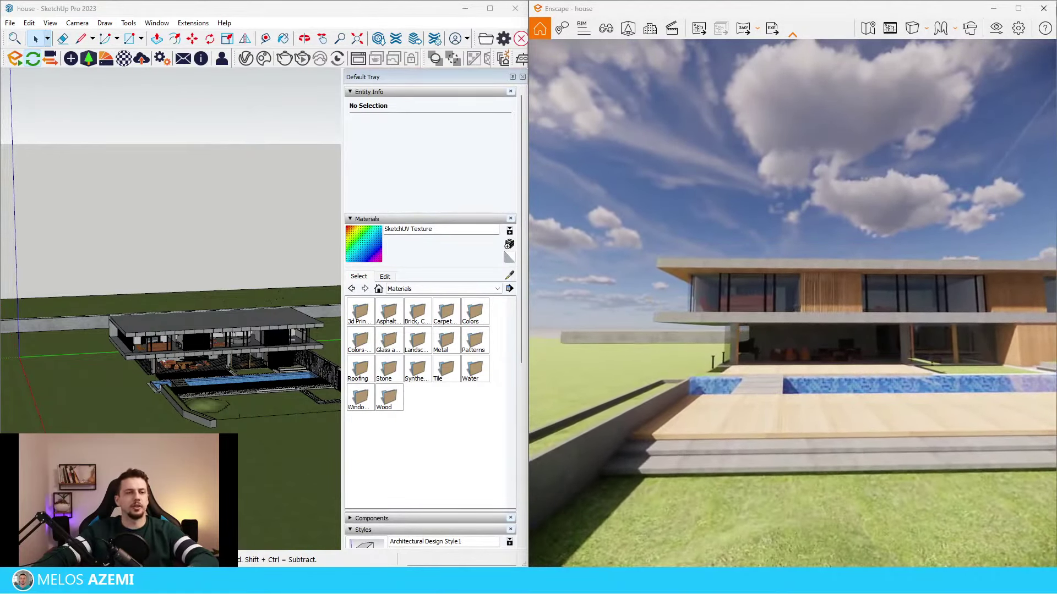
Set a custom output resolution of 1000 × 1200 and display the safe frame in the render view
{"action": "left_click", "coordinate": [995, 28]}
{"action": "left_click_drag", "start_coordinate": [802, 86], "coordinate": [355, 97]}
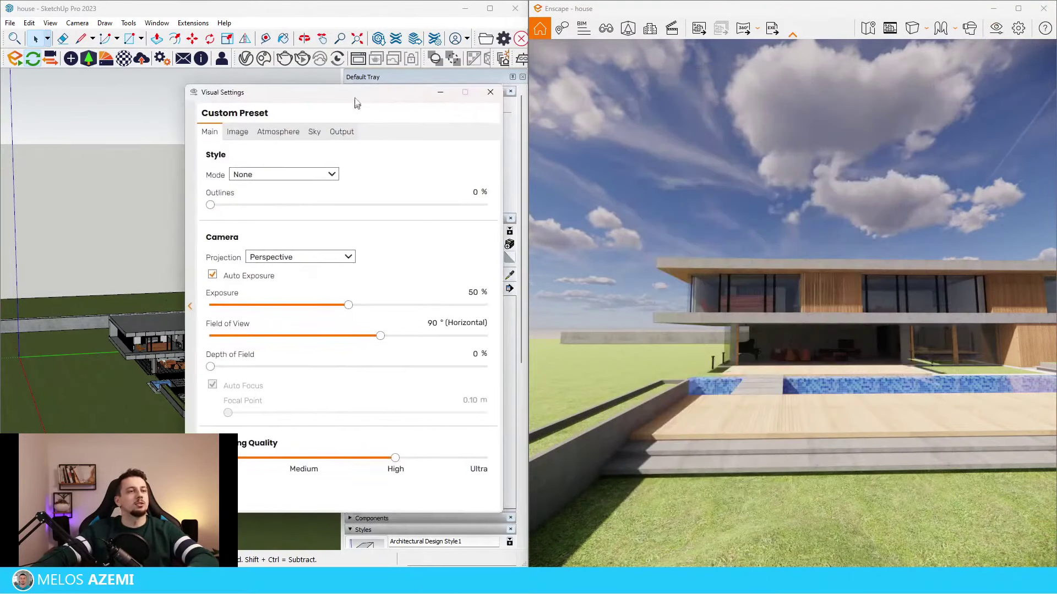
{"action": "left_click", "coordinate": [345, 131]}
{"action": "left_click", "coordinate": [310, 244]}
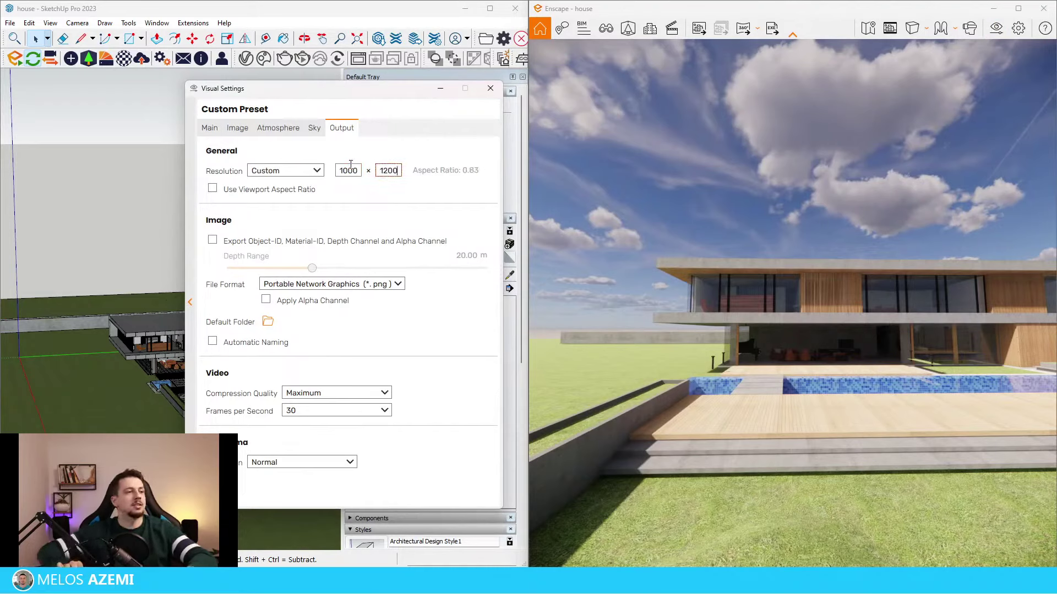
{"action": "left_click", "coordinate": [491, 88]}
{"action": "left_click", "coordinate": [890, 28]}
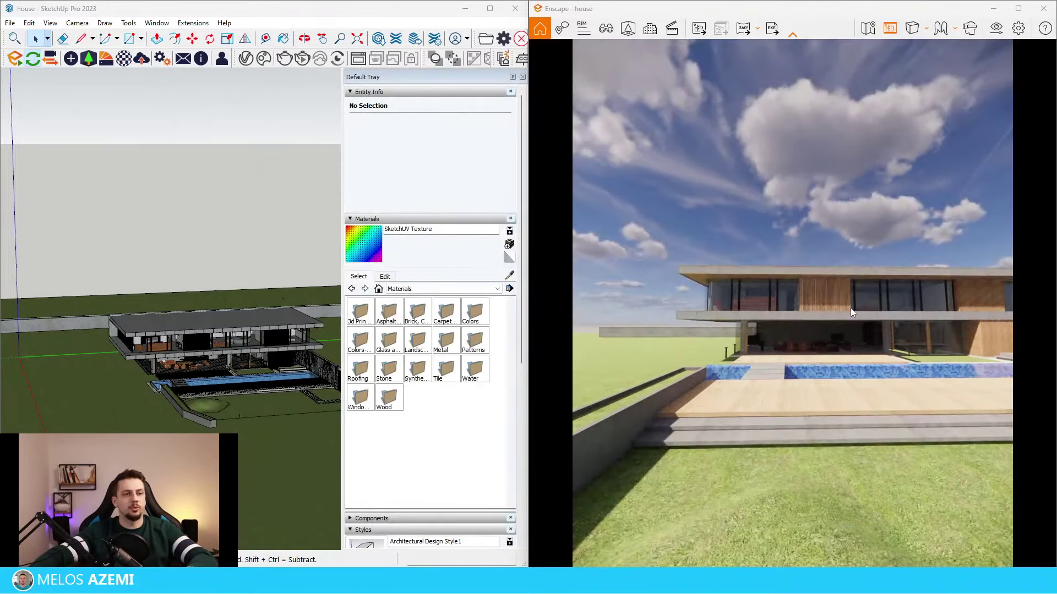
Reframe the house in the portrait frame with a 50° horizontal field of view and Ultra rendering quality
{"action": "key", "text": "s"}
{"action": "key", "text": "w"}
{"action": "key", "text": "s"}
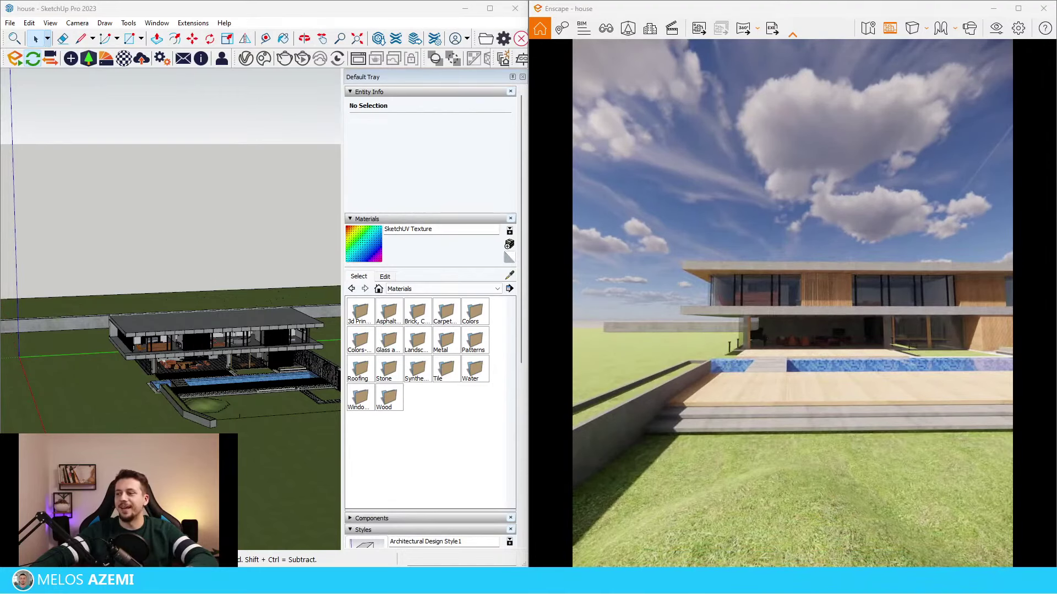
{"action": "key", "text": "a"}
{"action": "left_click", "coordinate": [997, 29]}
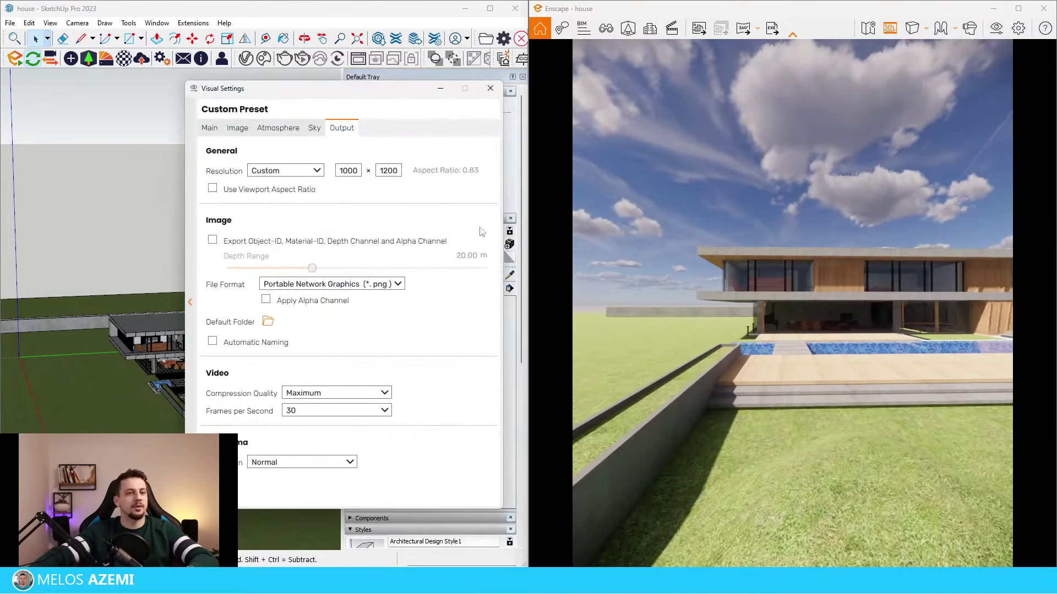
{"action": "left_click", "coordinate": [210, 128]}
{"action": "left_click_drag", "start_coordinate": [389, 336], "coordinate": [301, 356]}
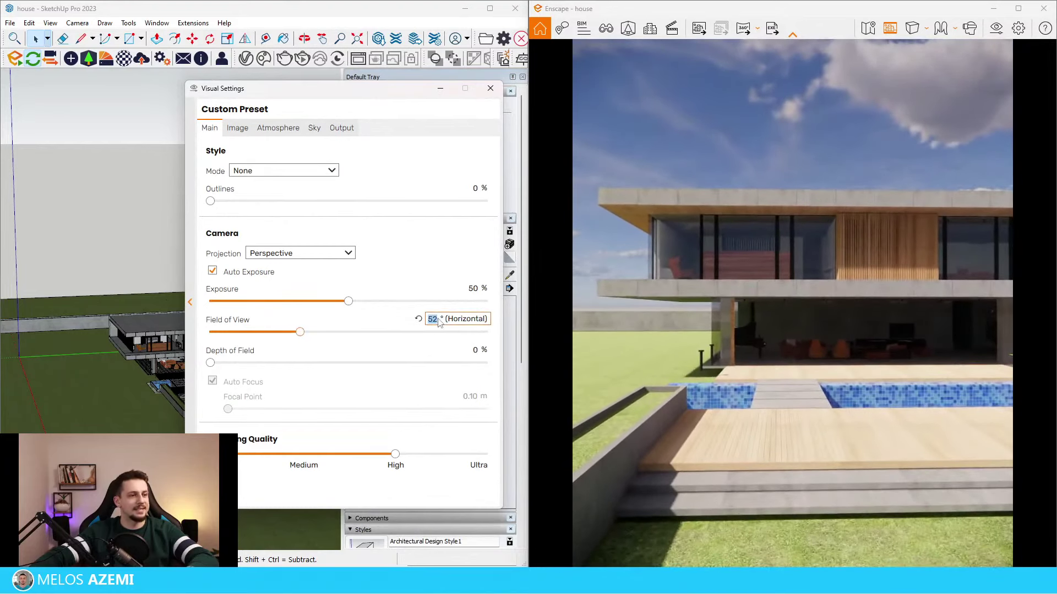
{"action": "key", "text": "Return"}
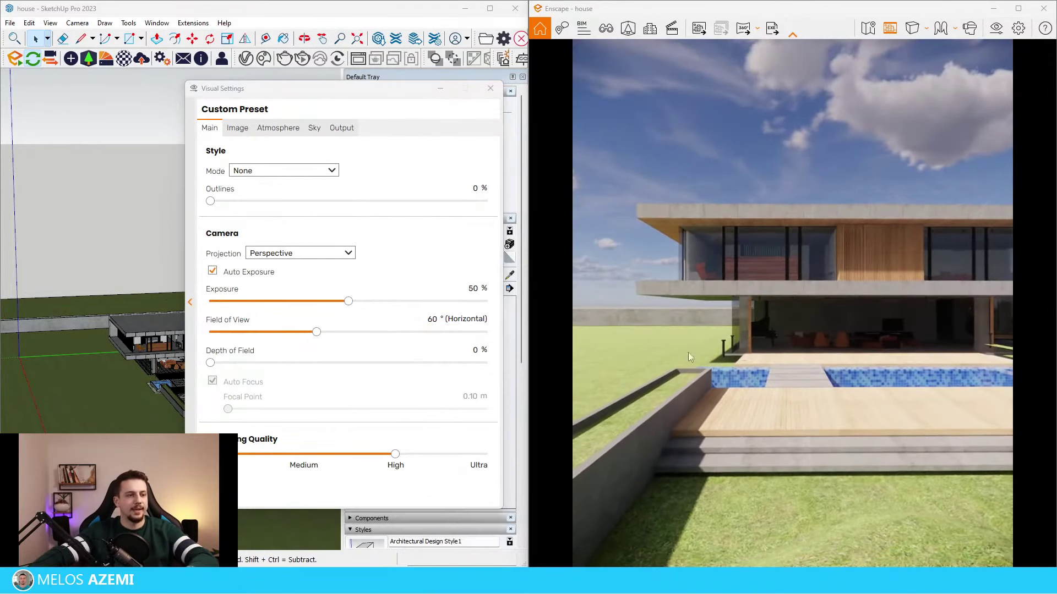
{"action": "left_click", "coordinate": [471, 454]}
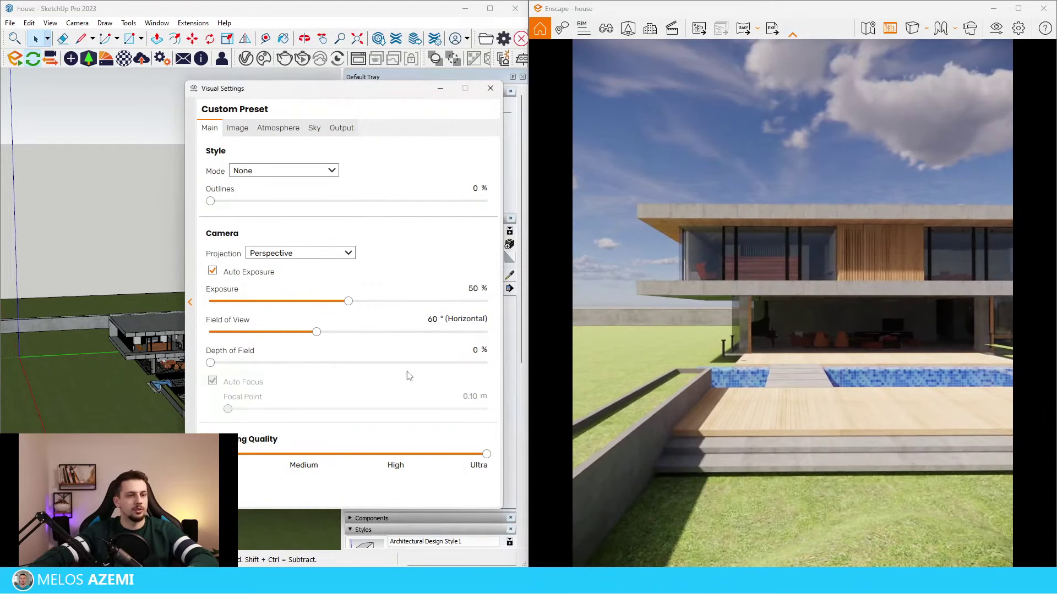
{"action": "left_click", "coordinate": [294, 332]}
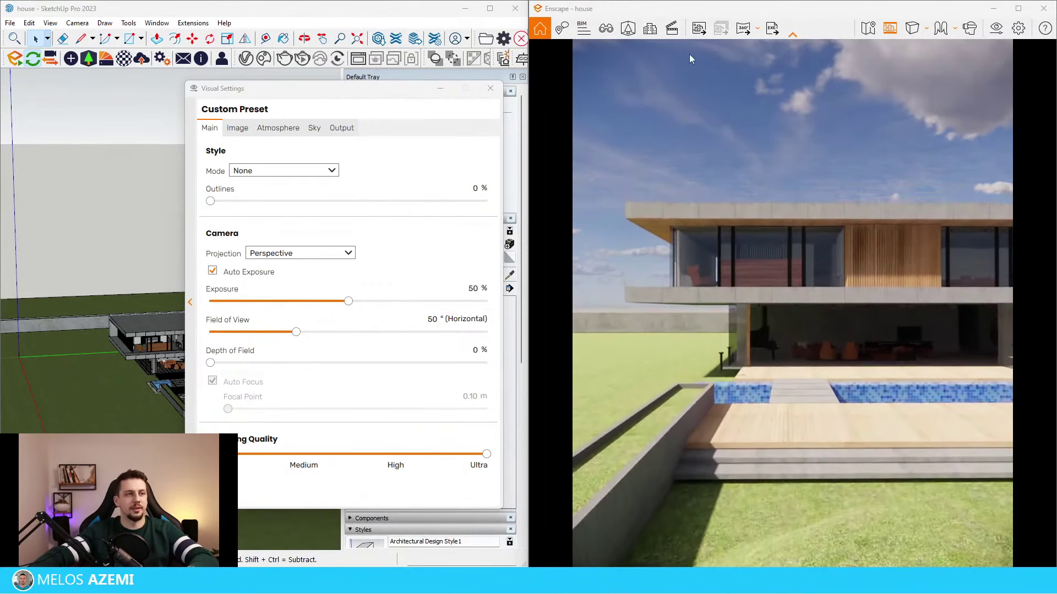
Save the current viewpoint as Camera 1 and name its visual preset 1
{"action": "left_click", "coordinate": [606, 30]}
{"action": "left_click", "coordinate": [684, 554]}
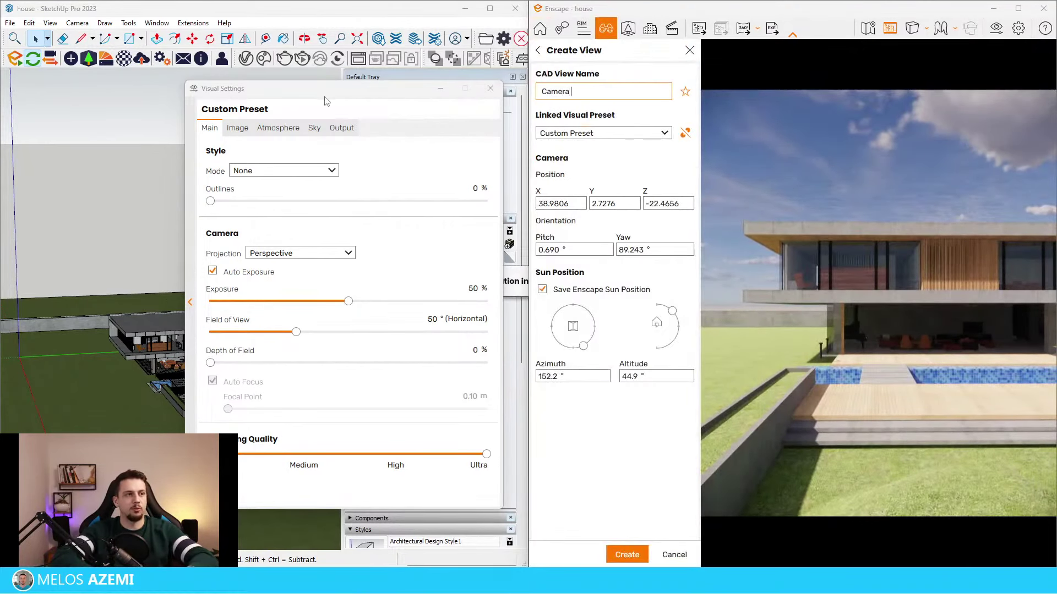
{"action": "left_click", "coordinate": [194, 302]}
{"action": "right_click", "coordinate": [325, 174]}
{"action": "left_click", "coordinate": [368, 190]}
{"action": "left_click", "coordinate": [213, 191]}
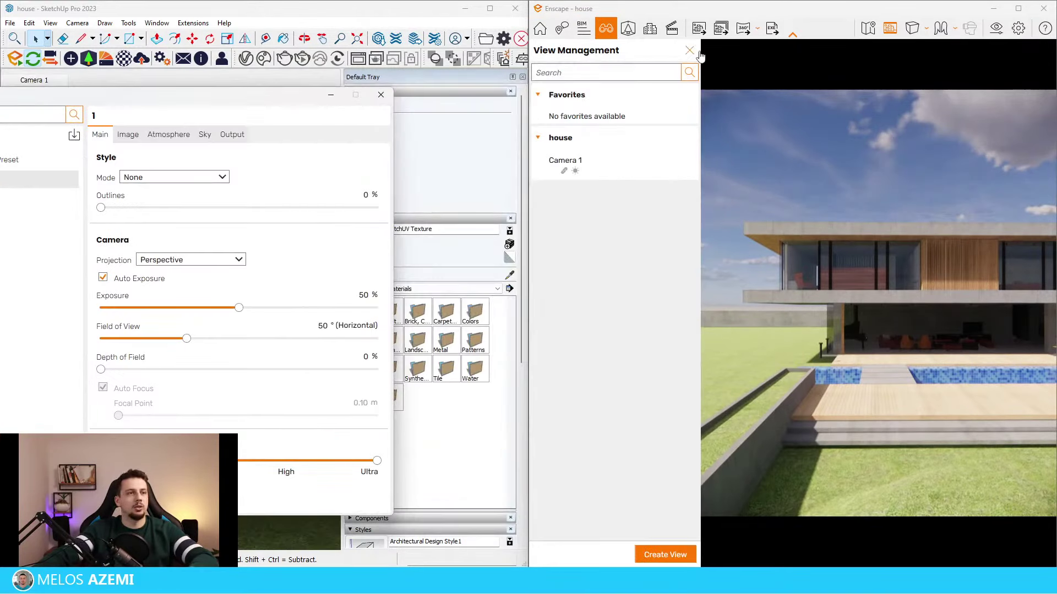
{"action": "left_click", "coordinate": [691, 50]}
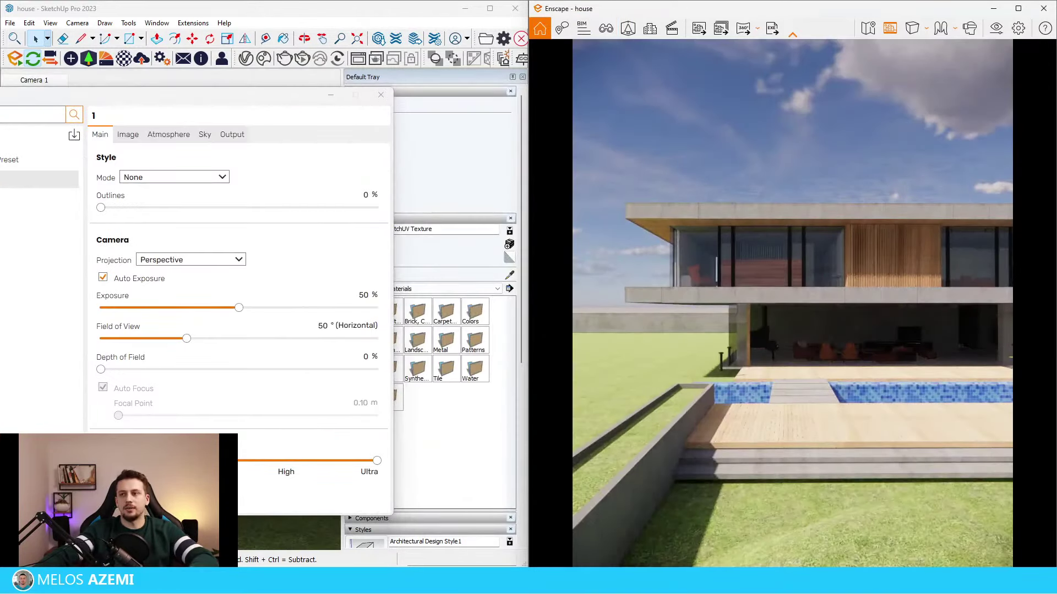
Frame the house diagonally across the pool and set up a new view named Camera 2
{"action": "right_click_drag", "start_coordinate": [723, 308], "coordinate": [644, 308]}
{"action": "key", "text": "s"}
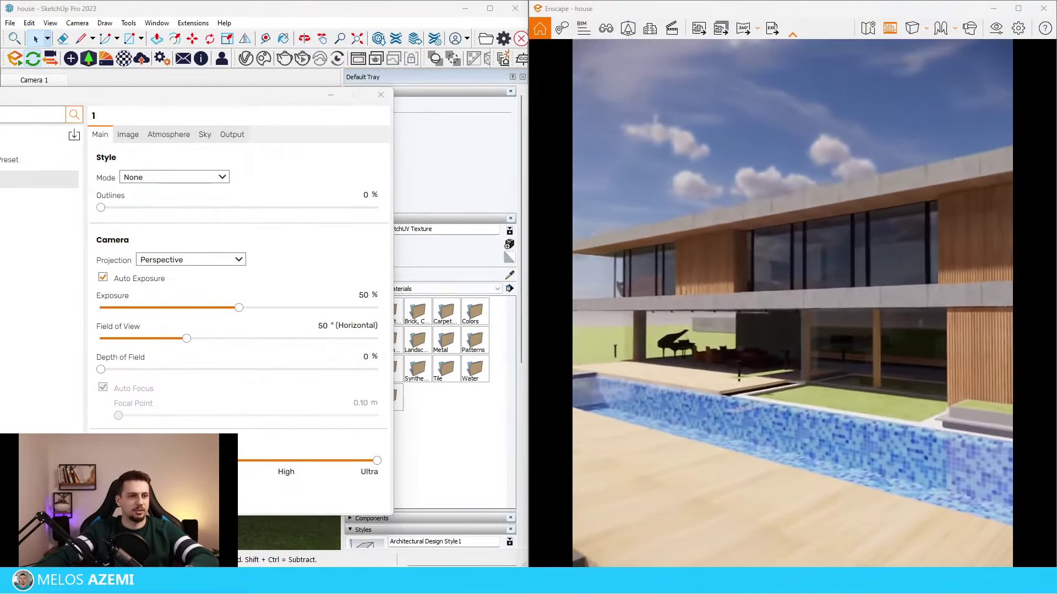
{"action": "key", "text": "w"}
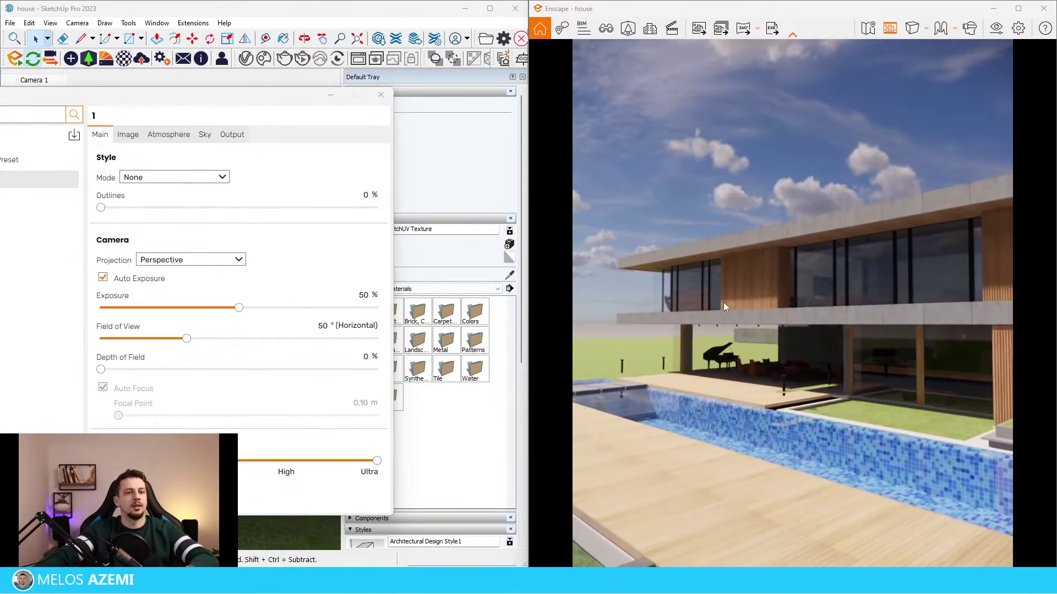
{"action": "left_click", "coordinate": [605, 29]}
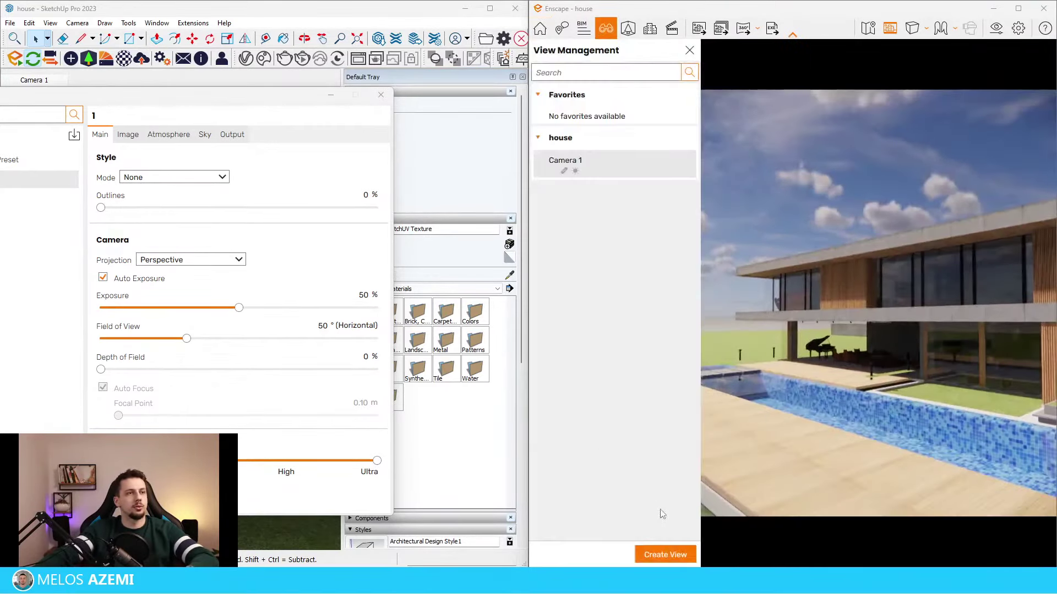
{"action": "left_click", "coordinate": [666, 555]}
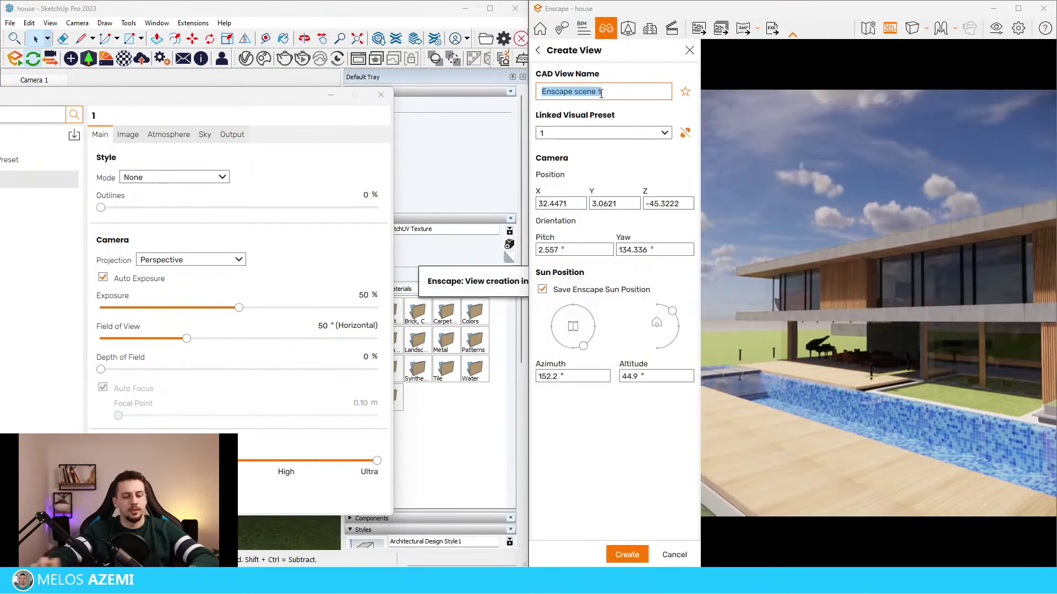
Bring the visual presets list into view and open the options of preset 1
{"action": "left_click_drag", "start_coordinate": [127, 95], "coordinate": [243, 74]}
{"action": "left_click", "coordinate": [112, 138]}
{"action": "left_click", "coordinate": [111, 157]}
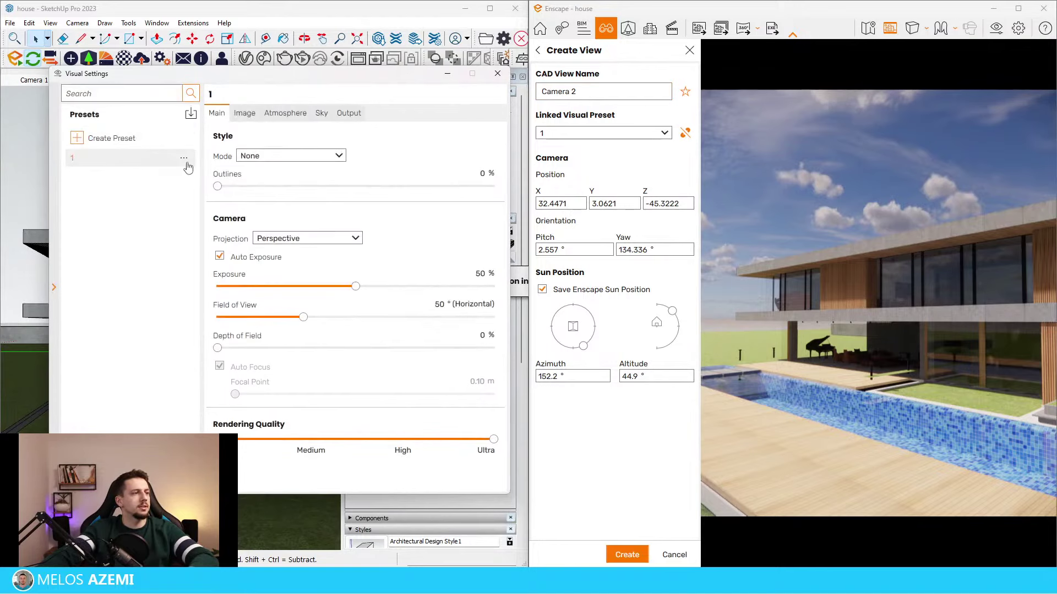
{"action": "right_click", "coordinate": [185, 158]}
{"action": "left_click", "coordinate": [203, 189]}
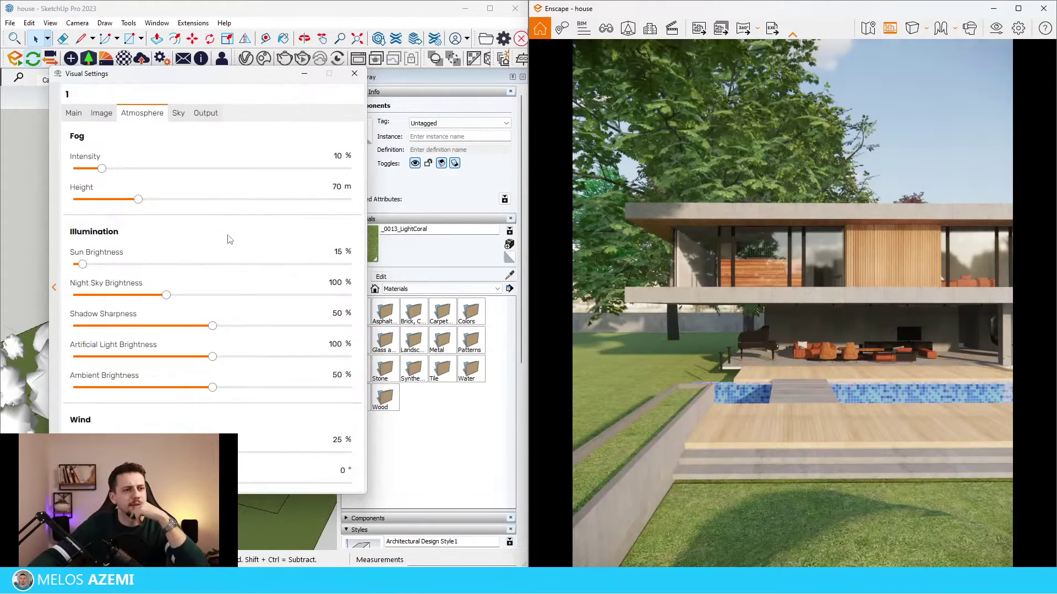
Minimize the visual settings and rename the lawn material _0013_LightCoral to grass
{"action": "left_click", "coordinate": [304, 73]}
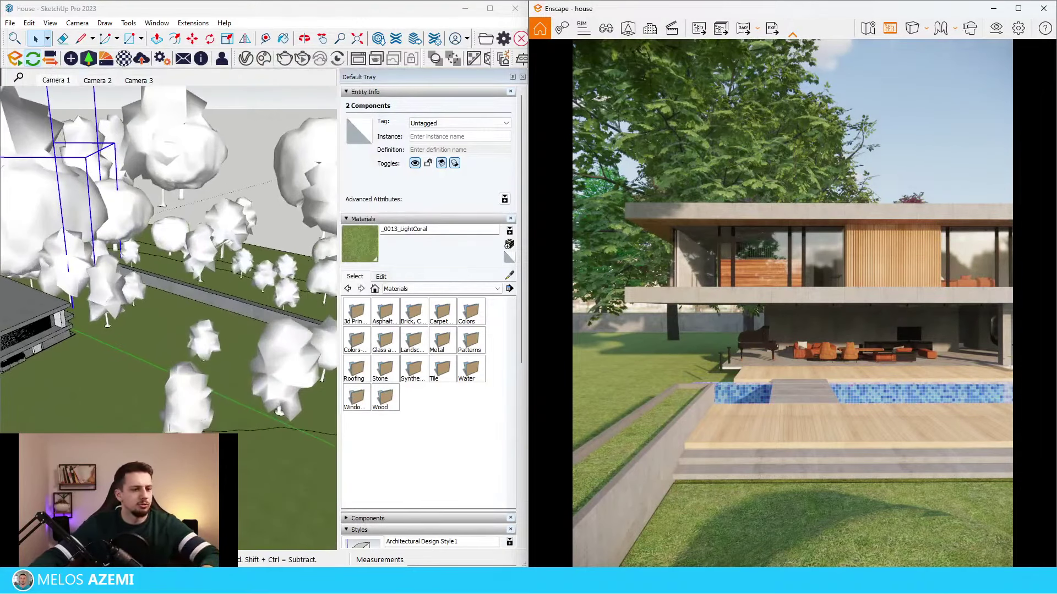
{"action": "left_click", "coordinate": [427, 222]}
{"action": "left_click", "coordinate": [413, 231]}
{"action": "left_click", "coordinate": [392, 222]}
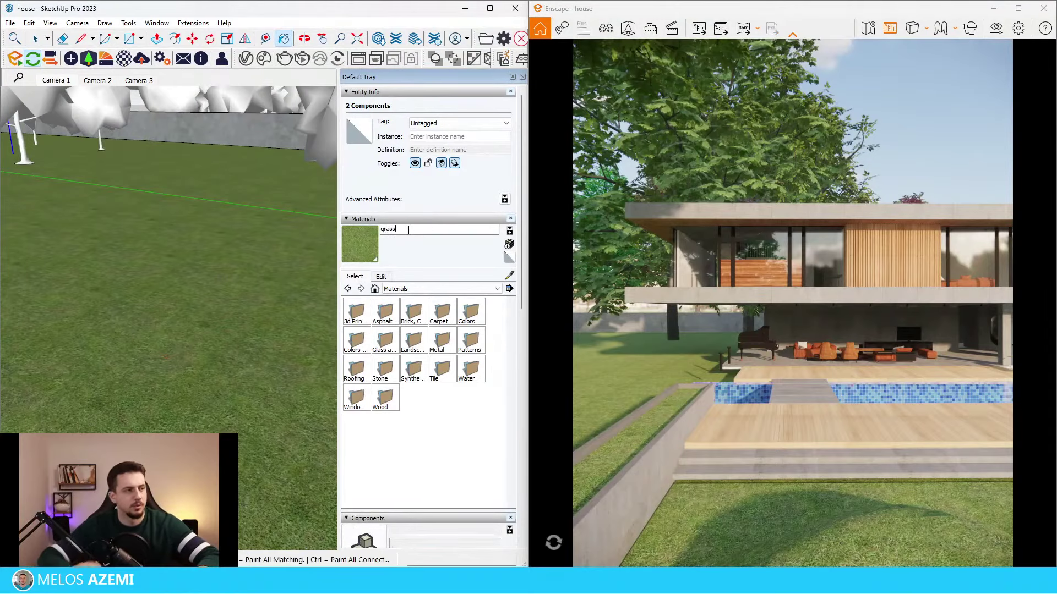
Sample the pool's surface material and rename it to water
{"action": "scroll", "coordinate": [102, 362], "scroll_direction": "down", "scroll_amount": 5}
{"action": "scroll", "coordinate": [101, 362], "scroll_direction": "down", "scroll_amount": 8}
{"action": "key", "text": "space"}
{"action": "left_click", "coordinate": [214, 359]}
{"action": "middle_click_drag", "start_coordinate": [102, 362], "coordinate": [215, 358]}
{"action": "scroll", "coordinate": [215, 359], "scroll_direction": "up", "scroll_amount": 10}
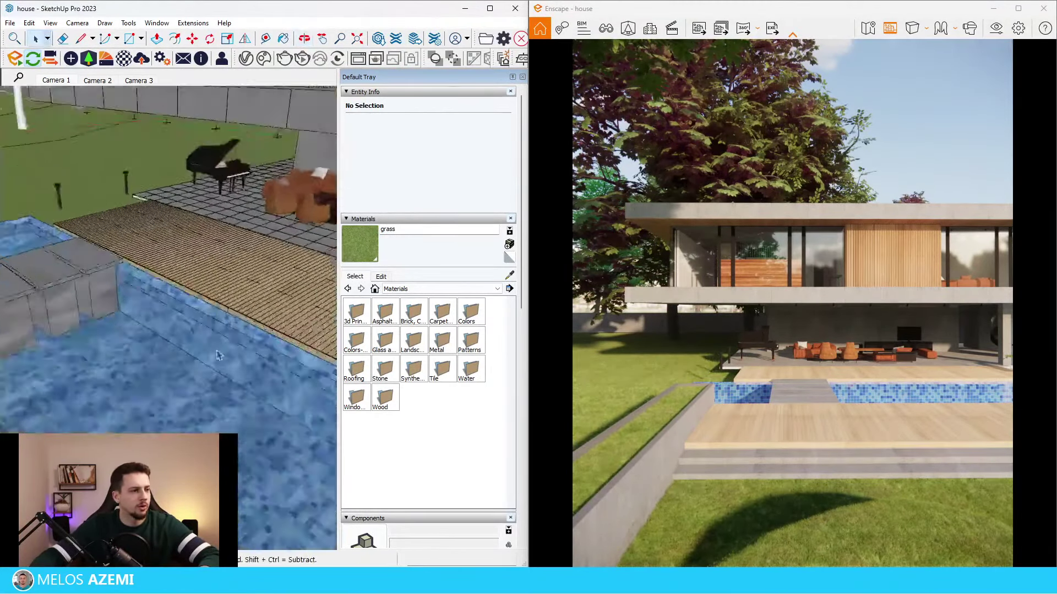
{"action": "scroll", "coordinate": [214, 355], "scroll_direction": "up", "scroll_amount": 1}
{"action": "key", "text": "b"}
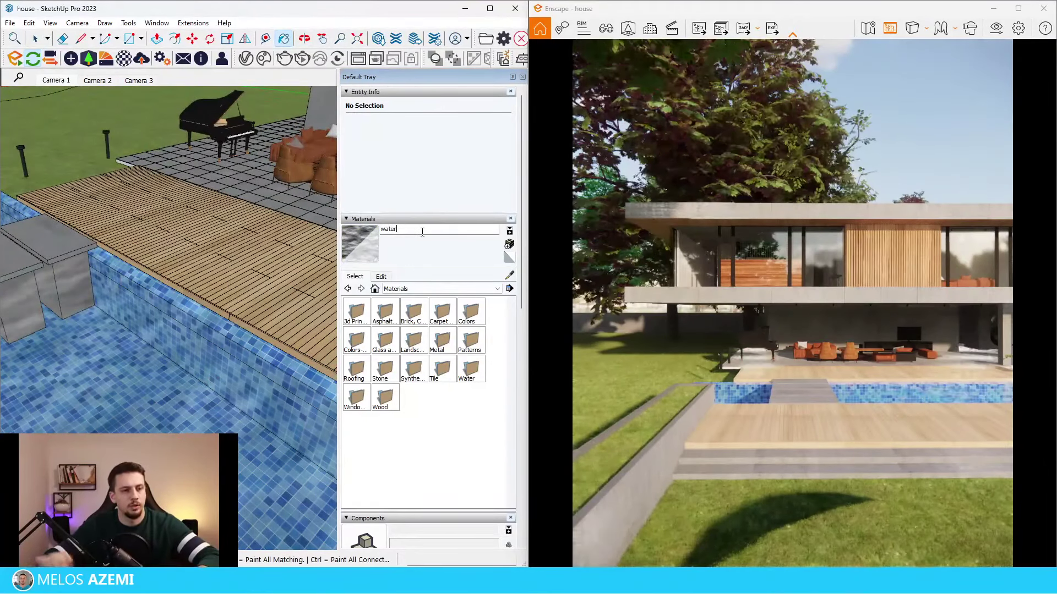
Delete the large foreground trees and the tree cluster on the far side of the house
{"action": "middle_click_drag", "start_coordinate": [236, 365], "coordinate": [264, 389]}
{"action": "scroll", "coordinate": [265, 389], "scroll_direction": "down", "scroll_amount": 8}
{"action": "key", "text": "space"}
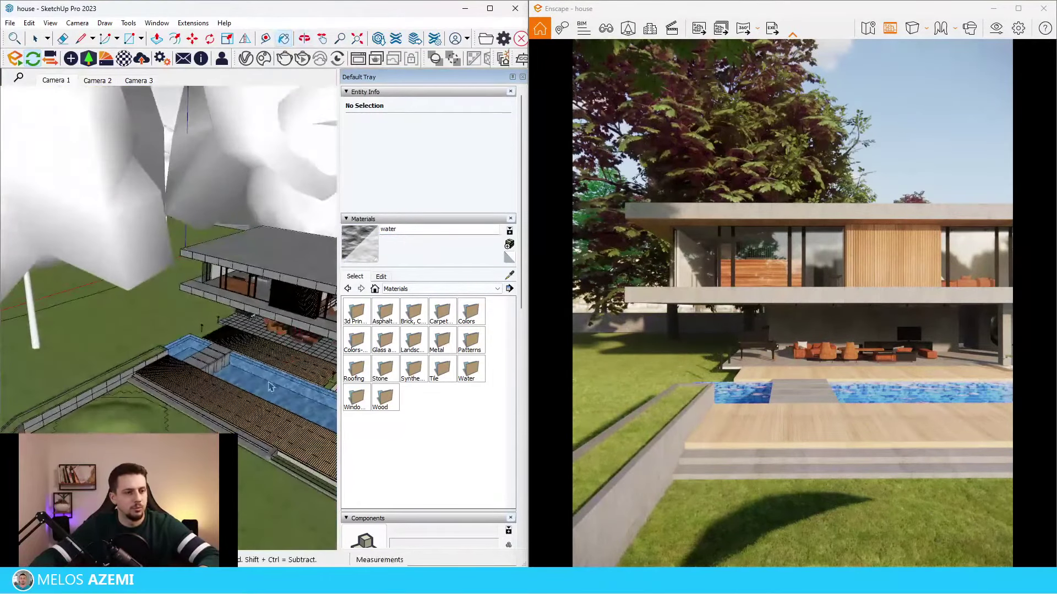
{"action": "left_click", "coordinate": [78, 263]}
{"action": "key", "text": "Delete"}
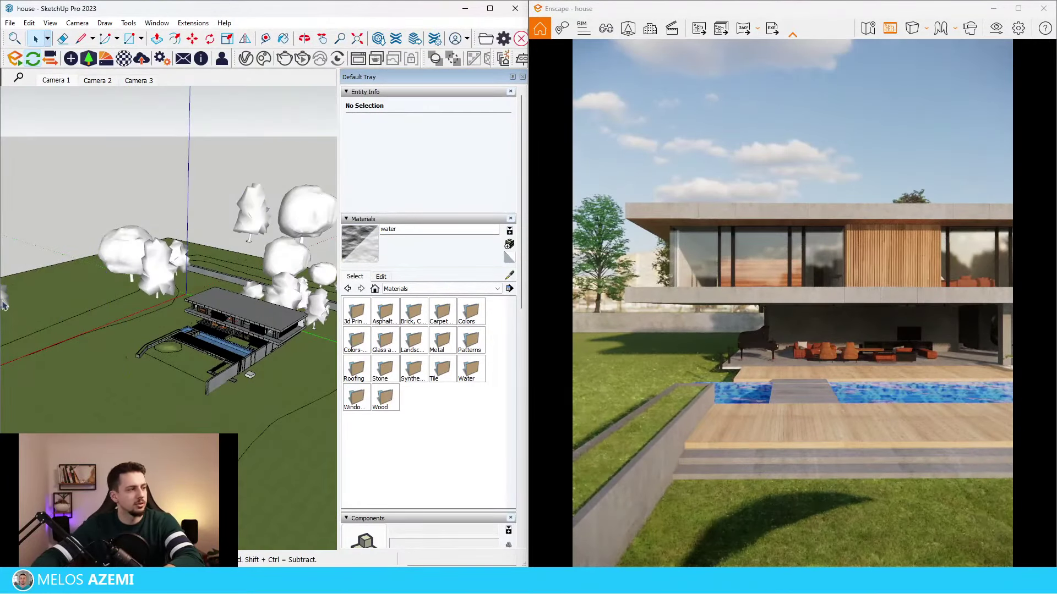
{"action": "key", "text": "Delete"}
{"action": "left_click", "coordinate": [156, 269]}
{"action": "key", "text": "Delete"}
{"action": "left_click", "coordinate": [177, 257]}
{"action": "key", "text": "Delete"}
{"action": "key", "text": "Delete"}
Delete the group of trees behind the house, one after another
{"action": "left_click", "coordinate": [253, 215]}
{"action": "key", "text": "Delete"}
{"action": "left_click", "coordinate": [309, 215]}
{"action": "key", "text": "Delete"}
{"action": "left_click", "coordinate": [288, 259]}
{"action": "key", "text": "Delete"}
{"action": "left_click", "coordinate": [284, 287]}
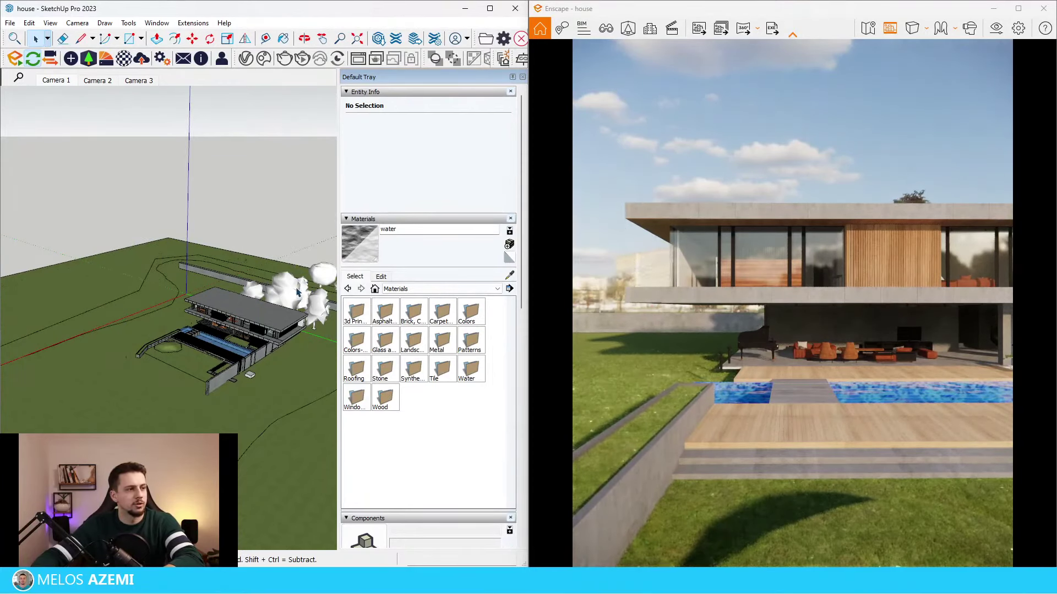
{"action": "key", "text": "Delete"}
{"action": "left_click", "coordinate": [316, 310]}
{"action": "key", "text": "Delete"}
{"action": "left_click", "coordinate": [322, 275]}
{"action": "key", "text": "Delete"}
{"action": "left_click", "coordinate": [302, 284]}
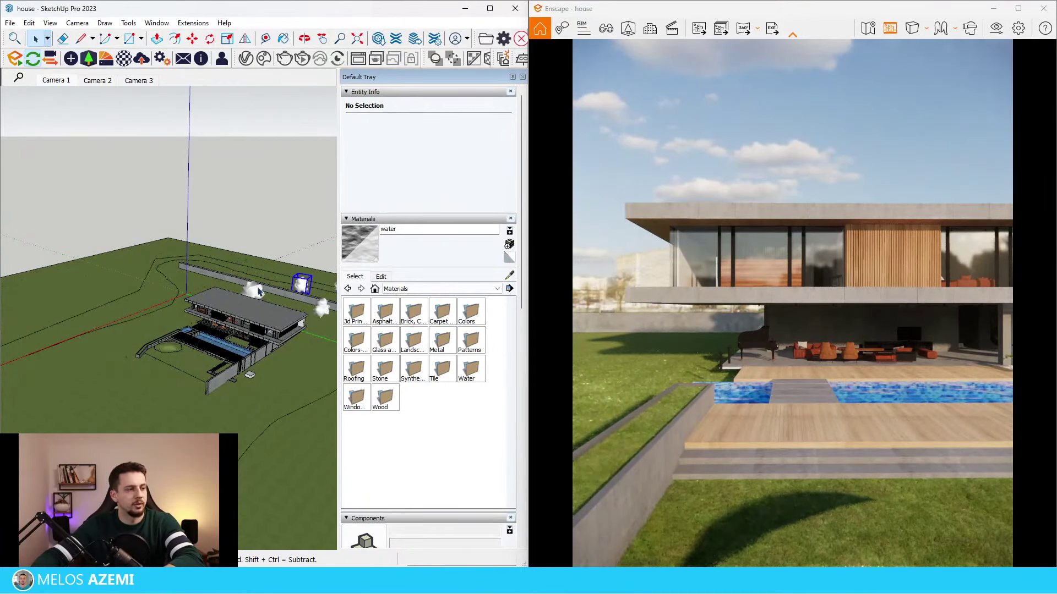
{"action": "key", "text": "Delete"}
Delete the remaining trees around the long boundary wall to clear the site of vegetation
{"action": "left_click", "coordinate": [321, 307]}
{"action": "scroll", "coordinate": [319, 307], "scroll_direction": "up", "scroll_amount": 3}
{"action": "middle_click_drag", "start_coordinate": [320, 306], "coordinate": [160, 328]}
{"action": "scroll", "coordinate": [160, 329], "scroll_direction": "down", "scroll_amount": 3}
{"action": "key", "text": "Delete"}
{"action": "left_click", "coordinate": [278, 331]}
{"action": "key", "text": "Delete"}
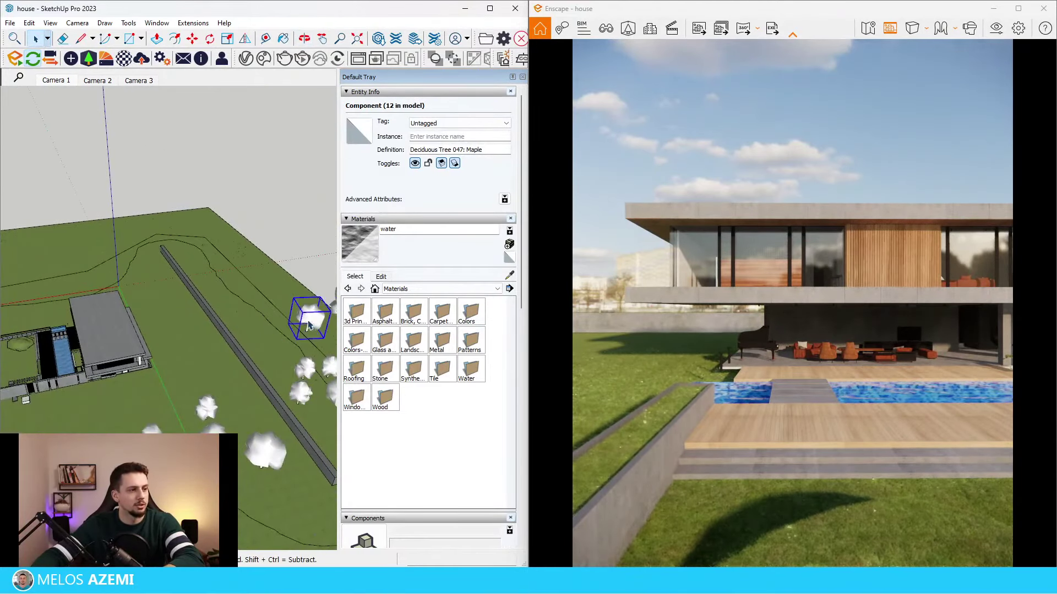
{"action": "key", "text": "Delete"}
{"action": "scroll", "coordinate": [305, 327], "scroll_direction": "down", "scroll_amount": 5}
{"action": "left_click", "coordinate": [246, 351]}
{"action": "middle_click_drag", "start_coordinate": [246, 351], "coordinate": [240, 331]}
{"action": "left_click_drag", "start_coordinate": [280, 309], "coordinate": [240, 348]}
{"action": "scroll", "coordinate": [182, 352], "scroll_direction": "up", "scroll_amount": 8}
{"action": "middle_click_drag", "start_coordinate": [206, 231], "coordinate": [199, 191]}
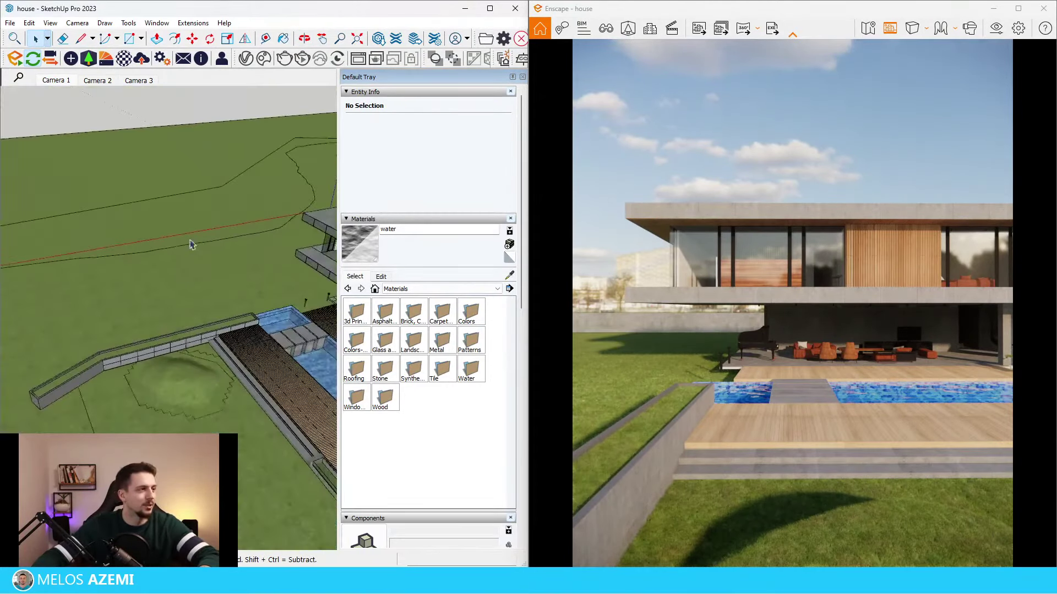
Pick a low bush from the Vegetation assets tagged Bush for the planter along the pool-side wall
{"action": "left_click", "coordinate": [87, 58]}
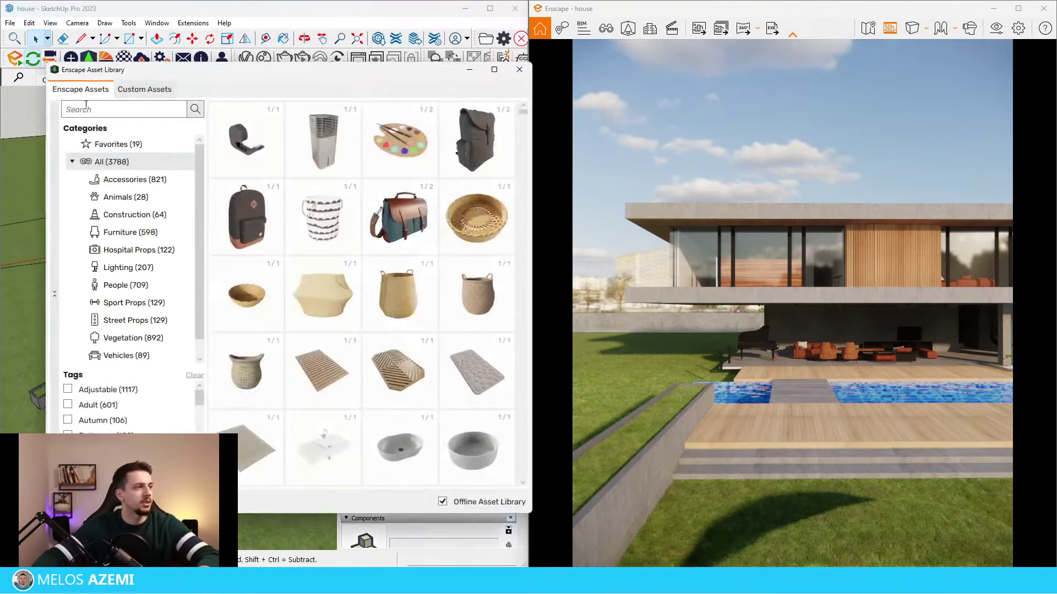
{"action": "left_click", "coordinate": [132, 337]}
{"action": "left_click", "coordinate": [110, 422]}
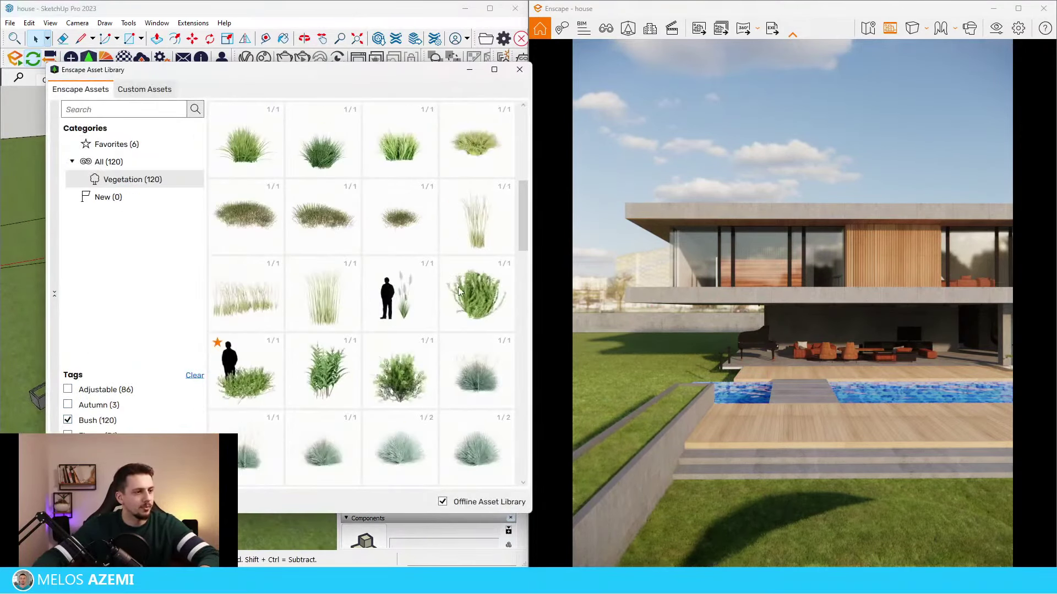
{"action": "left_click", "coordinate": [264, 375]}
{"action": "scroll", "coordinate": [134, 360], "scroll_direction": "up", "scroll_amount": 5}
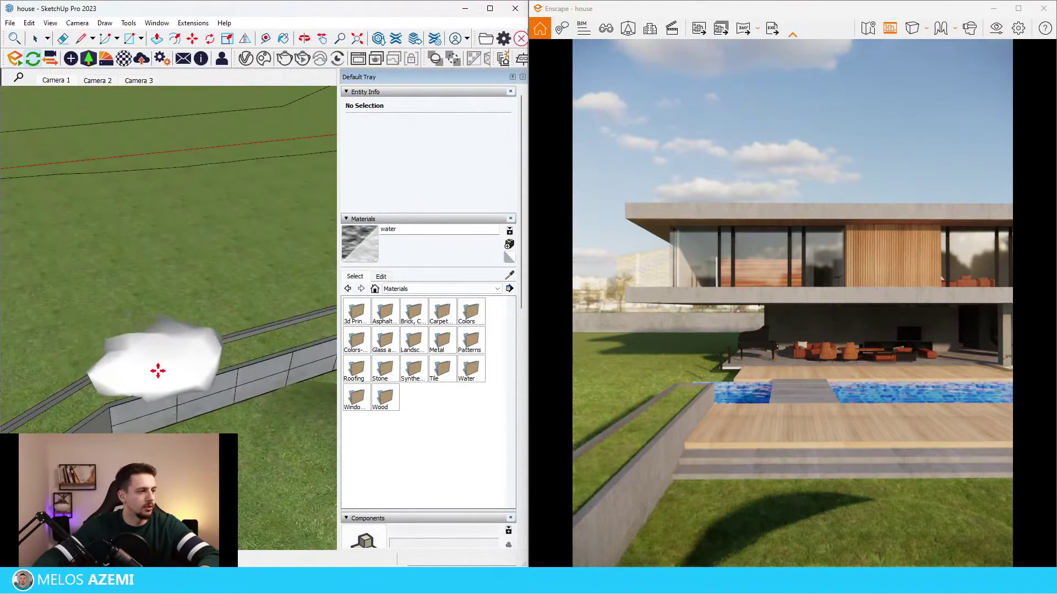
Place a Bush 077: Dwarf Peppermint from the asset library beside the first bush in the planter
{"action": "left_click", "coordinate": [88, 58]}
{"action": "scroll", "coordinate": [418, 370], "scroll_direction": "down", "scroll_amount": 5}
{"action": "scroll", "coordinate": [425, 164], "scroll_direction": "down", "scroll_amount": 4}
{"action": "scroll", "coordinate": [418, 231], "scroll_direction": "up", "scroll_amount": 5}
{"action": "left_click", "coordinate": [400, 219]}
{"action": "left_click", "coordinate": [174, 399]}
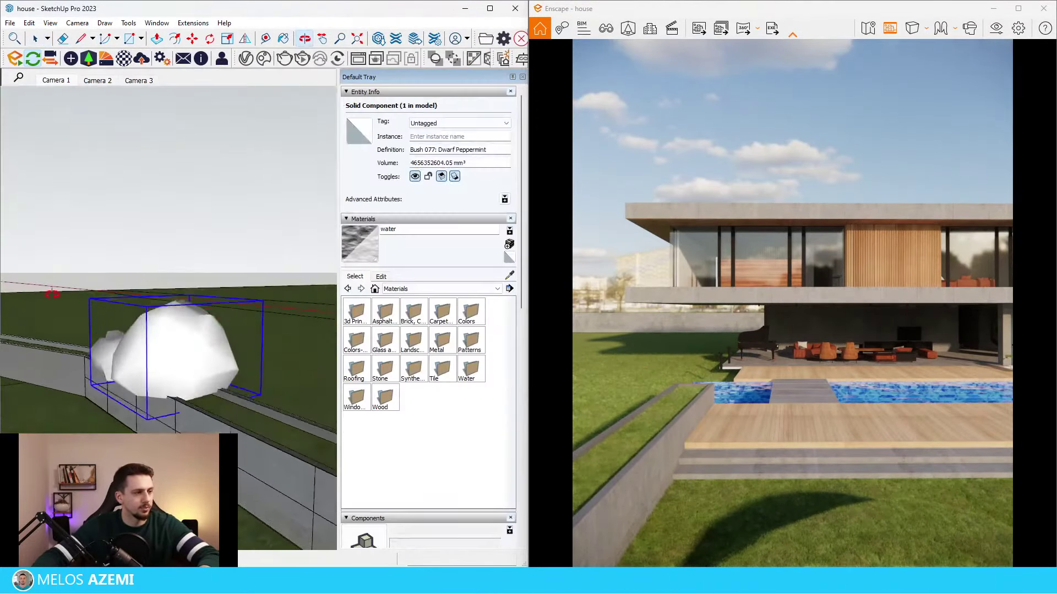
Place a third bush from the asset library in the planter next to the two existing ones
{"action": "scroll", "coordinate": [165, 352], "scroll_direction": "down", "scroll_amount": 5}
{"action": "left_click", "coordinate": [92, 59]}
{"action": "mouse_move", "coordinate": [149, 352]}
{"action": "middle_mouse_down"}
{"action": "mouse_move", "coordinate": [214, 352]}
{"action": "mouse_move", "coordinate": [220, 339]}
{"action": "mouse_move", "coordinate": [122, 339]}
{"action": "middle_mouse_up"}
{"action": "scroll", "coordinate": [373, 357], "scroll_direction": "down", "scroll_amount": 5}
{"action": "scroll", "coordinate": [410, 370], "scroll_direction": "down", "scroll_amount": 5}
{"action": "left_click", "coordinate": [410, 371]}
{"action": "scroll", "coordinate": [229, 330], "scroll_direction": "up", "scroll_amount": 5}
{"action": "left_click", "coordinate": [229, 336]}
{"action": "key", "text": "s"}
Copy the three bushes along the planter wall up to the pool to form a continuous row
{"action": "scroll", "coordinate": [226, 331], "scroll_direction": "down", "scroll_amount": 5}
{"action": "left_click", "coordinate": [181, 353], "text": "shift"}
{"action": "scroll", "coordinate": [183, 353], "scroll_direction": "down", "scroll_amount": 1}
{"action": "key", "text": "m"}
{"action": "left_click", "coordinate": [124, 339]}
{"action": "key", "text": "ctrl"}
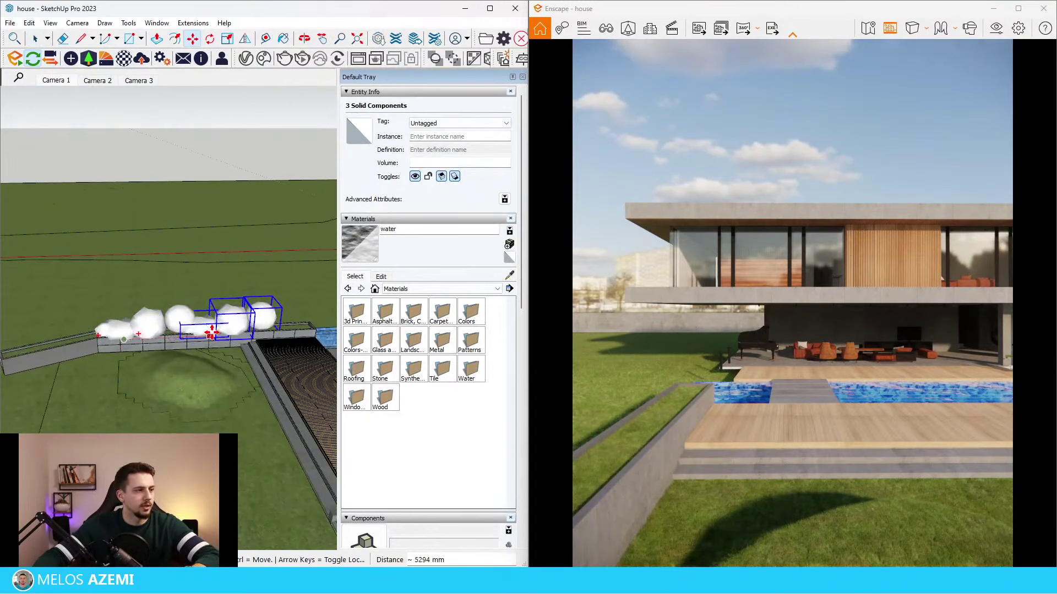
{"action": "left_click", "coordinate": [202, 335]}
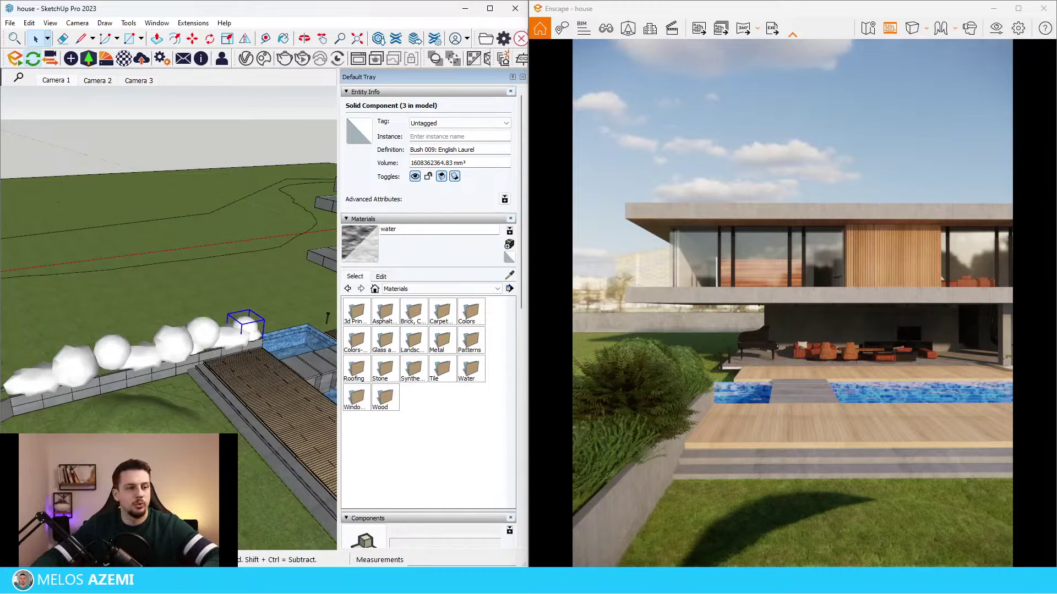
{"action": "scroll", "coordinate": [146, 299], "scroll_direction": "down", "scroll_amount": 10}
{"action": "mouse_move", "coordinate": [147, 300]}
{"action": "middle_mouse_down"}
{"action": "mouse_move", "coordinate": [210, 368]}
{"action": "mouse_move", "coordinate": [153, 295]}
{"action": "middle_mouse_up"}
{"action": "scroll", "coordinate": [210, 368], "scroll_direction": "up", "scroll_amount": 4}
{"action": "scroll", "coordinate": [154, 296], "scroll_direction": "up", "scroll_amount": 3}
{"action": "key", "text": "space"}
Clear the Bush tag filter and place a Deciduous Tree 054: Maple on the lawn in front of the pool
{"action": "left_click", "coordinate": [88, 58]}
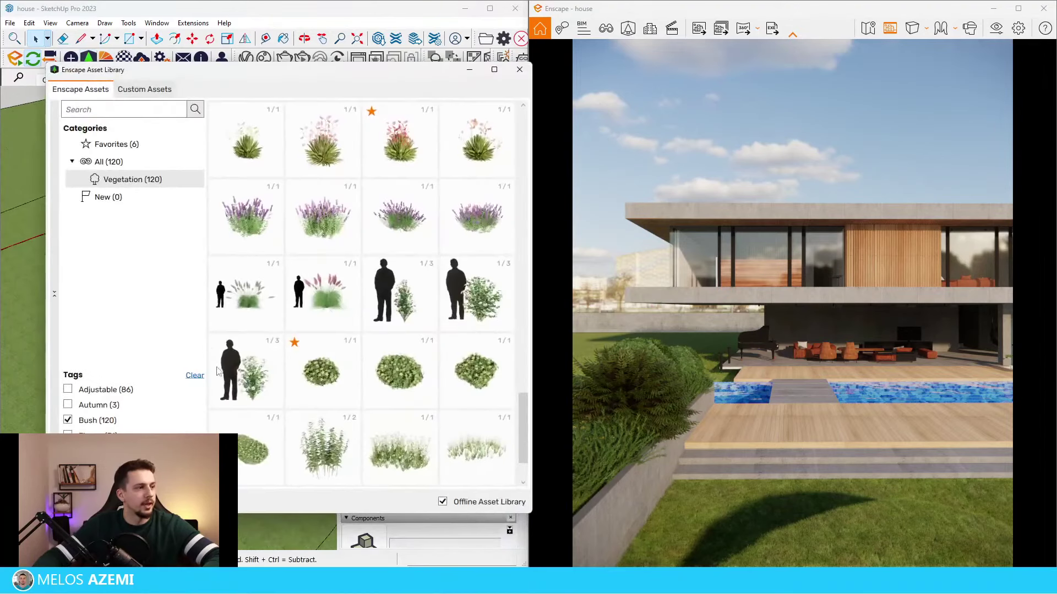
{"action": "left_click", "coordinate": [94, 421]}
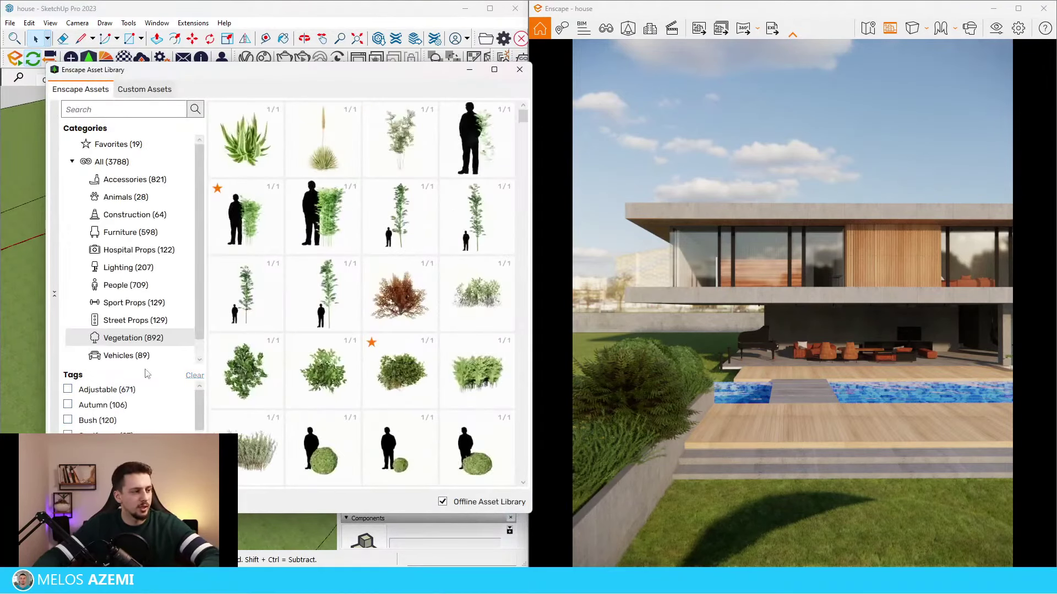
{"action": "scroll", "coordinate": [492, 295], "scroll_direction": "down", "scroll_amount": 10}
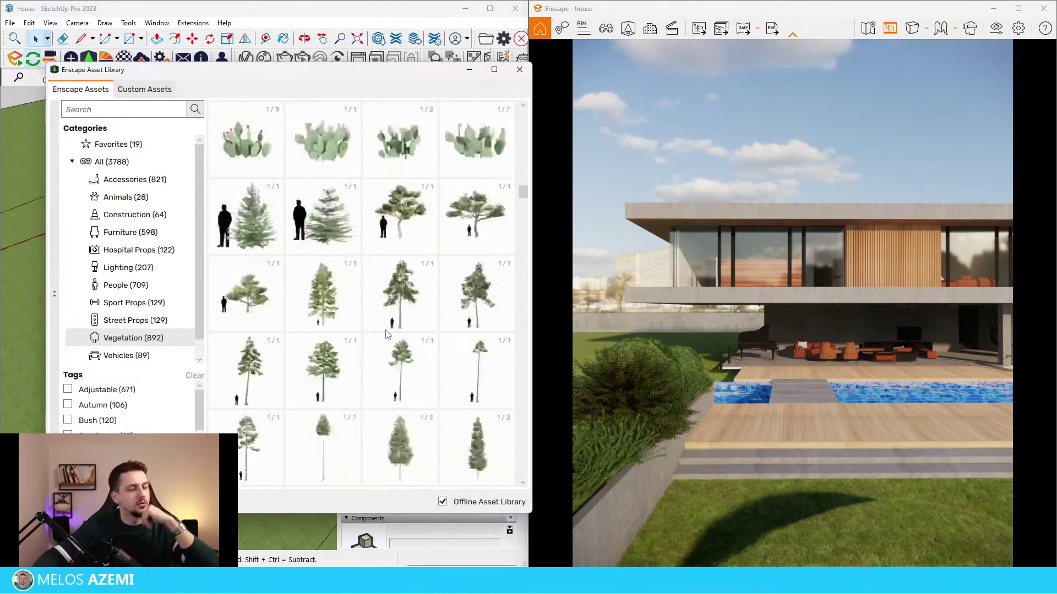
{"action": "scroll", "coordinate": [394, 331], "scroll_direction": "down", "scroll_amount": 5}
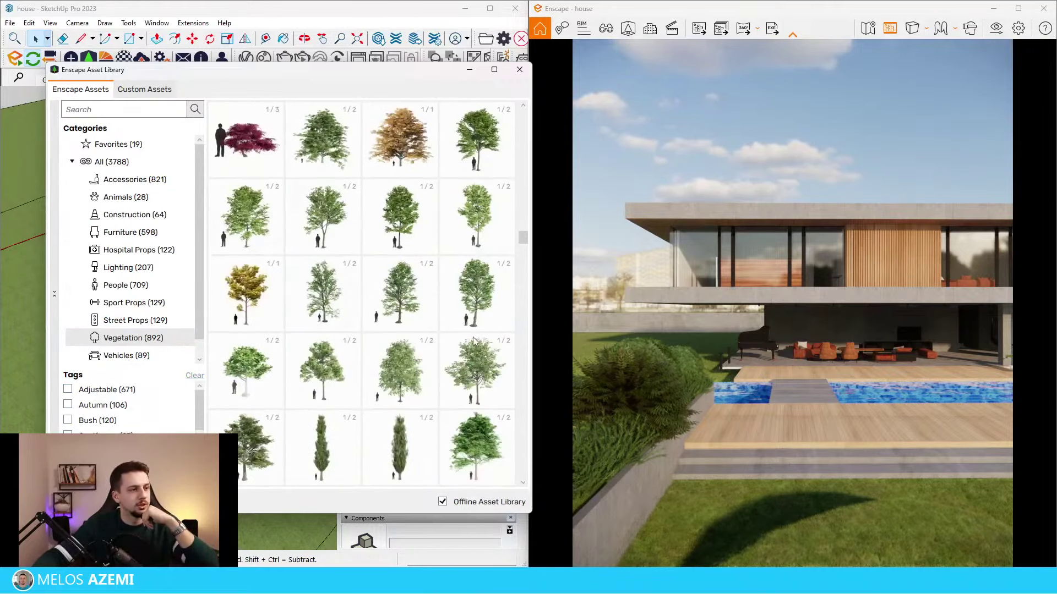
{"action": "left_click", "coordinate": [476, 301]}
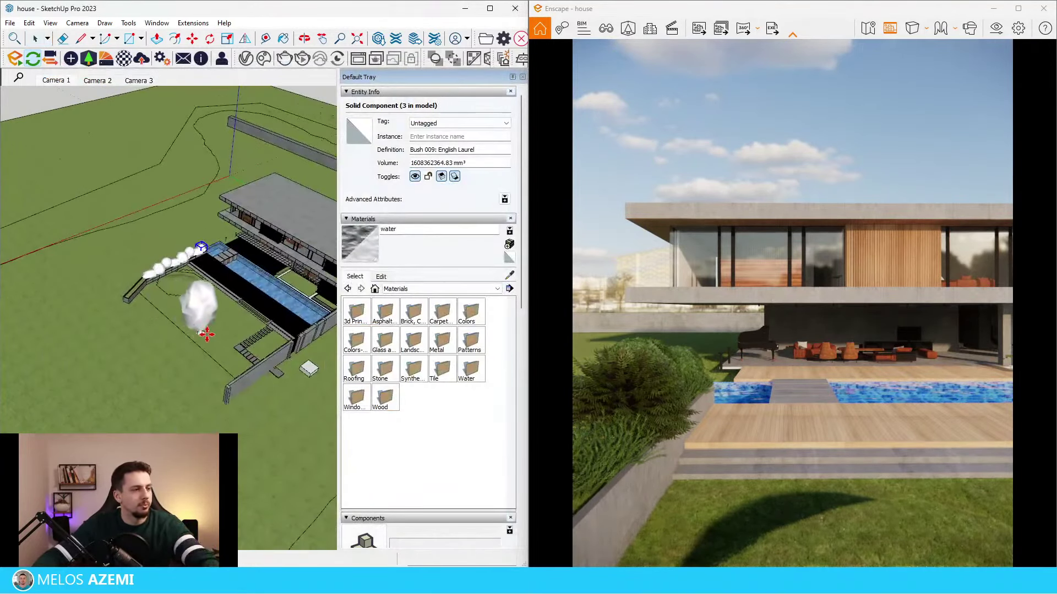
{"action": "left_click", "coordinate": [214, 331]}
Move the maple farther out in front of the house, beyond the planter and garden walls
{"action": "middle_click_drag", "start_coordinate": [169, 370], "coordinate": [212, 405]}
{"action": "key", "text": "space"}
{"action": "key", "text": "m"}
{"action": "left_click", "coordinate": [238, 353]}
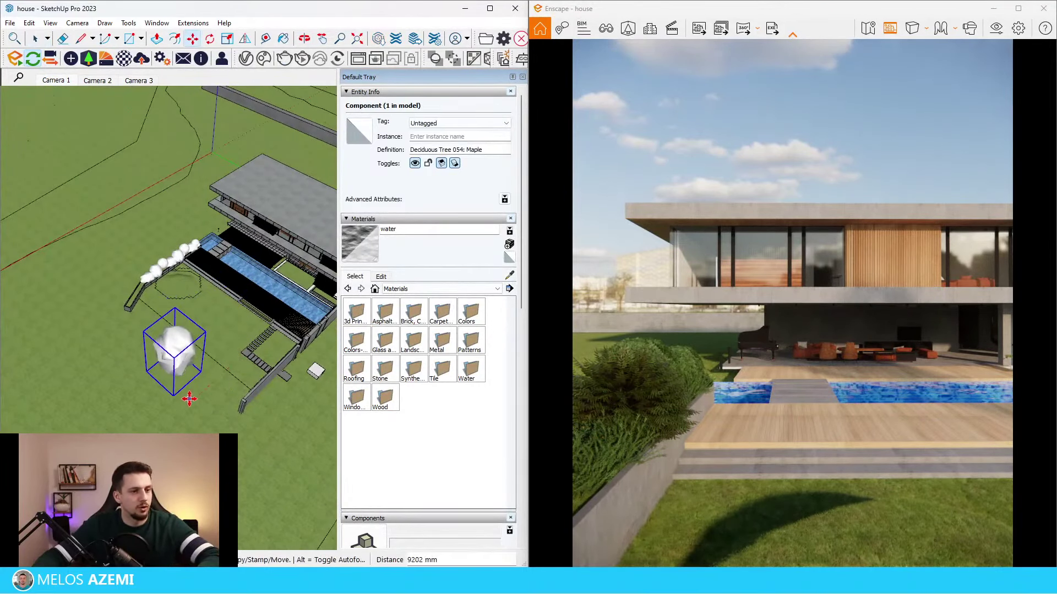
{"action": "scroll", "coordinate": [181, 417], "scroll_direction": "down", "scroll_amount": 2}
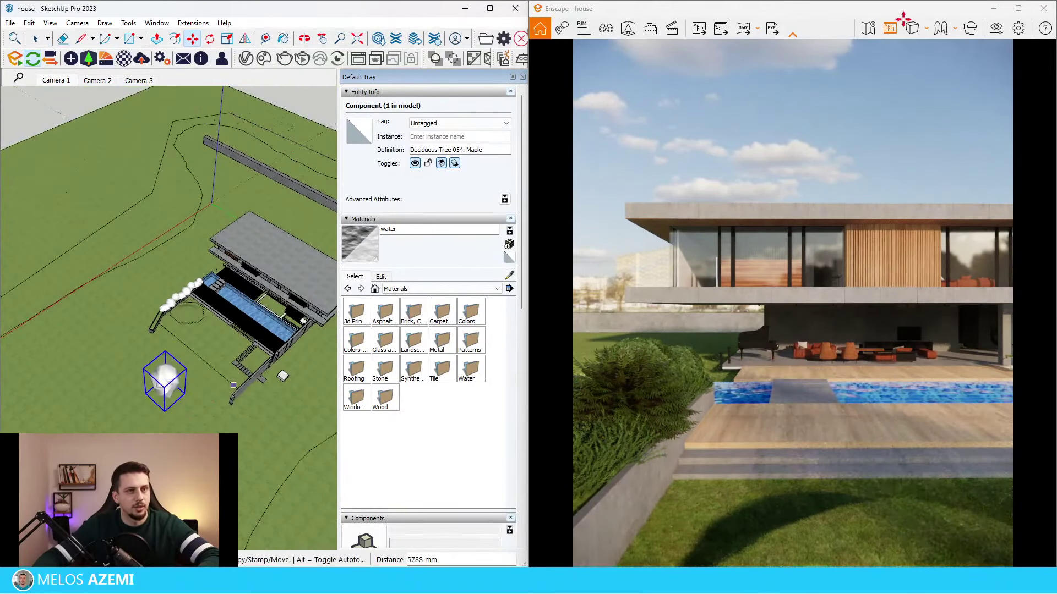
Set the shadow sharpness to 75% and the sun brightness to 18% in the atmosphere settings
{"action": "left_click", "coordinate": [998, 30]}
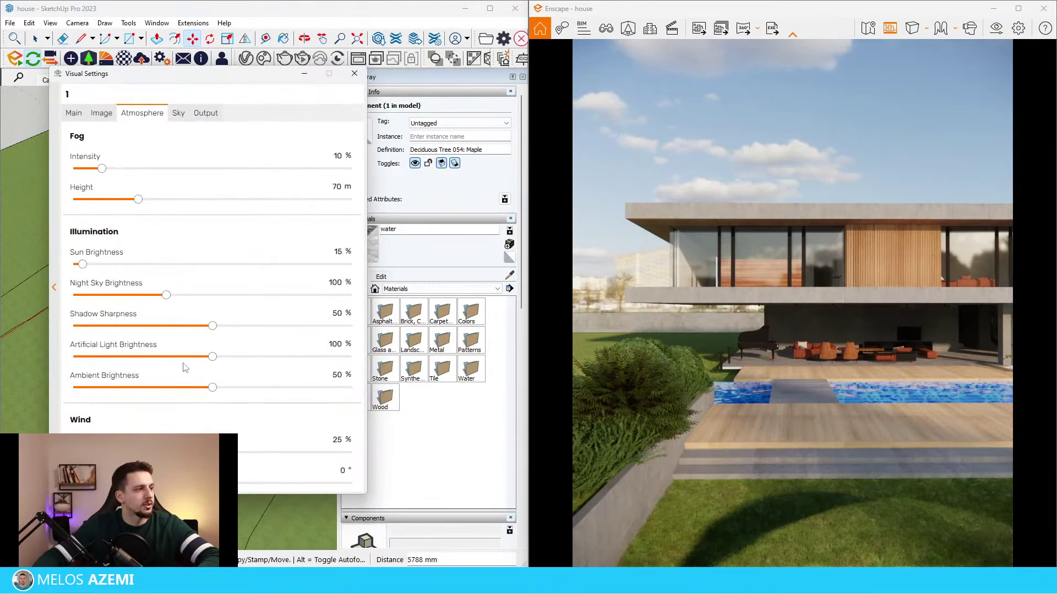
{"action": "left_click_drag", "start_coordinate": [213, 325], "coordinate": [338, 326]}
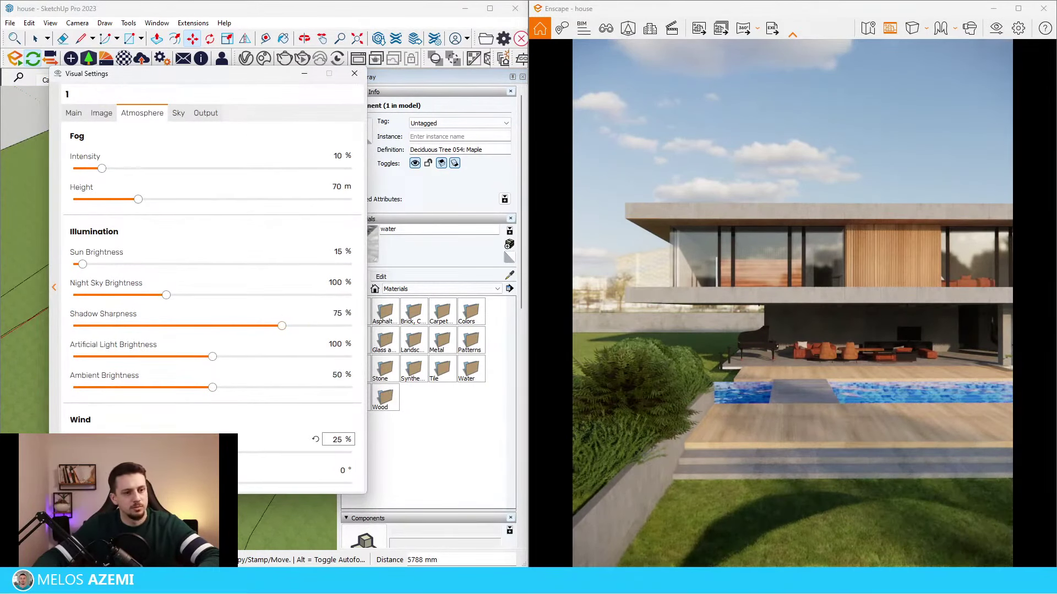
{"action": "left_click", "coordinate": [85, 269]}
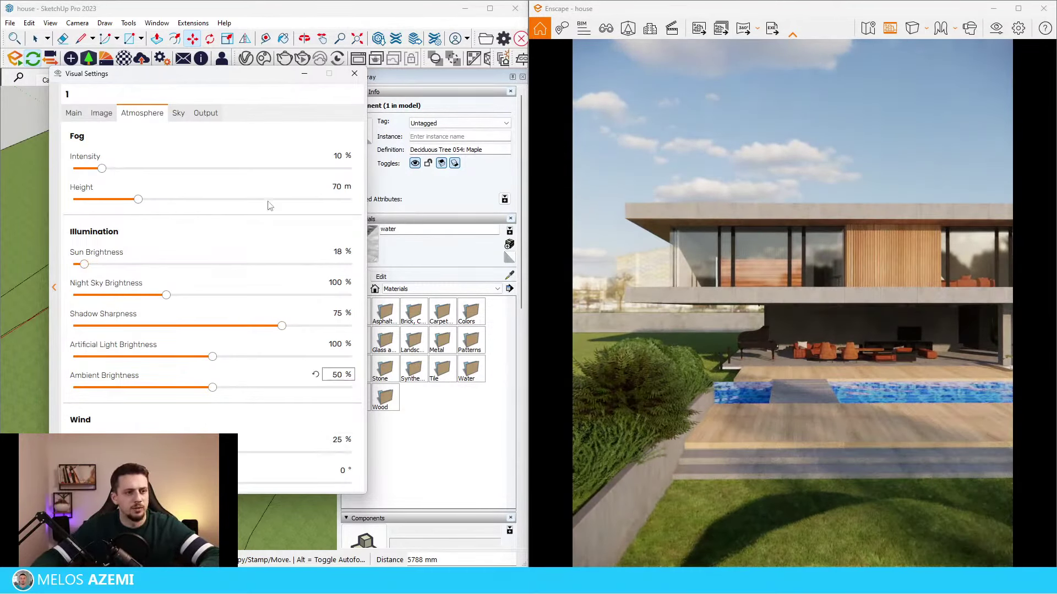
{"action": "left_click", "coordinate": [354, 73]}
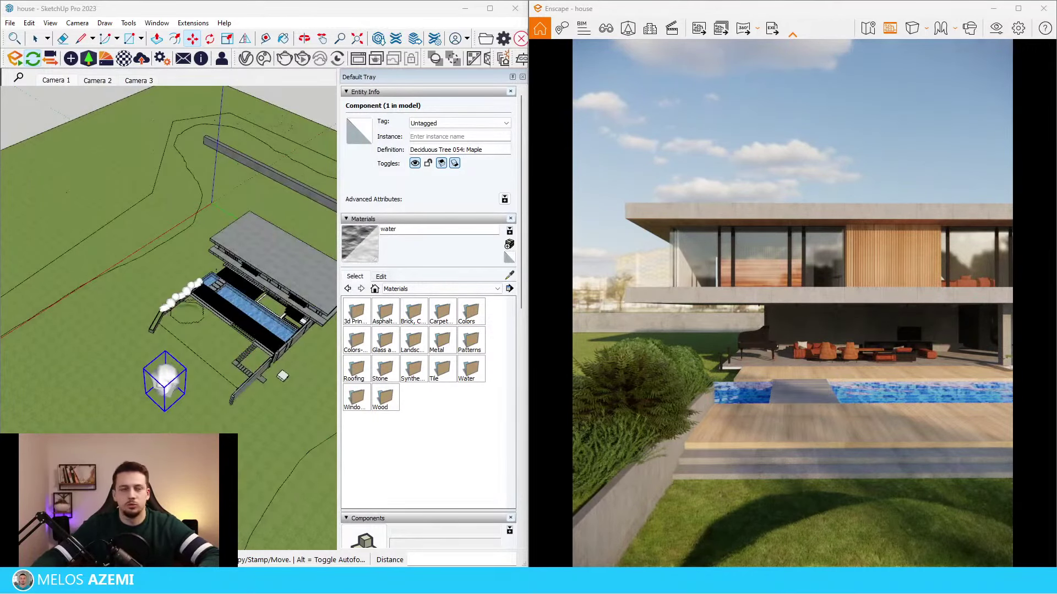
Place a Deciduous Tree 043: Linden behind the corner of the house and scale it up by 1.50
{"action": "middle_click_drag", "start_coordinate": [131, 299], "coordinate": [158, 264]}
{"action": "scroll", "coordinate": [193, 240], "scroll_direction": "down", "scroll_amount": 5}
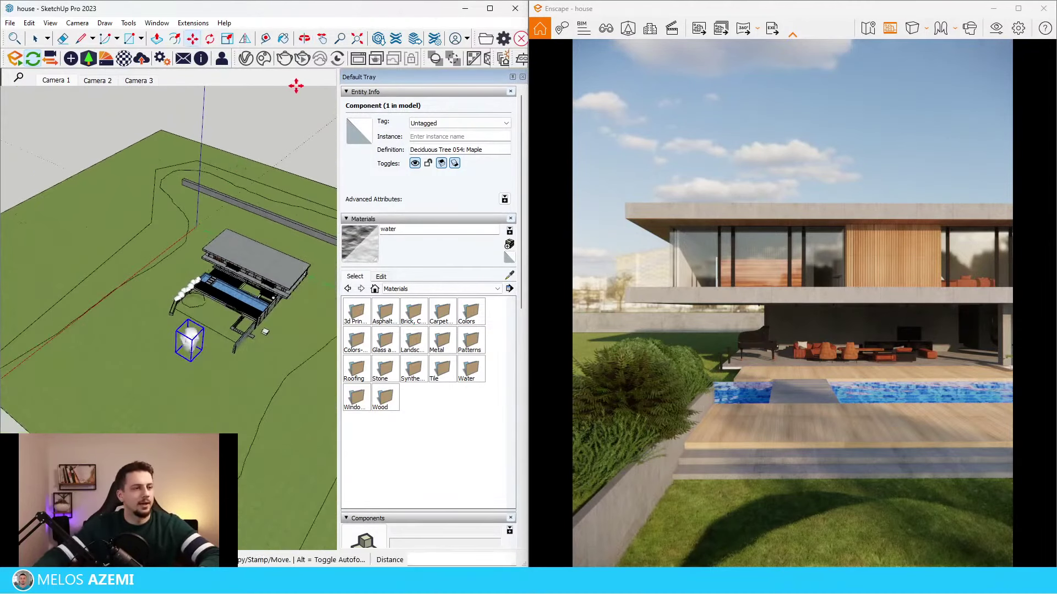
{"action": "key", "text": "space"}
{"action": "left_click", "coordinate": [89, 59]}
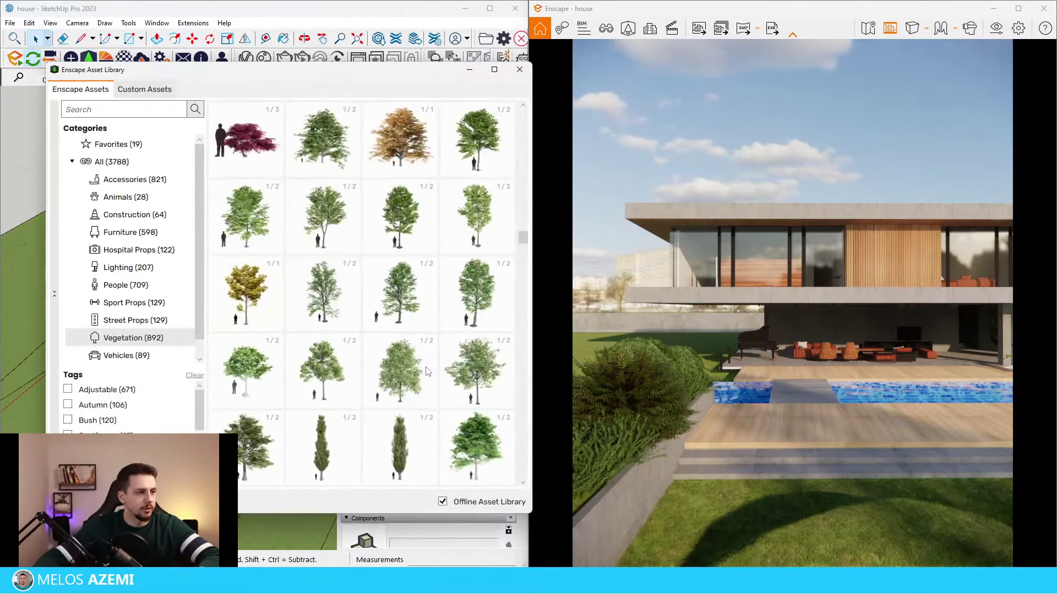
{"action": "left_click", "coordinate": [321, 140]}
{"action": "scroll", "coordinate": [231, 245], "scroll_direction": "up", "scroll_amount": 5}
{"action": "left_click", "coordinate": [228, 311]}
{"action": "middle_click_drag", "start_coordinate": [137, 333], "coordinate": [201, 308]}
{"action": "left_click_drag", "start_coordinate": [273, 205], "coordinate": [325, 143]}
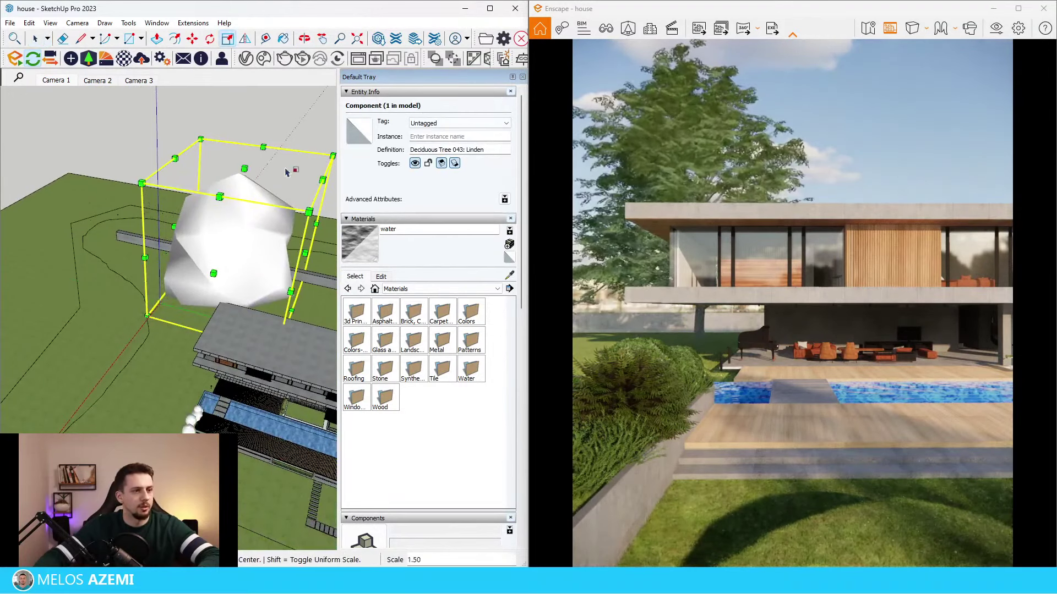
Move the linden sideways away from the house and fine-tune its scale
{"action": "mouse_move", "coordinate": [274, 234]}
{"action": "middle_mouse_down"}
{"action": "mouse_move", "coordinate": [283, 266]}
{"action": "mouse_move", "coordinate": [313, 298]}
{"action": "middle_mouse_up"}
{"action": "key", "text": "m"}
{"action": "left_click", "coordinate": [276, 219]}
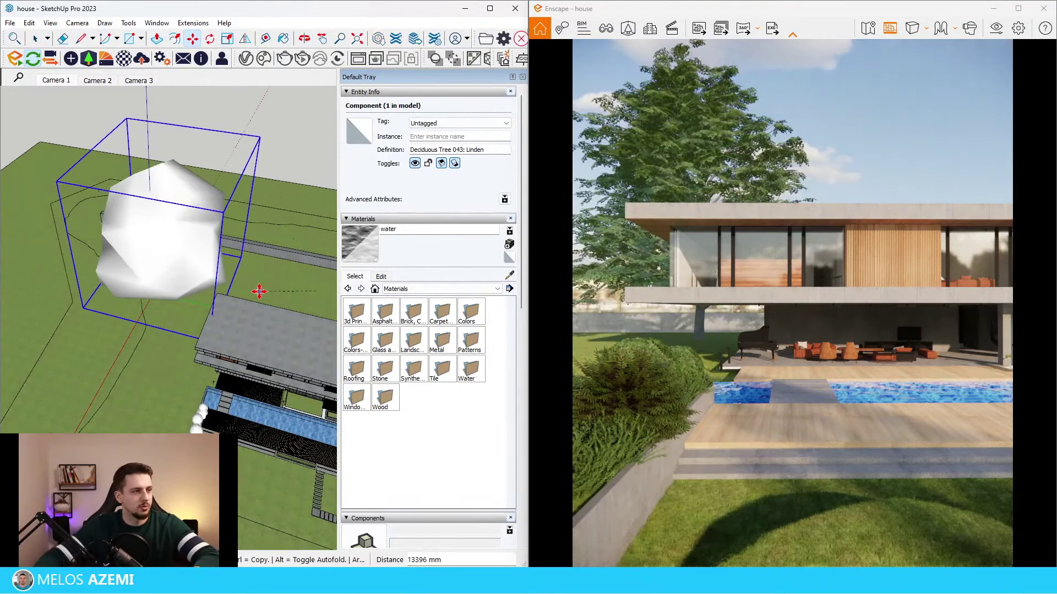
{"action": "left_click", "coordinate": [278, 242]}
{"action": "key", "text": "s"}
{"action": "mouse_move", "coordinate": [294, 163]}
{"action": "left_mouse_down"}
{"action": "mouse_move", "coordinate": [272, 183]}
{"action": "mouse_move", "coordinate": [290, 165]}
{"action": "left_mouse_up"}
{"action": "key", "text": "space"}
Shift the linden again by about 2110 mm to adjust its position beside the house
{"action": "middle_click_drag", "start_coordinate": [258, 220], "coordinate": [196, 228]}
{"action": "key", "text": "m"}
{"action": "left_click", "coordinate": [193, 231]}
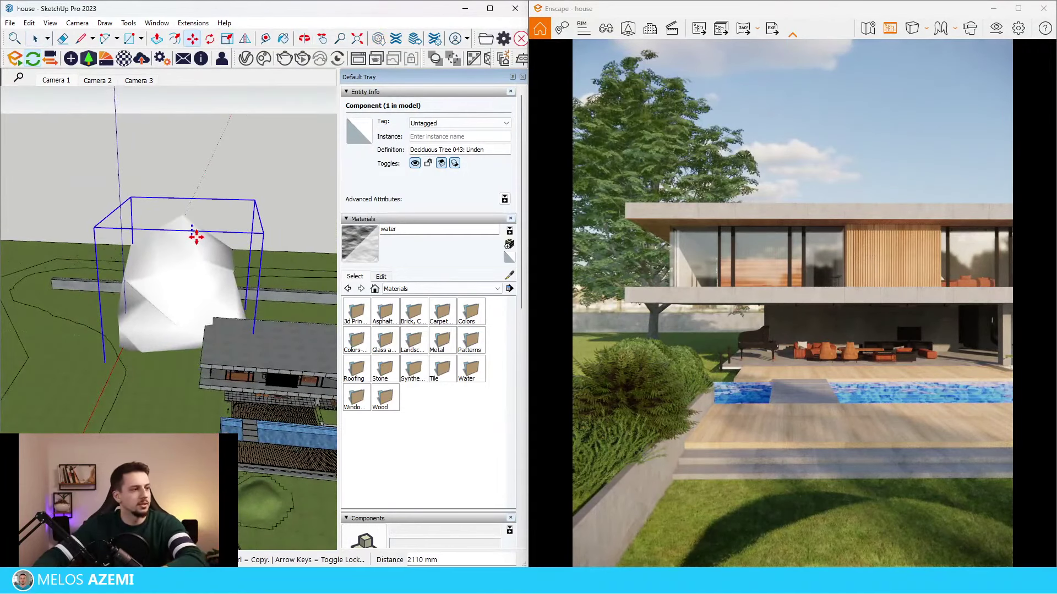
{"action": "left_click", "coordinate": [196, 238]}
Delete the small stray component on the ground beside the large tree
{"action": "scroll", "coordinate": [115, 314], "scroll_direction": "up", "scroll_amount": 3}
{"action": "middle_click_drag", "start_coordinate": [116, 314], "coordinate": [193, 324]}
{"action": "scroll", "coordinate": [179, 349], "scroll_direction": "down", "scroll_amount": 1}
{"action": "key", "text": "space"}
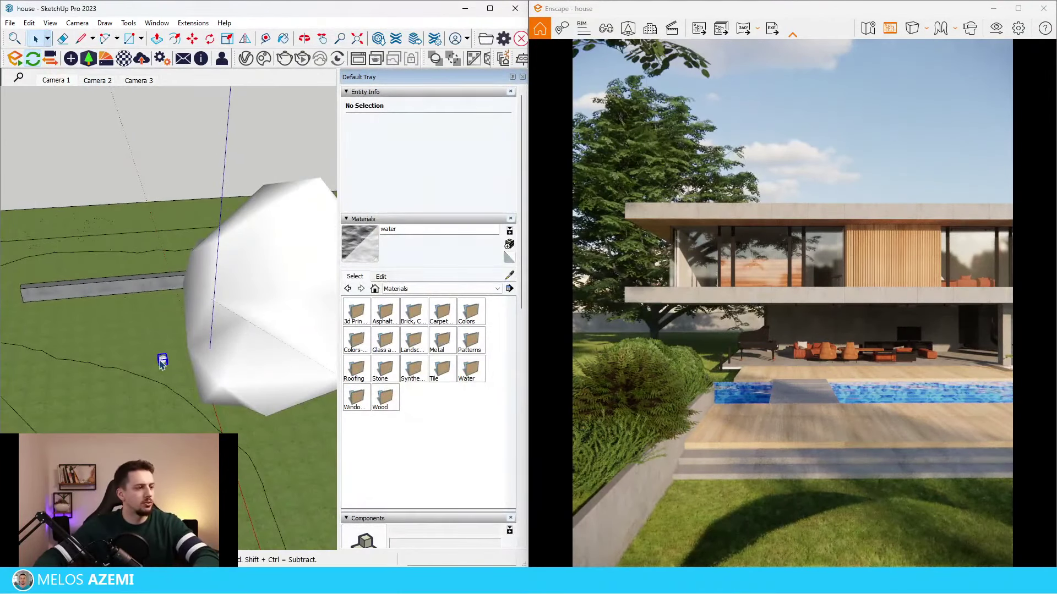
{"action": "key", "text": "Delete"}
{"action": "scroll", "coordinate": [116, 339], "scroll_direction": "down", "scroll_amount": 6}
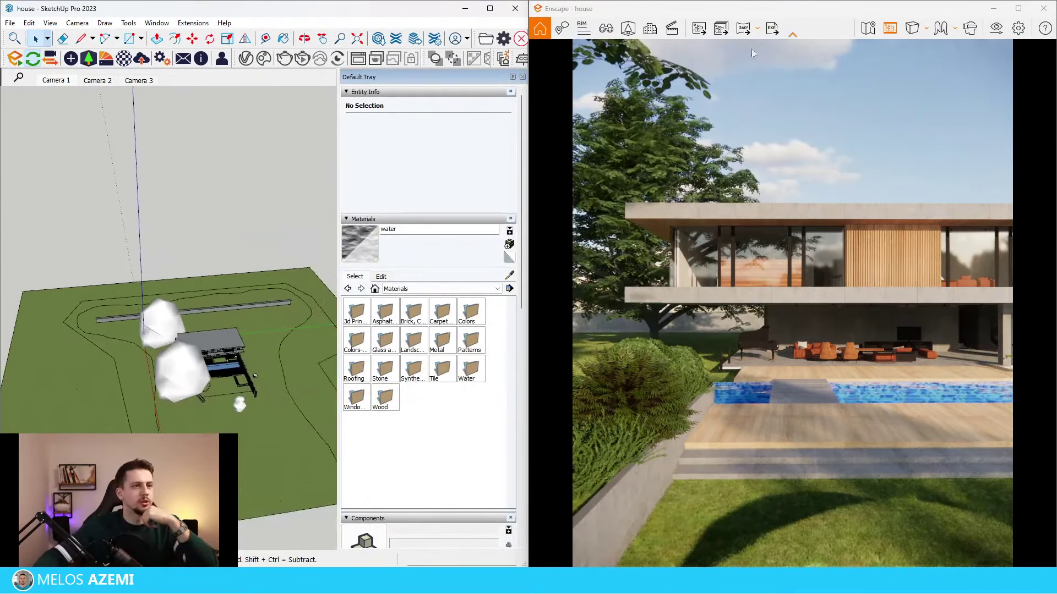
Start multi-asset placement with the Vegetation category and select several low plants, including Bush 075: Curry Plant
{"action": "left_click", "coordinate": [628, 28]}
{"action": "left_click", "coordinate": [540, 169]}
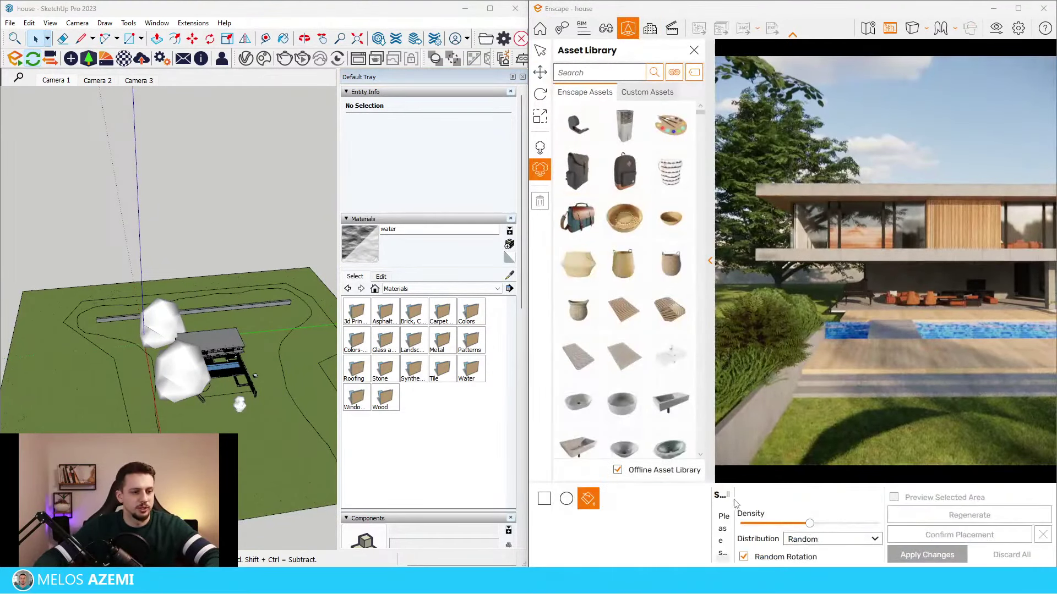
{"action": "left_click", "coordinate": [674, 72]}
{"action": "left_click", "coordinate": [716, 292]}
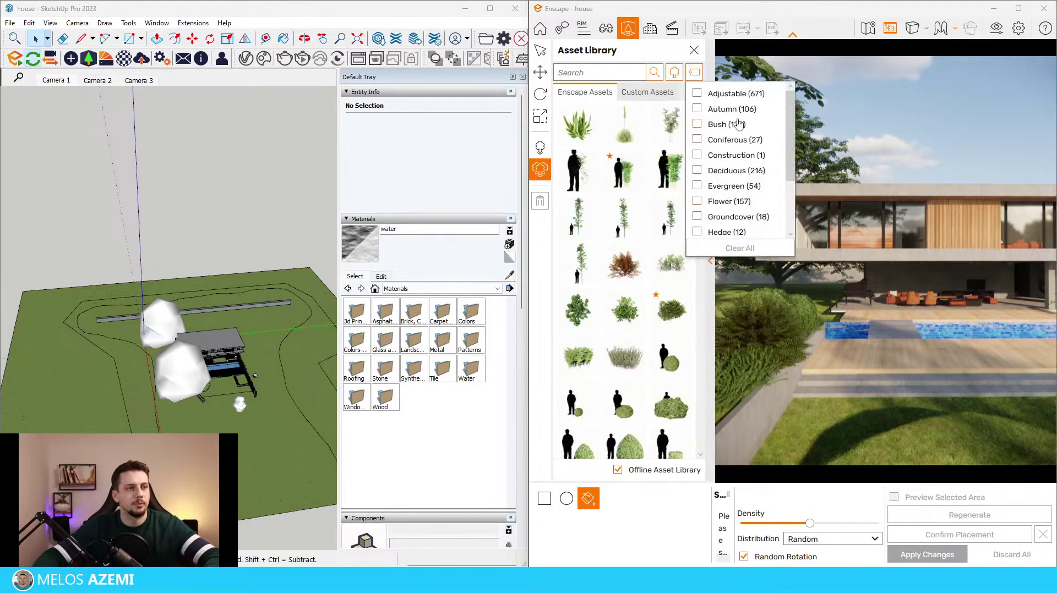
{"action": "left_click", "coordinate": [626, 170]}
{"action": "scroll", "coordinate": [668, 357], "scroll_direction": "down", "scroll_amount": 1}
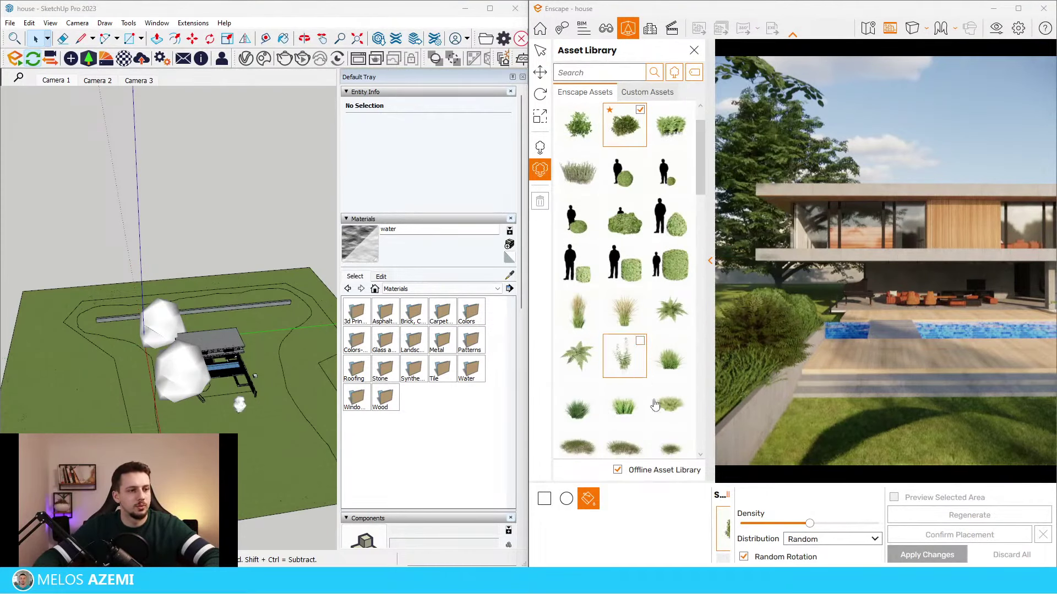
{"action": "left_click", "coordinate": [578, 356]}
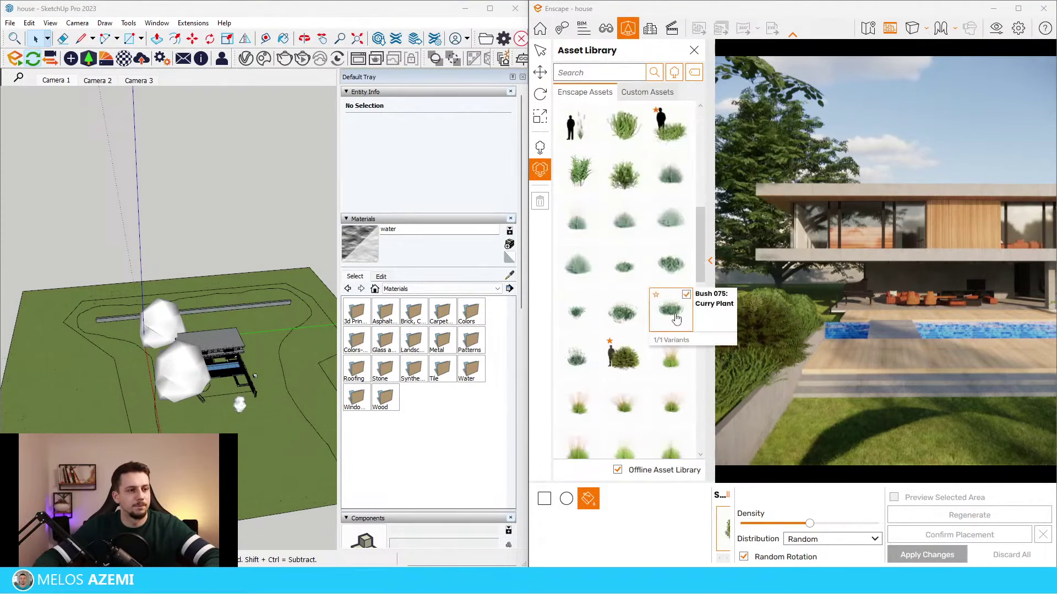
Scatter the selected plants over the whole lawn surface with random distribution and a reduced density
{"action": "left_click", "coordinate": [826, 287]}
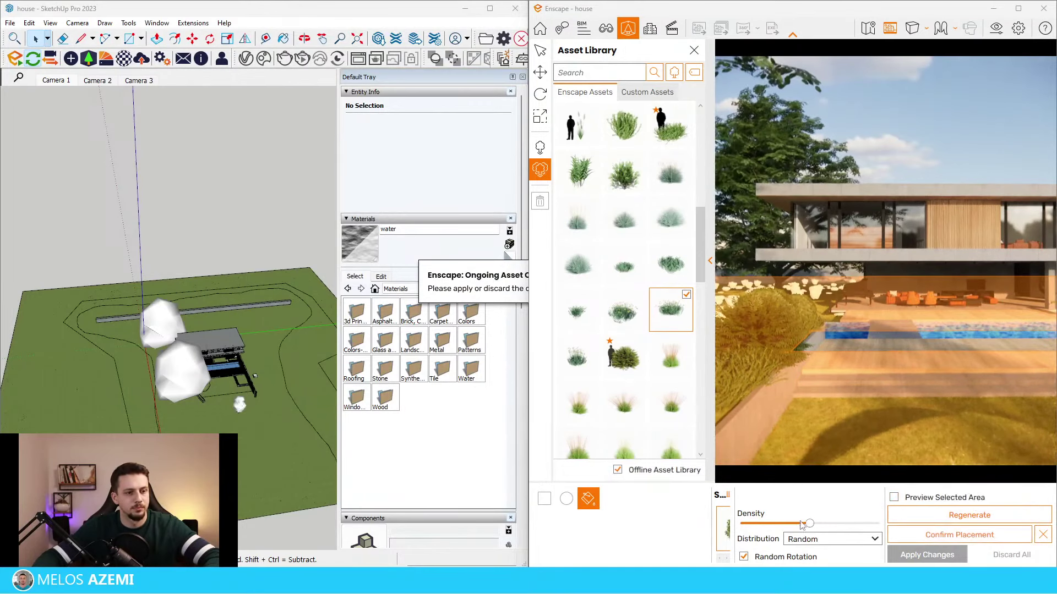
{"action": "left_click_drag", "start_coordinate": [809, 523], "coordinate": [796, 523]}
{"action": "left_click", "coordinate": [775, 523]}
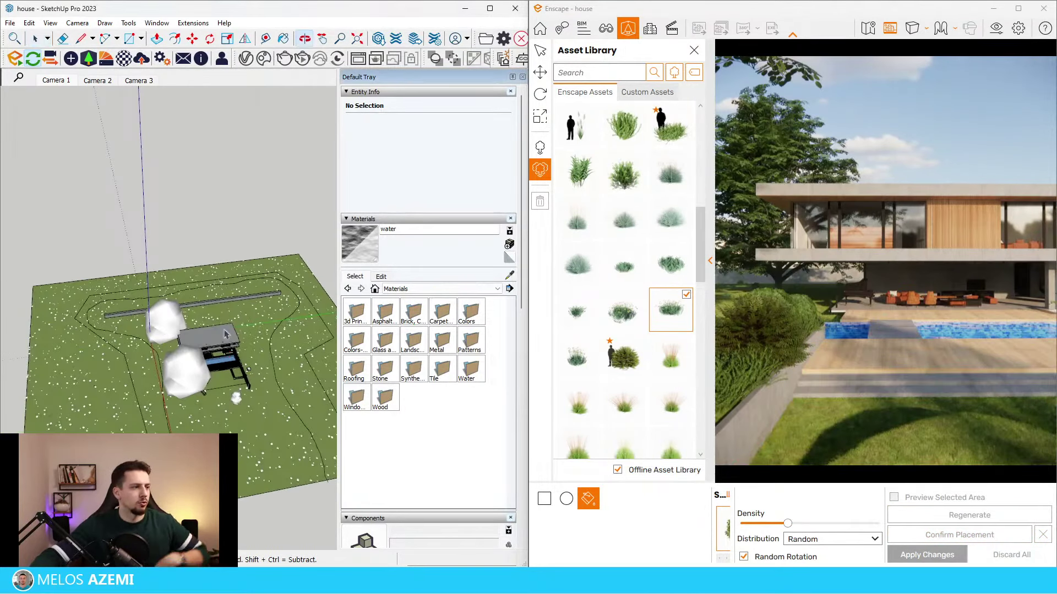
Place two Deciduous Tree 058: Oak from the asset library behind the house
{"action": "left_click", "coordinate": [89, 57]}
{"action": "scroll", "coordinate": [358, 308], "scroll_direction": "down", "scroll_amount": 15}
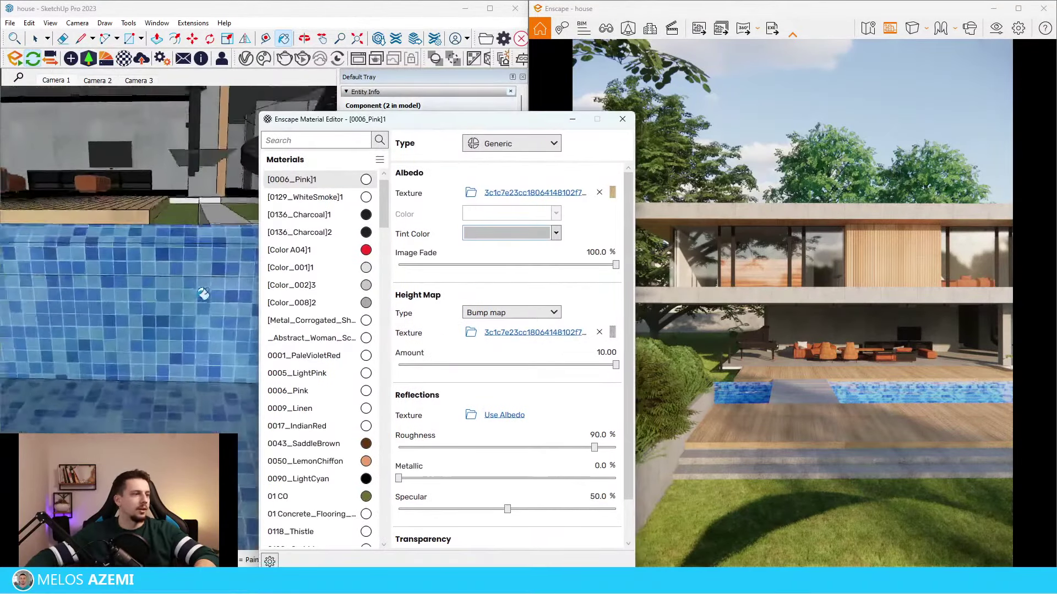
Sample the pool tile material, set its image fade to 46.3% and give it a lighter grey tint
{"action": "scroll", "coordinate": [198, 303], "scroll_direction": "up", "scroll_amount": 6}
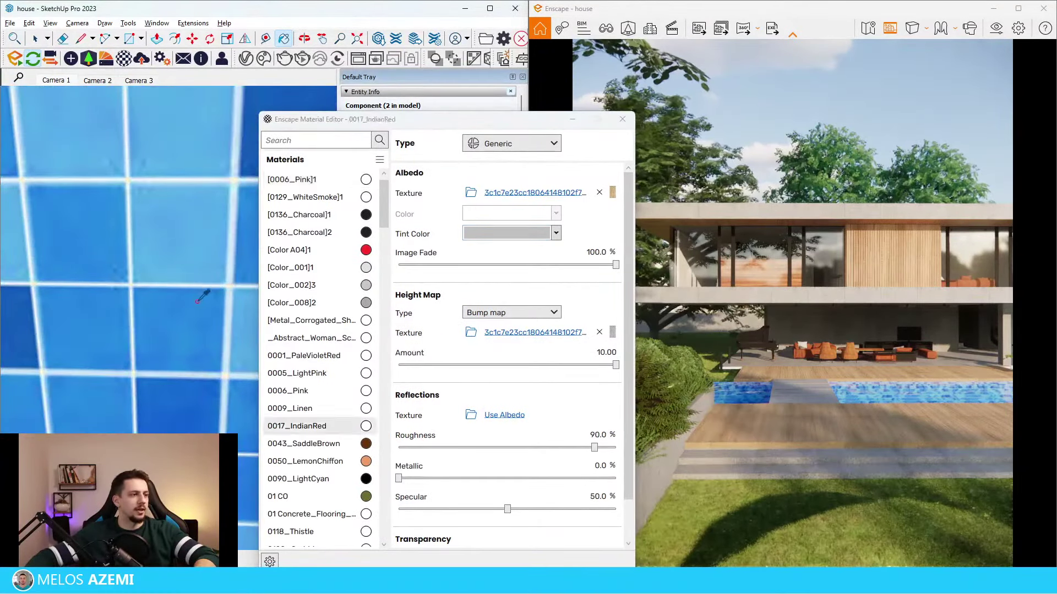
{"action": "left_click_drag", "start_coordinate": [615, 264], "coordinate": [498, 265]}
{"action": "left_click", "coordinate": [556, 233]}
{"action": "left_click", "coordinate": [542, 287]}
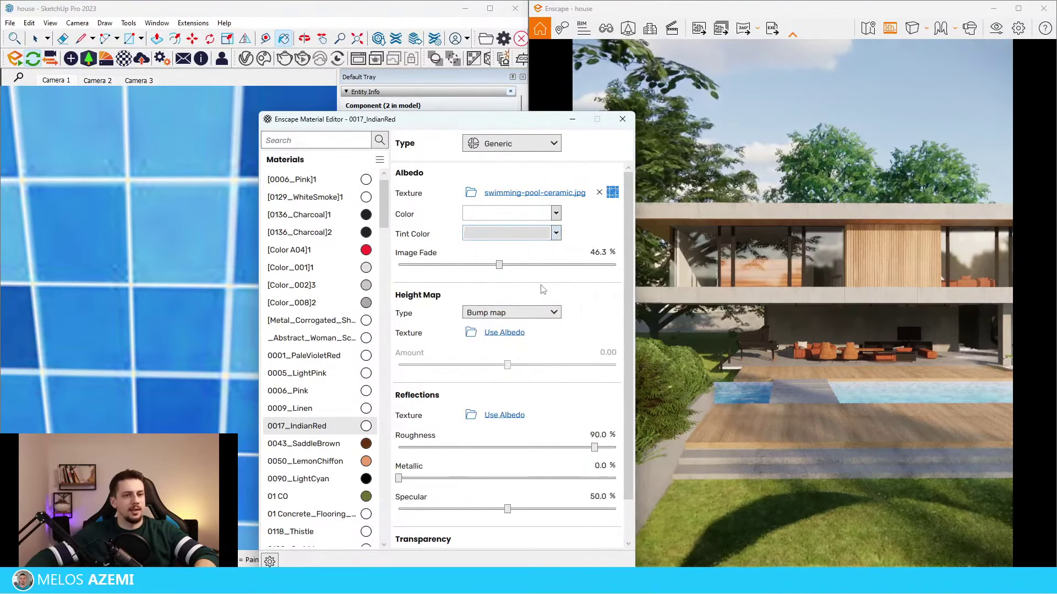
Sample the dark window frame material [0136_Charcoal]2 and set its roughness to 30%
{"action": "left_click_drag", "start_coordinate": [484, 119], "coordinate": [437, 264]}
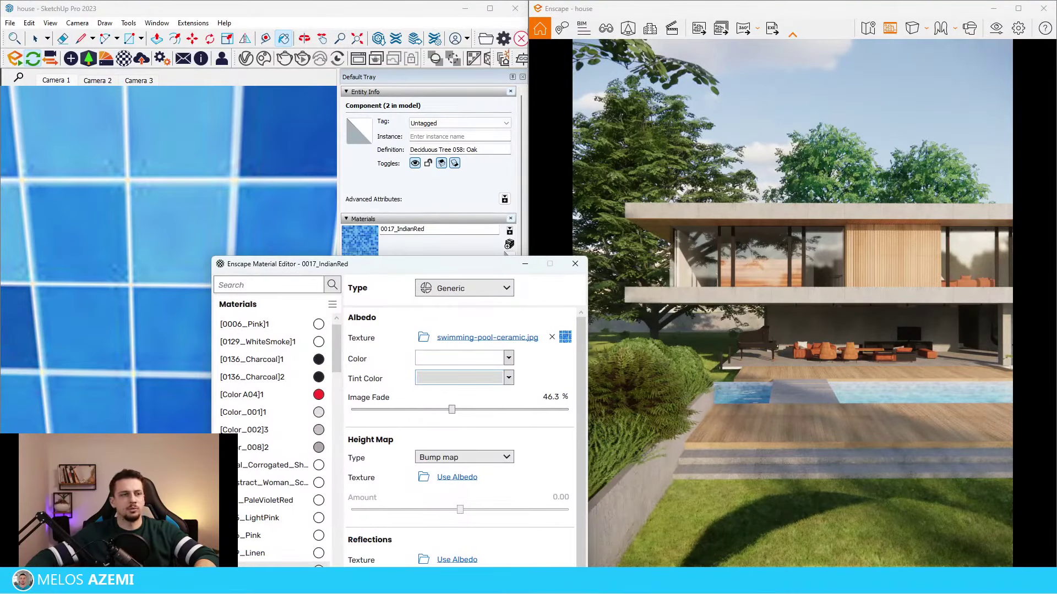
{"action": "scroll", "coordinate": [156, 290], "scroll_direction": "down", "scroll_amount": 14}
{"action": "scroll", "coordinate": [137, 303], "scroll_direction": "up", "scroll_amount": 6}
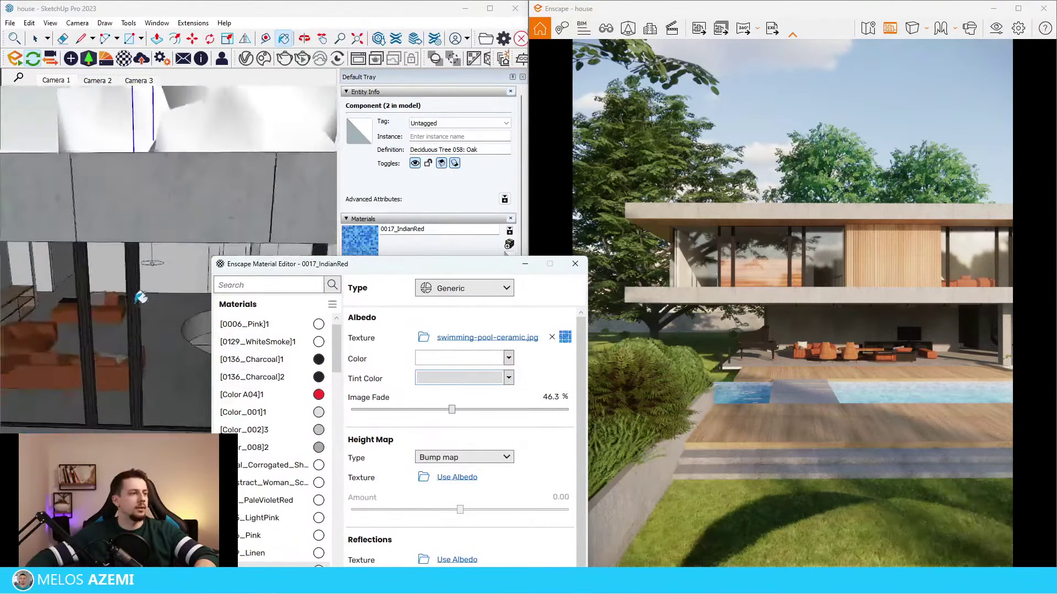
{"action": "scroll", "coordinate": [143, 313], "scroll_direction": "up", "scroll_amount": 3}
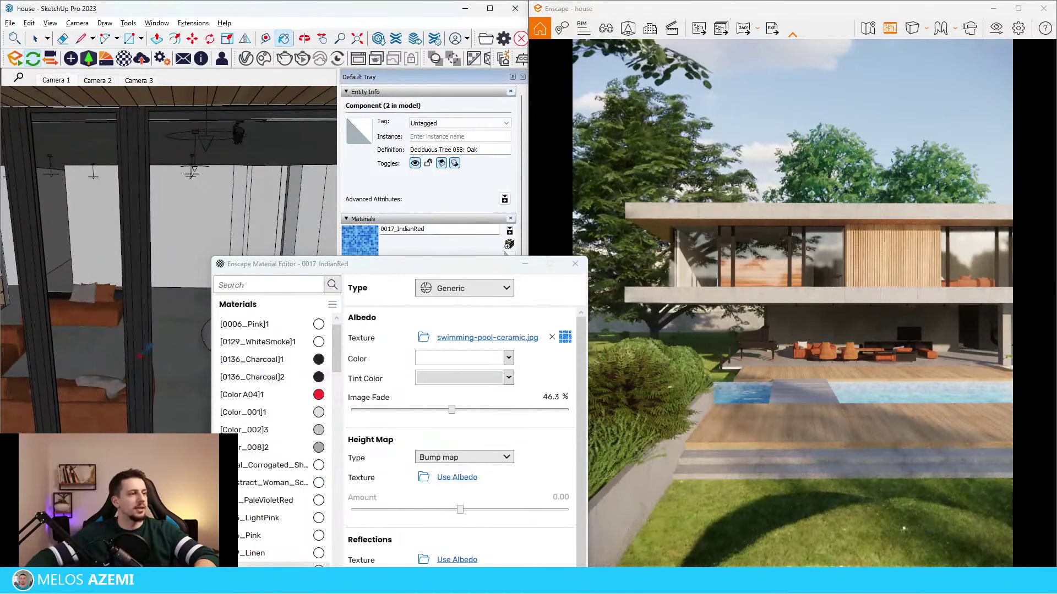
{"action": "left_click", "coordinate": [133, 242], "text": "alt"}
{"action": "left_click_drag", "start_coordinate": [401, 266], "coordinate": [310, 89]}
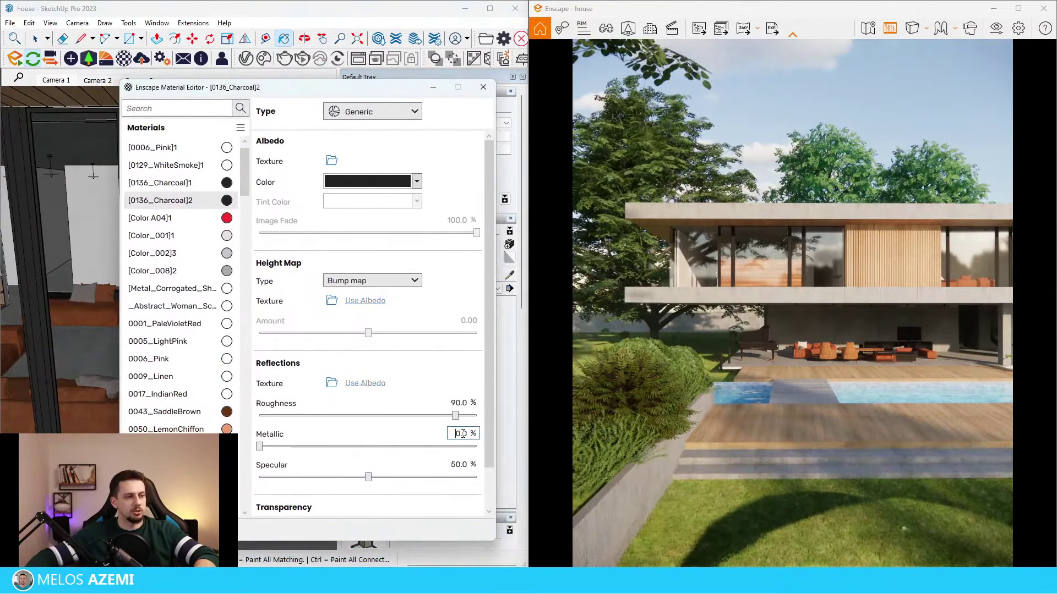
{"action": "double_click", "coordinate": [461, 405]}
{"action": "type", "text": "30"}
{"action": "key", "text": "Return"}
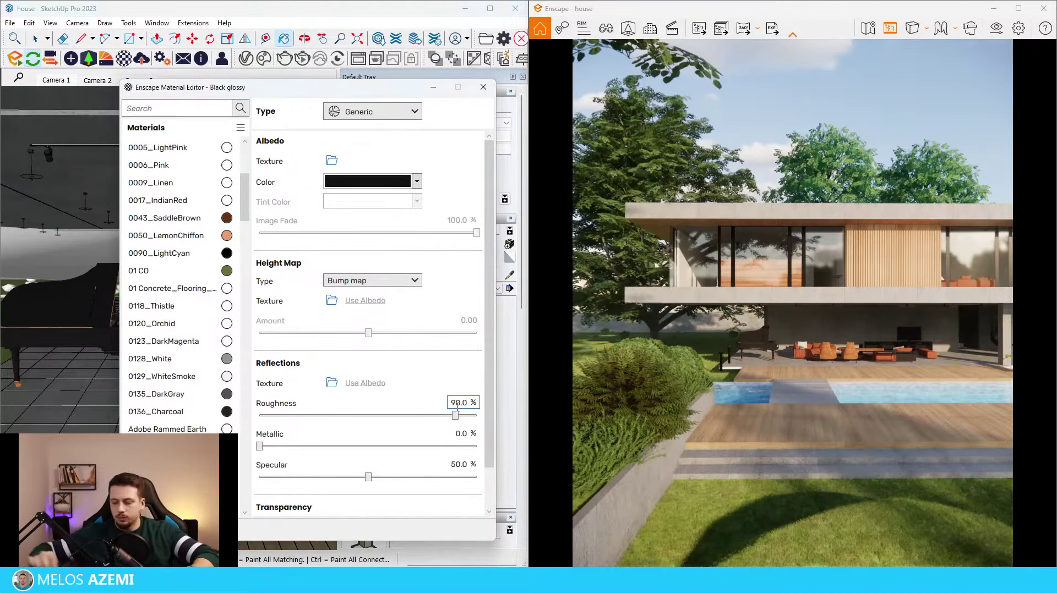
Set the roughness of the piano's Black glossy material to 60%
{"action": "double_click", "coordinate": [457, 403]}
{"action": "type", "text": "60"}
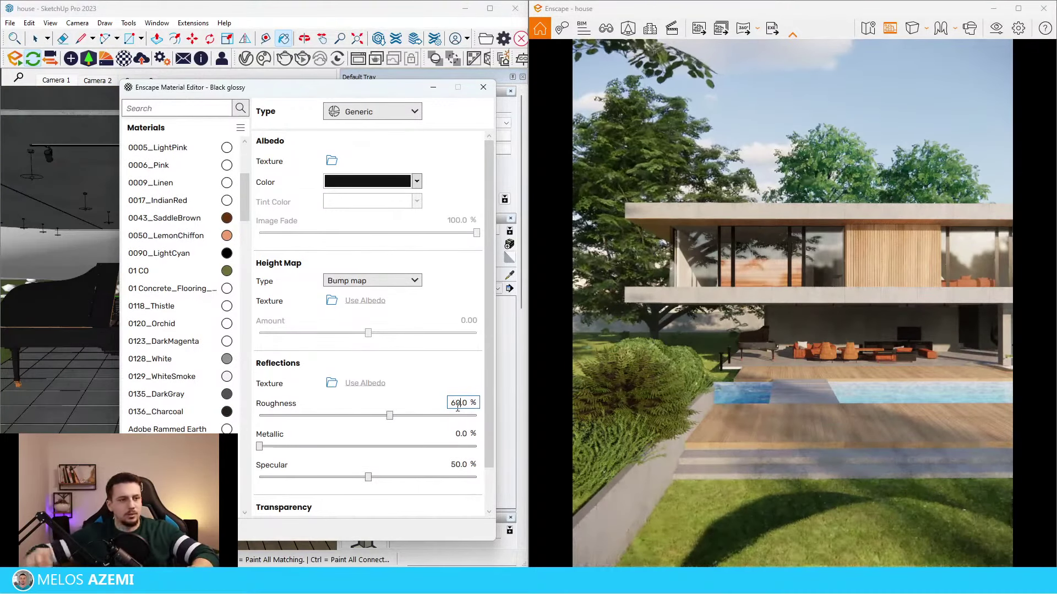
Sample the Generic wood material from the model into the material editor
{"action": "mouse_move", "coordinate": [356, 89]}
{"action": "left_mouse_down"}
{"action": "mouse_move", "coordinate": [662, 115]}
{"action": "mouse_move", "coordinate": [486, 104]}
{"action": "left_mouse_up"}
{"action": "scroll", "coordinate": [270, 352], "scroll_direction": "up", "scroll_amount": 8}
{"action": "left_click", "coordinate": [267, 388], "text": "alt"}
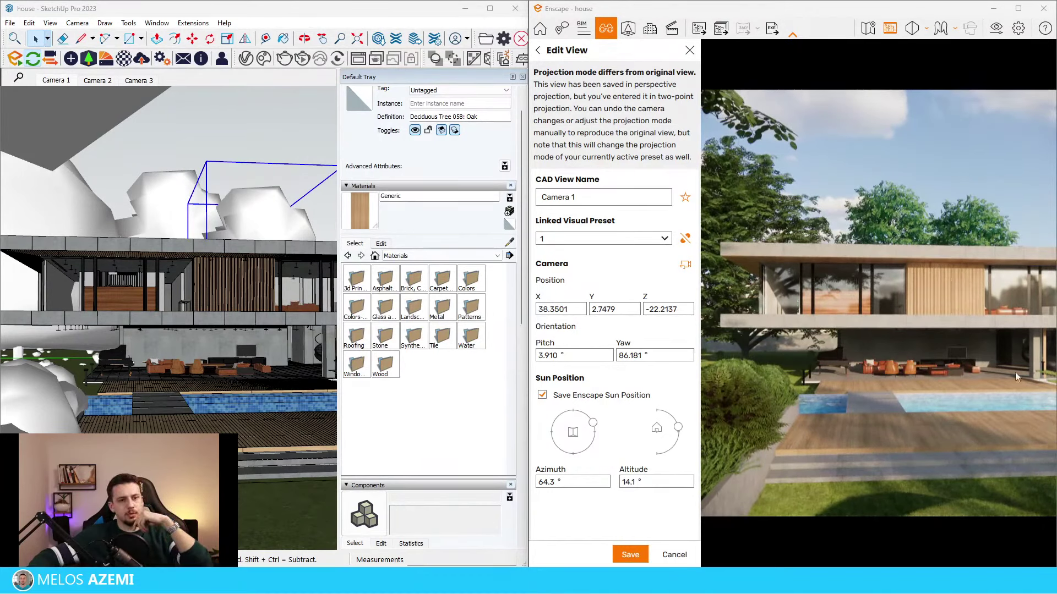
Save the Camera 1 view with linked visual preset 1 and the Enscape sun position
{"action": "left_click", "coordinate": [642, 555]}
{"action": "left_click", "coordinate": [690, 51]}
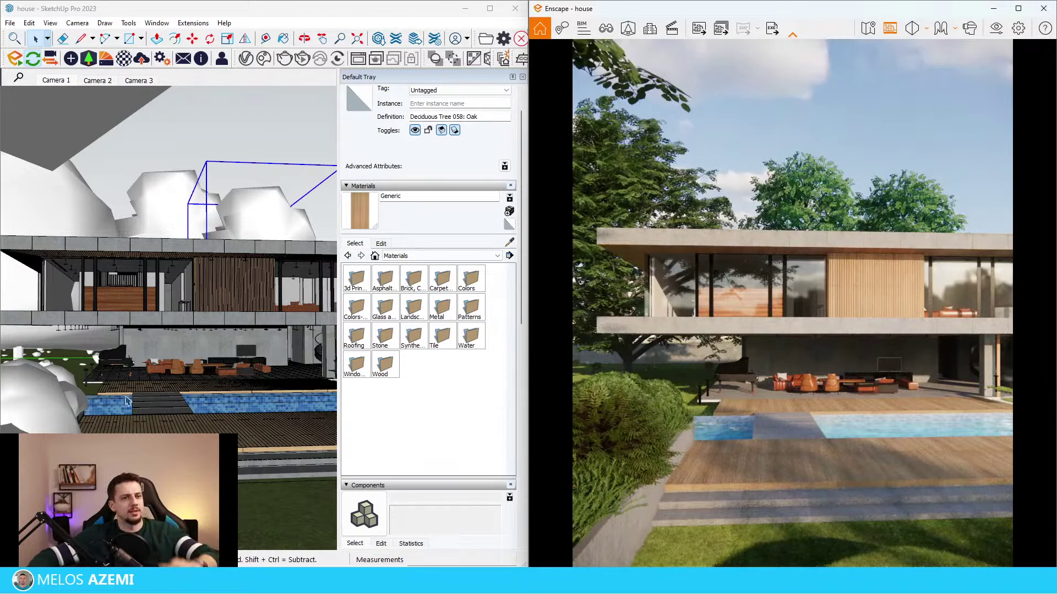
Delete the two Deciduous Tree 058: Oak trees behind the house
{"action": "mouse_move", "coordinate": [135, 387]}
{"action": "middle_mouse_down"}
{"action": "mouse_move", "coordinate": [35, 302]}
{"action": "mouse_move", "coordinate": [82, 440]}
{"action": "middle_mouse_up"}
{"action": "scroll", "coordinate": [36, 302], "scroll_direction": "down", "scroll_amount": 10}
{"action": "scroll", "coordinate": [160, 311], "scroll_direction": "up", "scroll_amount": 3}
{"action": "left_click", "coordinate": [146, 282]}
{"action": "left_click", "coordinate": [166, 329], "text": "shift"}
{"action": "key", "text": "Delete"}
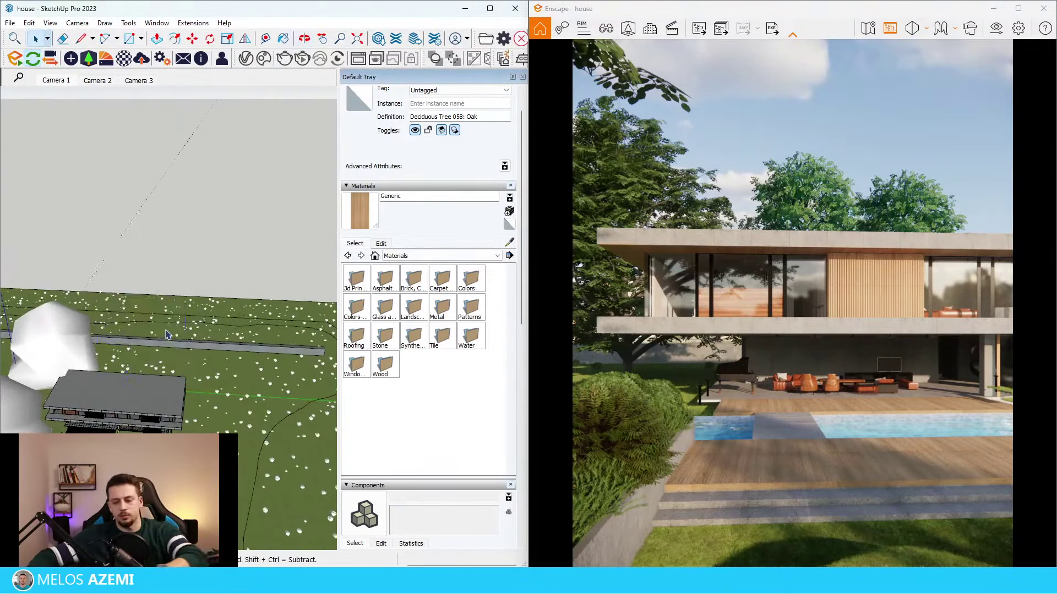
Sample the pool deck's wood material [0006_Pink]1 and set its roughness to 60%
{"action": "scroll", "coordinate": [173, 222], "scroll_direction": "down", "scroll_amount": 4}
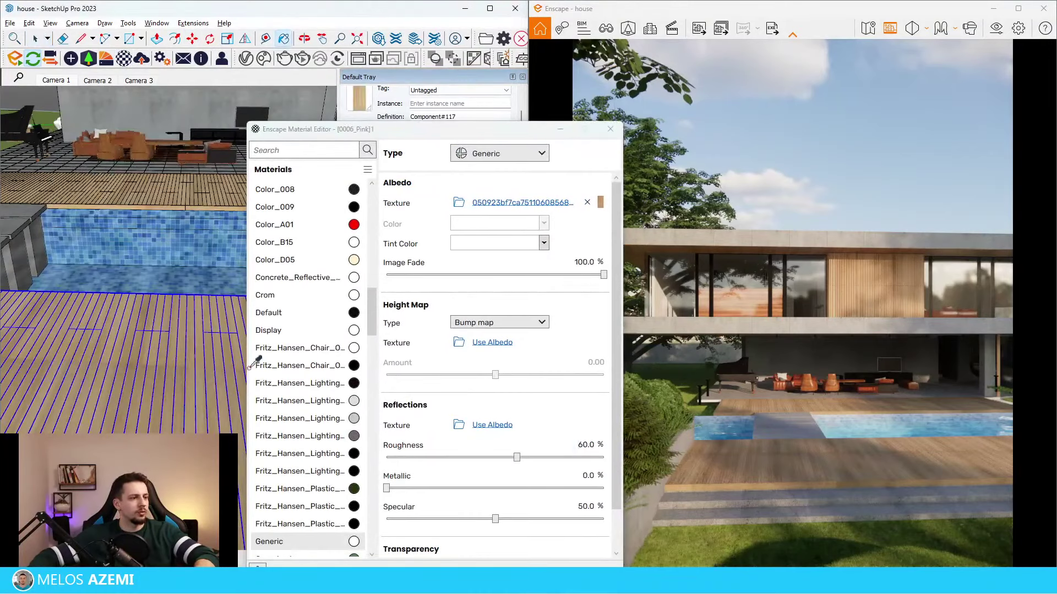
{"action": "left_click", "coordinate": [404, 370]}
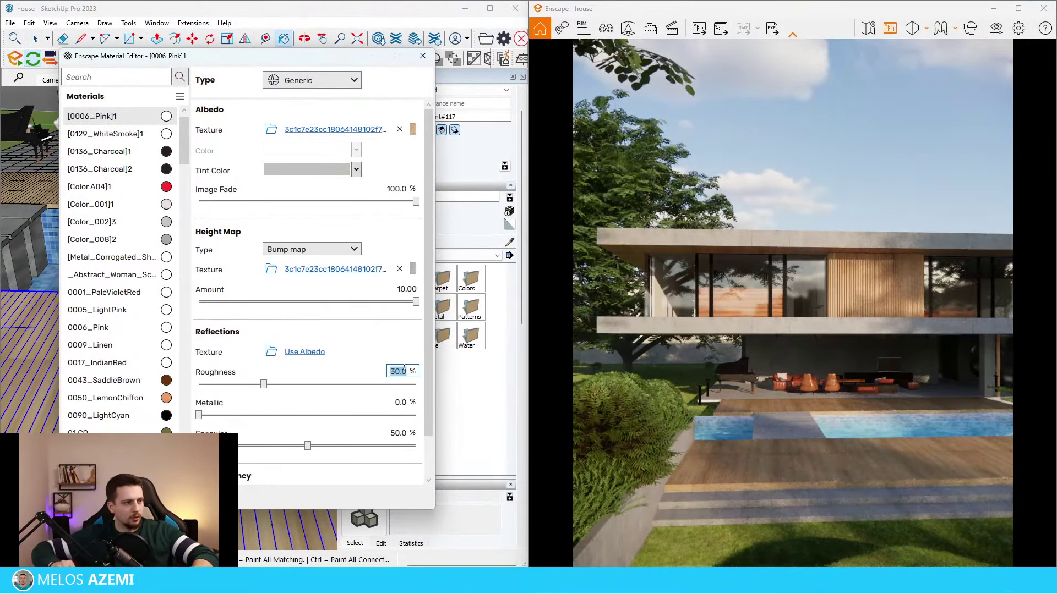
{"action": "type", "text": "60"}
{"action": "key", "text": "Return"}
{"action": "left_click", "coordinate": [401, 289]}
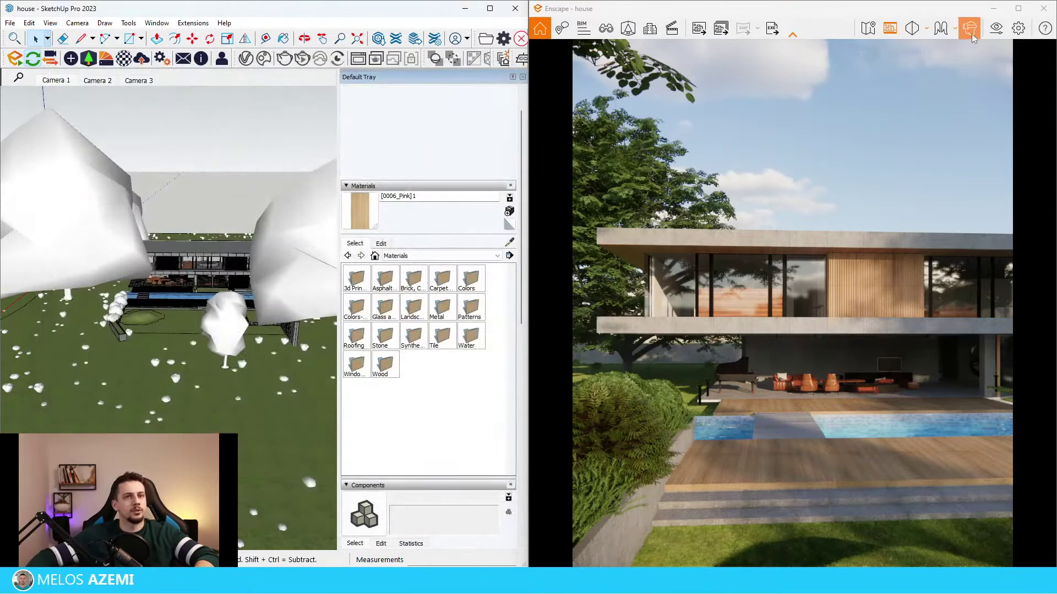
Turn off Auto Exposure in visual preset 1 and set the exposure to 52%
{"action": "left_click", "coordinate": [996, 28]}
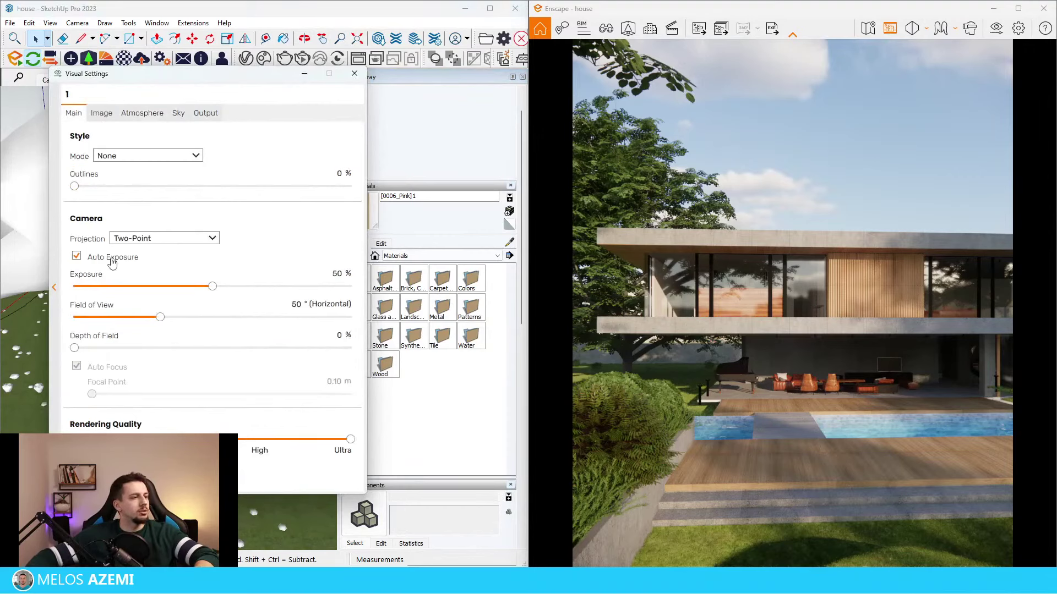
{"action": "left_click", "coordinate": [112, 263]}
{"action": "left_click_drag", "start_coordinate": [215, 288], "coordinate": [218, 292]}
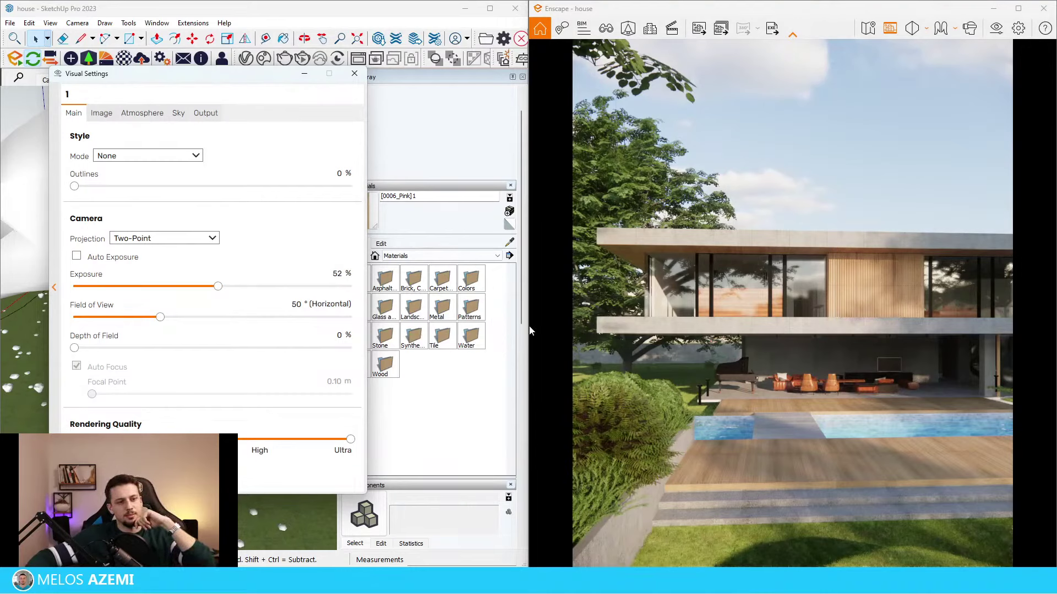
Set the depth of field to 12%, turn off Auto Focus and set the focal point to 24.33 m
{"action": "left_click_drag", "start_coordinate": [74, 348], "coordinate": [108, 348]}
{"action": "left_click", "coordinate": [111, 368]}
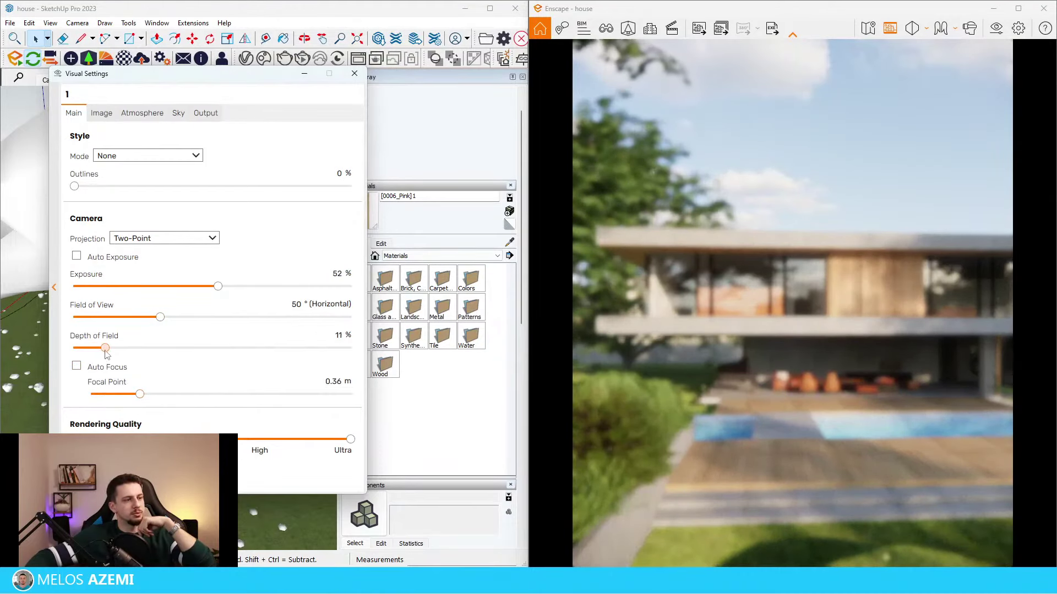
{"action": "left_click_drag", "start_coordinate": [139, 395], "coordinate": [297, 394]}
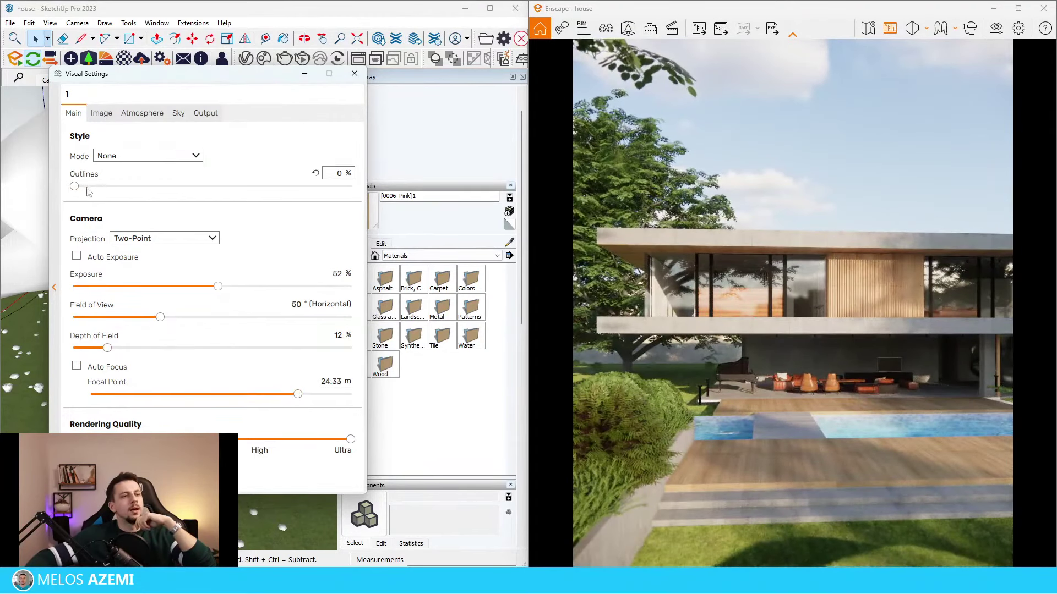
Turn on Auto Contrast, and set saturation to 99% and color temperature to 7,568 K
{"action": "left_click", "coordinate": [102, 115]}
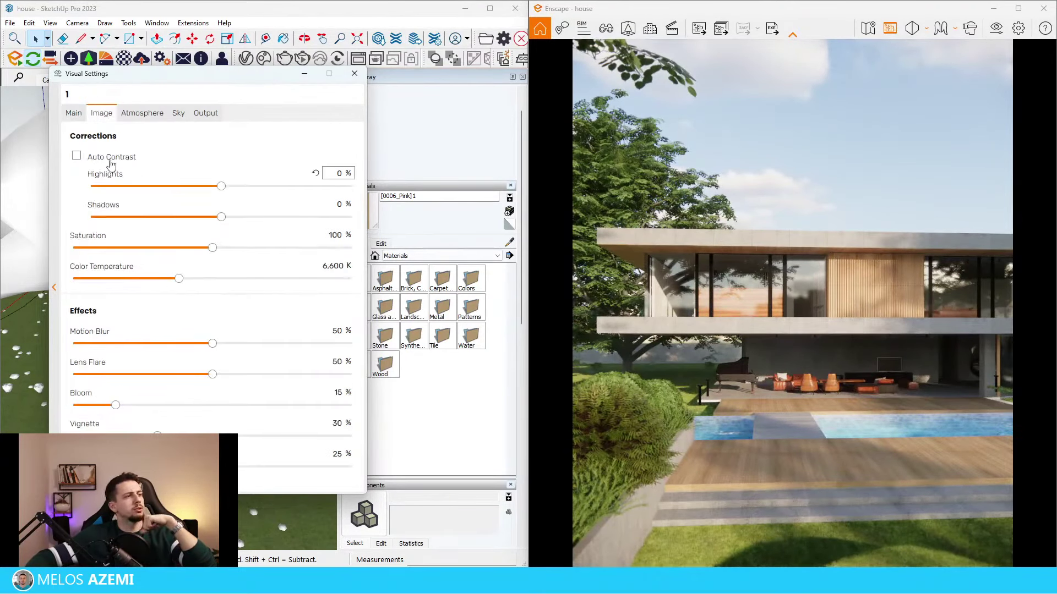
{"action": "left_click", "coordinate": [76, 156]}
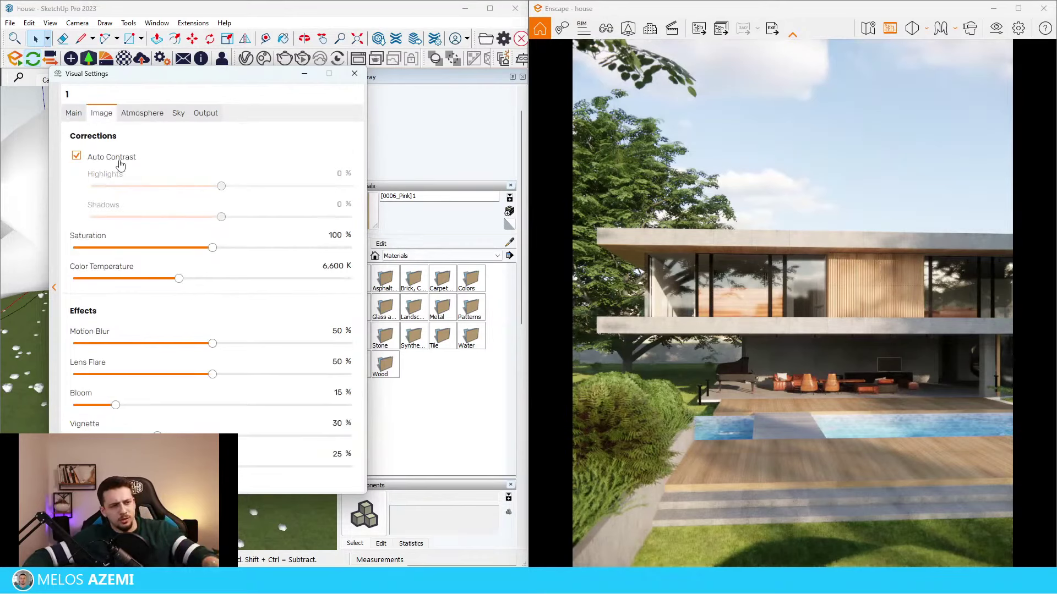
{"action": "left_click", "coordinate": [120, 162]}
{"action": "left_click", "coordinate": [120, 162]}
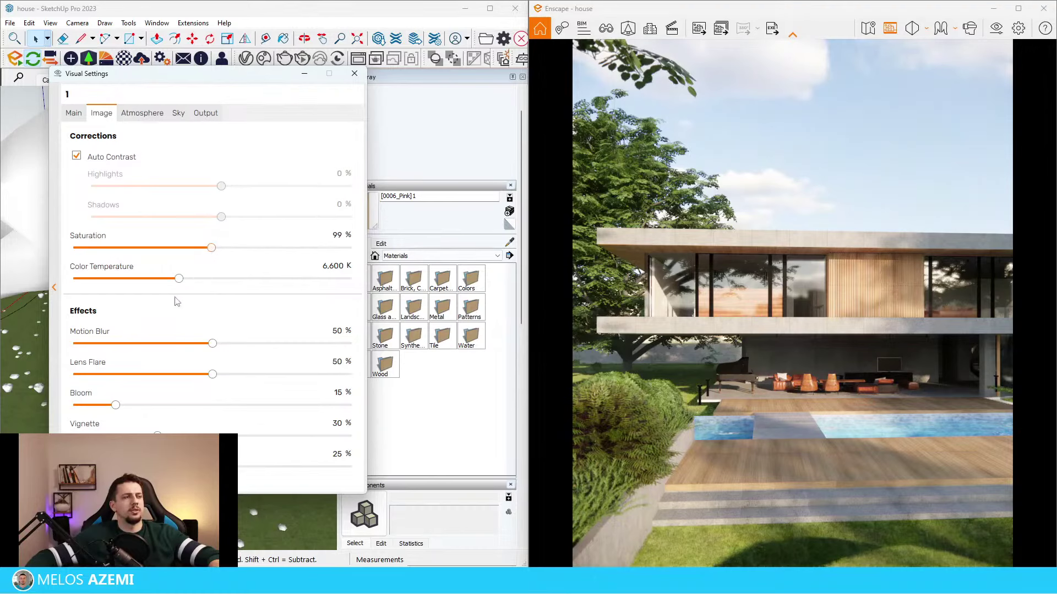
{"action": "left_click_drag", "start_coordinate": [192, 282], "coordinate": [259, 282]}
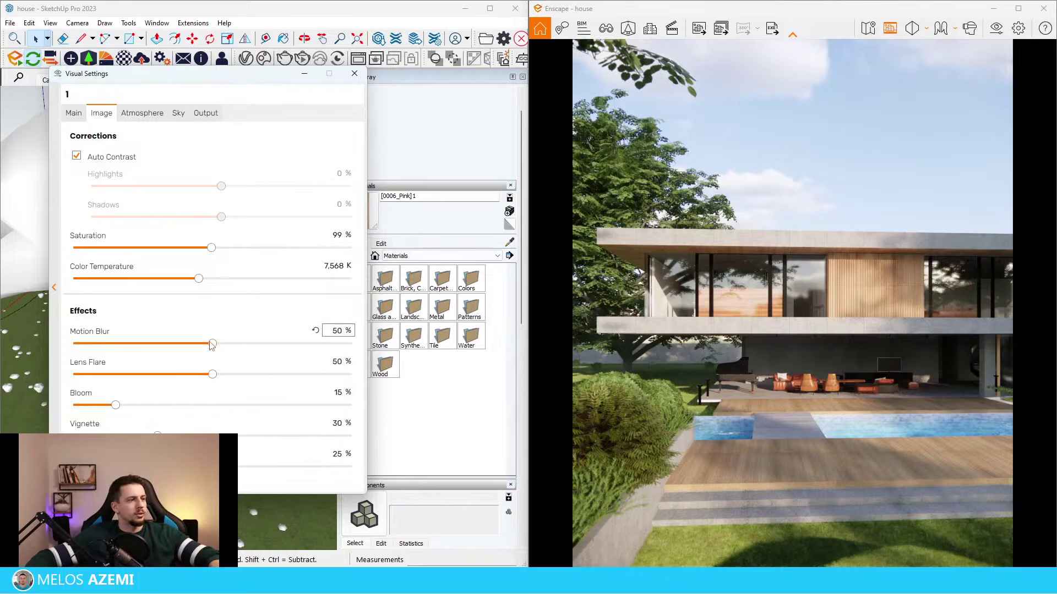
Reduce the lens flare, bloom and chromatic aberration effects of preset 1 to their minimum
{"action": "left_click_drag", "start_coordinate": [218, 375], "coordinate": [219, 376]}
{"action": "left_click_drag", "start_coordinate": [116, 406], "coordinate": [72, 406]}
{"action": "left_click_drag", "start_coordinate": [216, 375], "coordinate": [70, 376]}
{"action": "left_click_drag", "start_coordinate": [144, 467], "coordinate": [61, 468]}
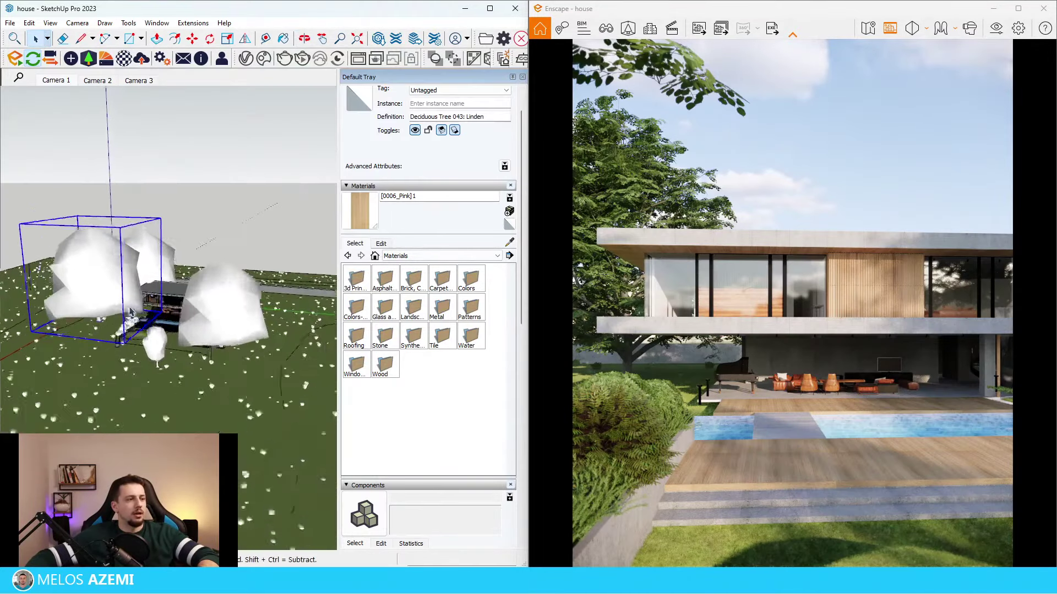
{"action": "scroll", "coordinate": [166, 259], "scroll_direction": "up", "scroll_amount": 5}
{"action": "mouse_move", "coordinate": [165, 253]}
{"action": "middle_mouse_down"}
{"action": "mouse_move", "coordinate": [287, 235]}
{"action": "mouse_move", "coordinate": [190, 292]}
{"action": "middle_mouse_up"}
{"action": "scroll", "coordinate": [190, 292], "scroll_direction": "down", "scroll_amount": 5}
{"action": "middle_click_drag", "start_coordinate": [84, 309], "coordinate": [169, 266]}
{"action": "scroll", "coordinate": [176, 281], "scroll_direction": "up", "scroll_amount": 5}
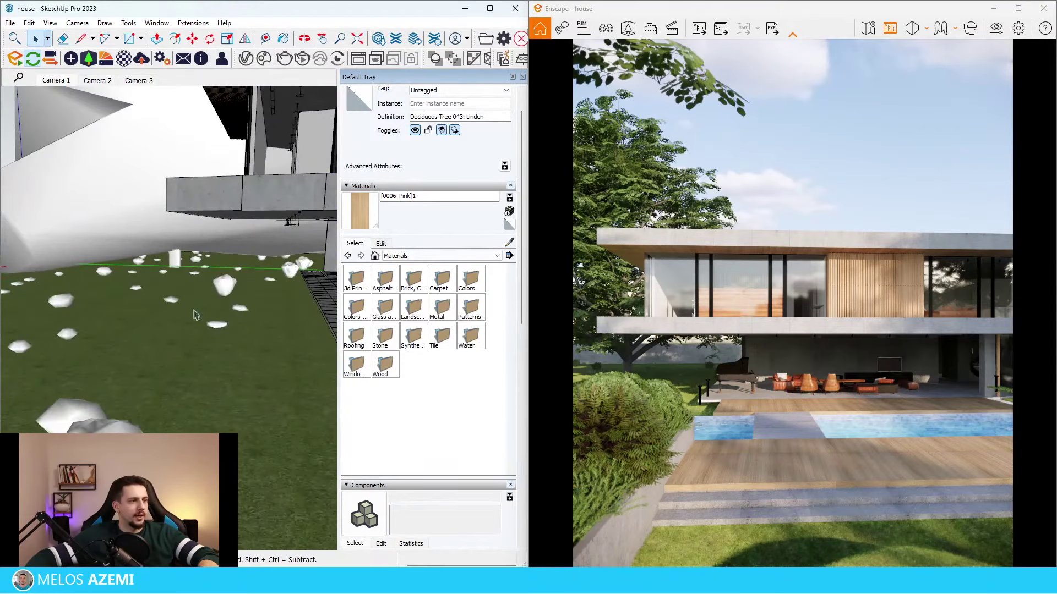
{"action": "scroll", "coordinate": [97, 358], "scroll_direction": "down", "scroll_amount": 8}
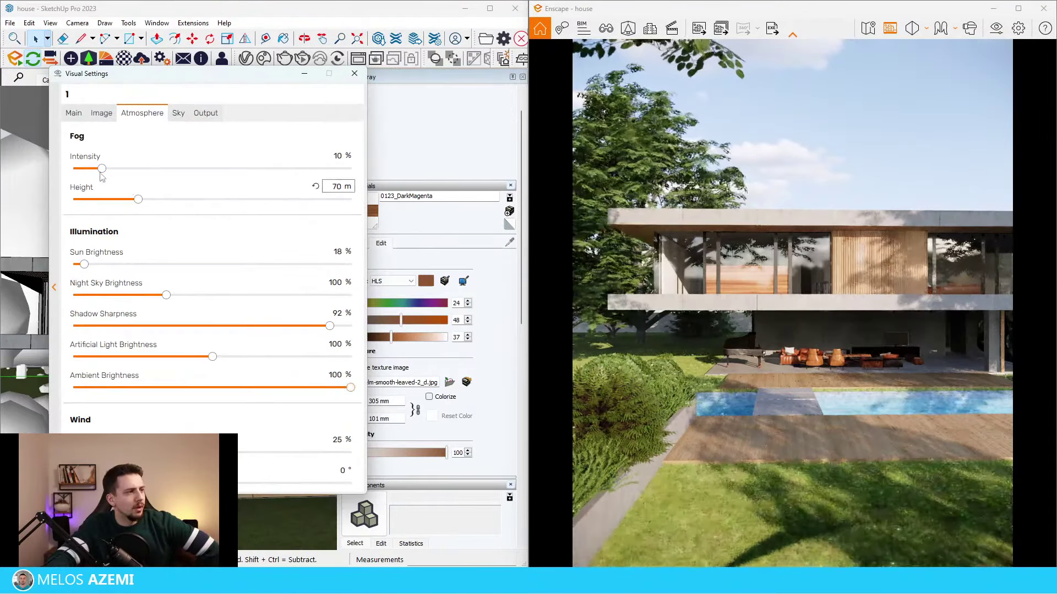
Set the fog intensity of preset 1 to 0% and load the saved Camera 1 view
{"action": "left_click_drag", "start_coordinate": [98, 175], "coordinate": [2, 179]}
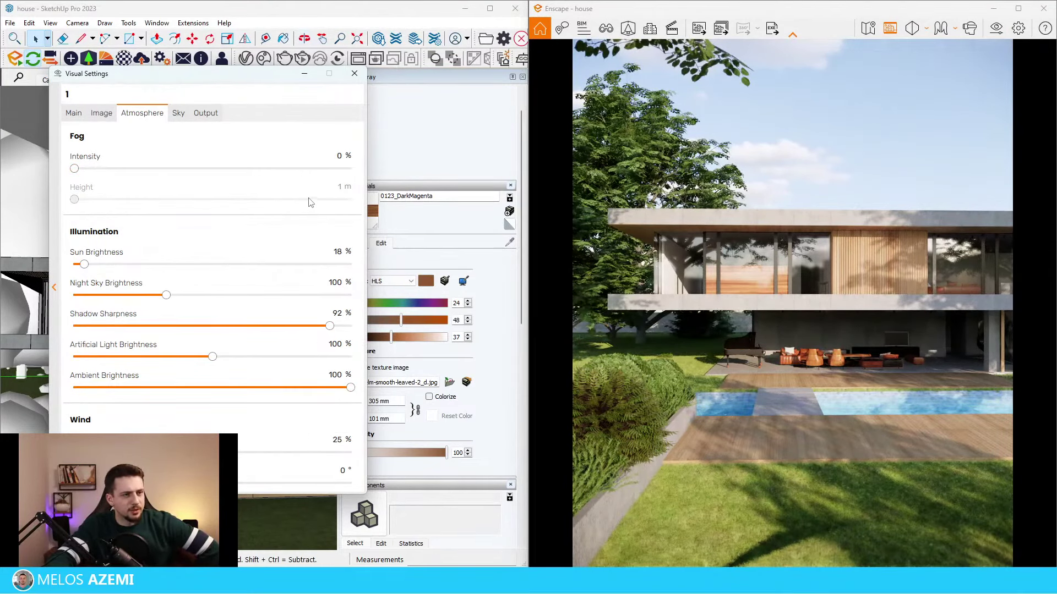
{"action": "left_click", "coordinate": [361, 80]}
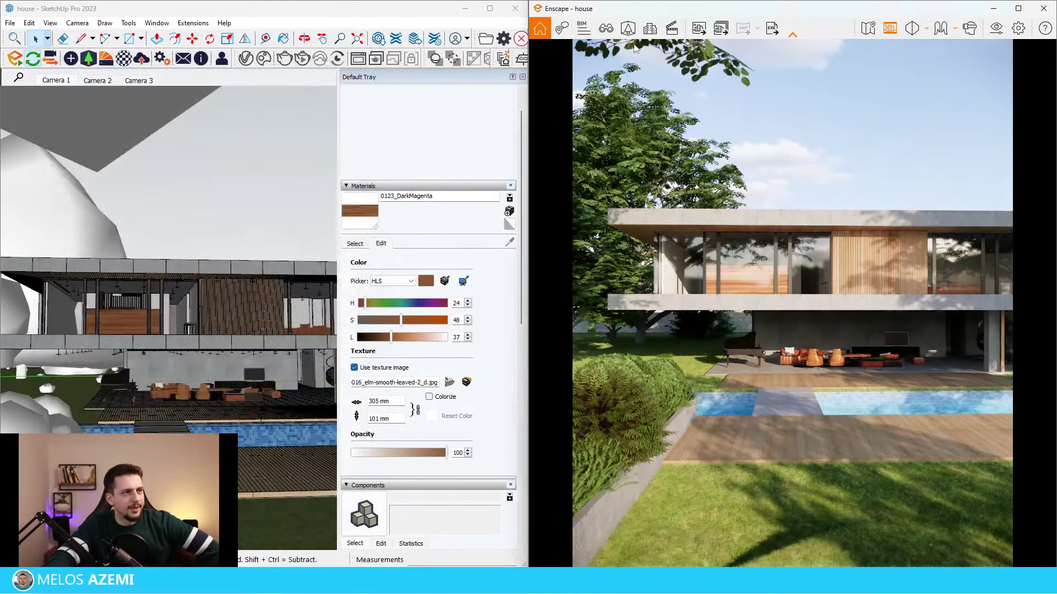
{"action": "left_click", "coordinate": [605, 27]}
{"action": "left_click", "coordinate": [565, 160]}
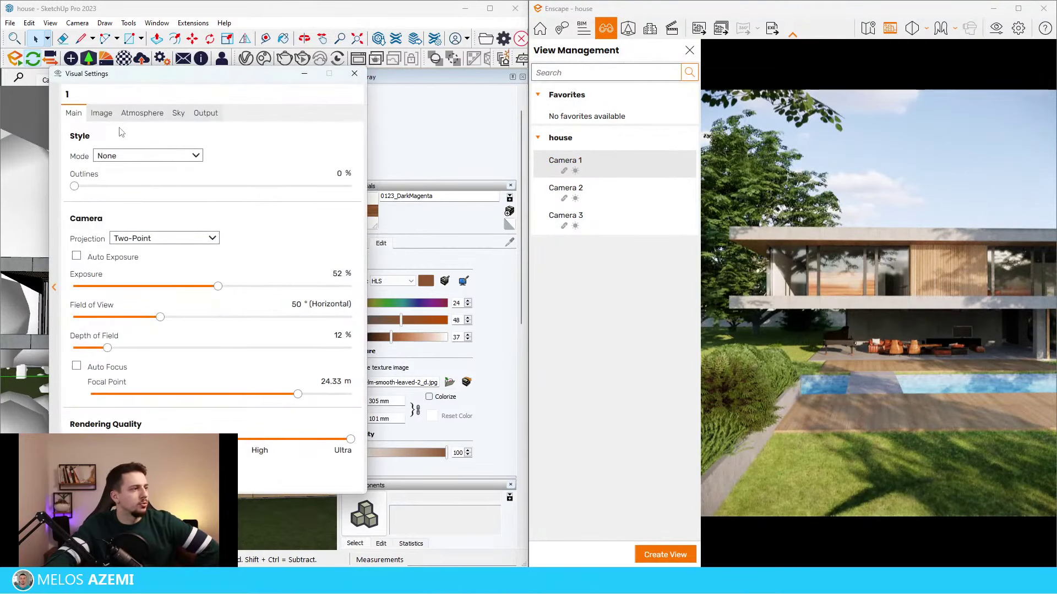
Duplicate visual preset 1 and name the copy 2A
{"action": "left_click", "coordinate": [54, 287]}
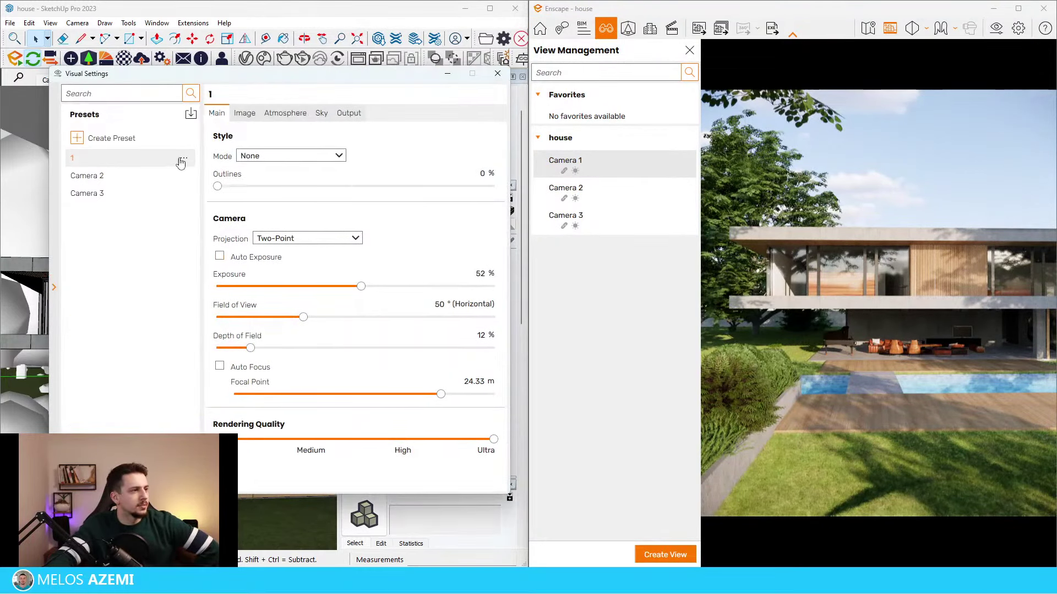
{"action": "left_click", "coordinate": [182, 160]}
{"action": "left_click", "coordinate": [201, 186]}
{"action": "type", "text": "2A"}
{"action": "left_click", "coordinate": [76, 194]}
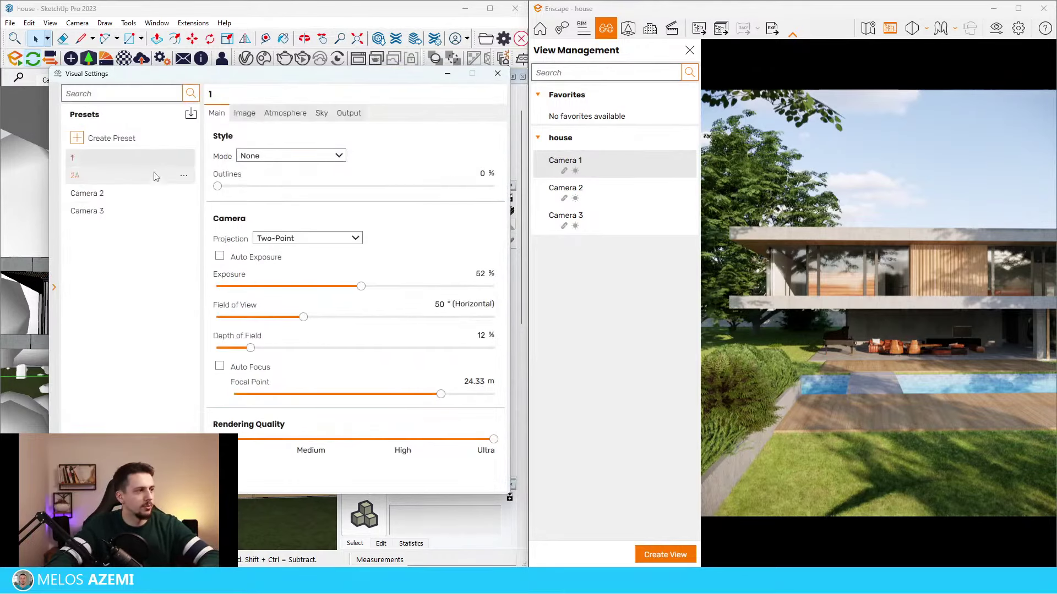
Edit the Camera 2 view to link it to visual preset 2A
{"action": "left_click", "coordinate": [658, 188]}
{"action": "left_click", "coordinate": [680, 190]}
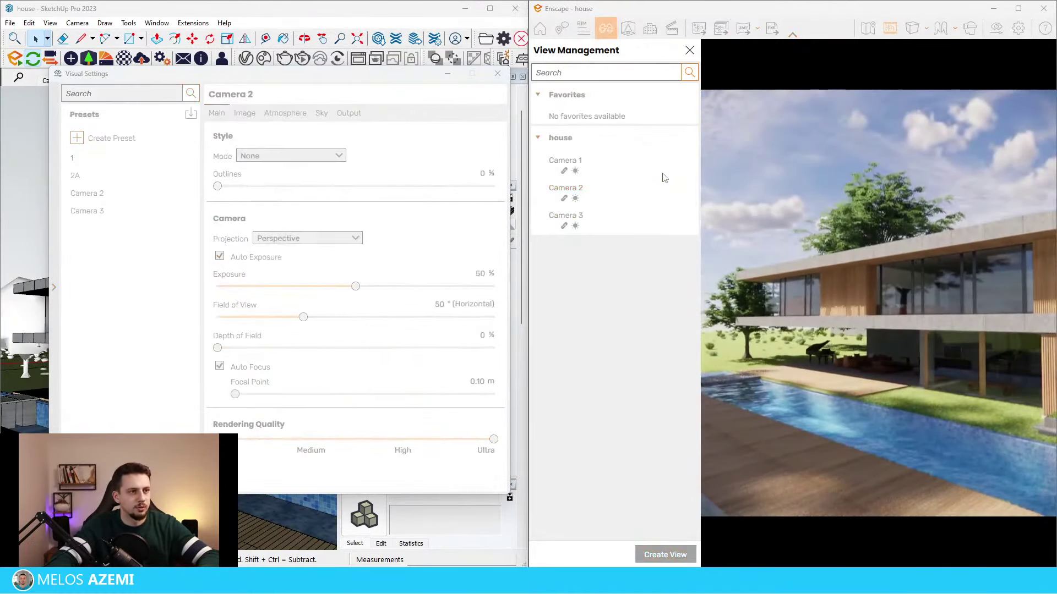
Check the saved Camera 1 view, and load the Camera 2 view for further adjustments
{"action": "left_click", "coordinate": [600, 167]}
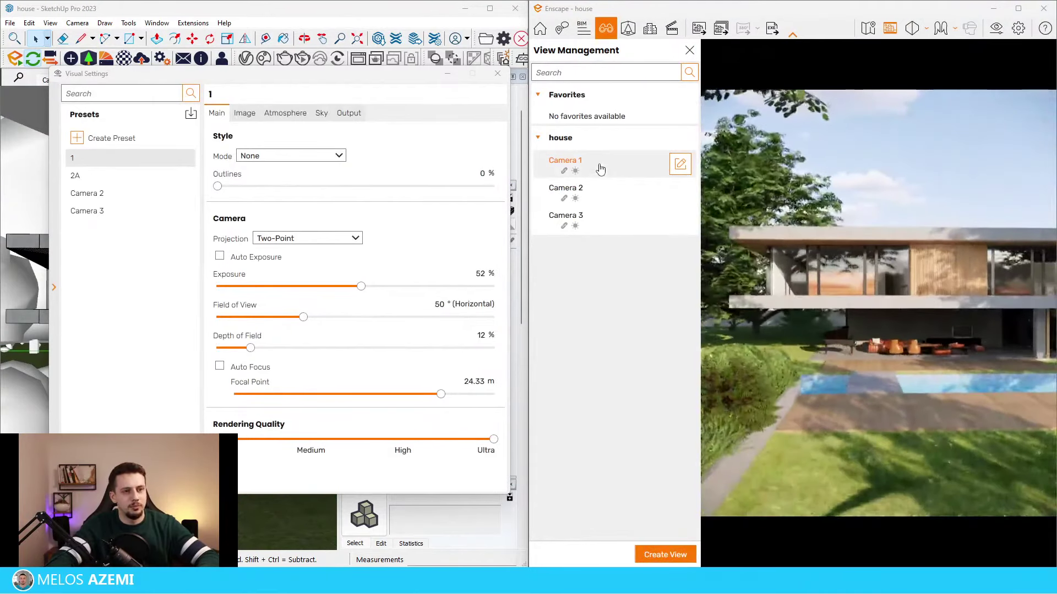
{"action": "left_click", "coordinate": [689, 50]}
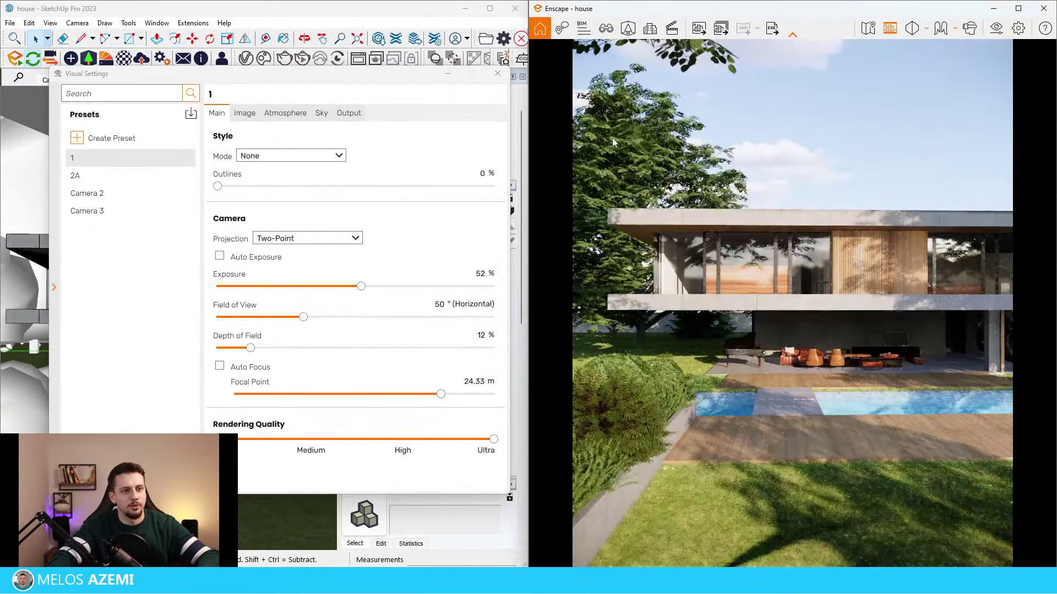
{"action": "left_click", "coordinate": [605, 28]}
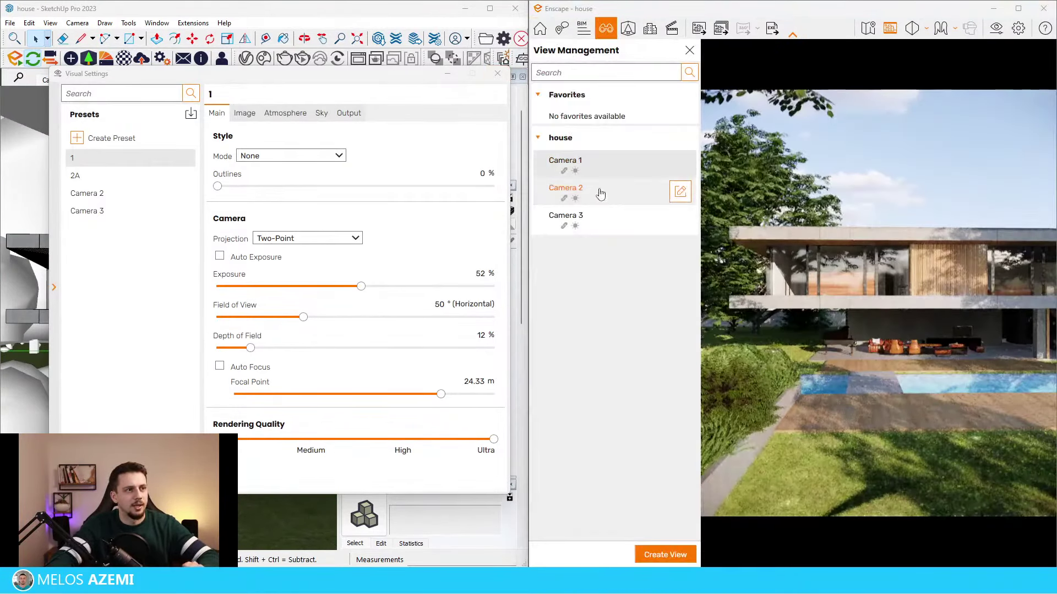
{"action": "left_click", "coordinate": [573, 187]}
{"action": "key", "text": "Escape"}
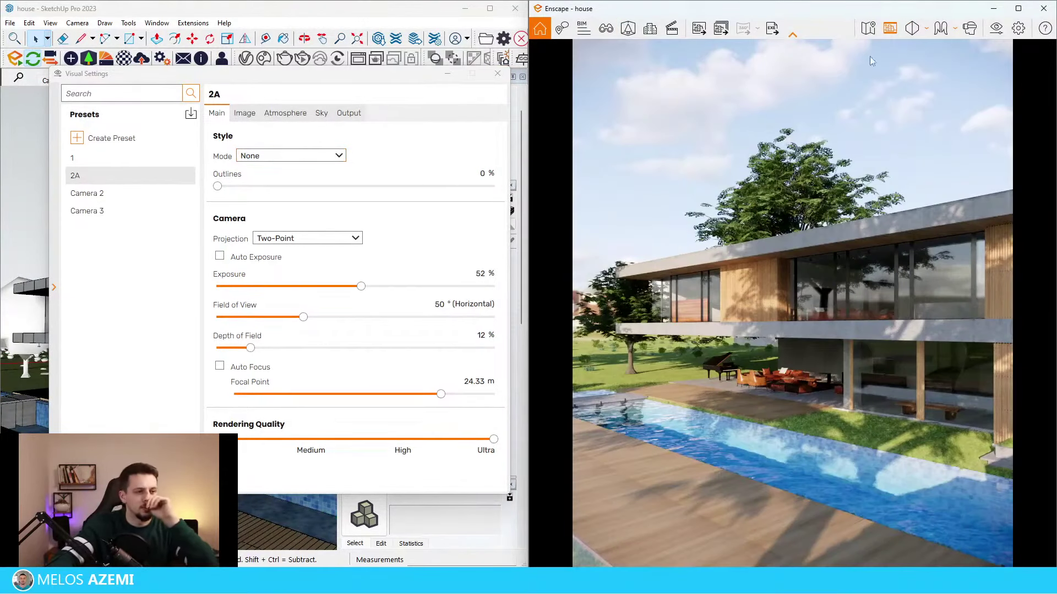
Rotate the Midday.hdr skybox of preset 2A to somewhat below 181° to shift the sunlight on the house
{"action": "left_click", "coordinate": [987, 33]}
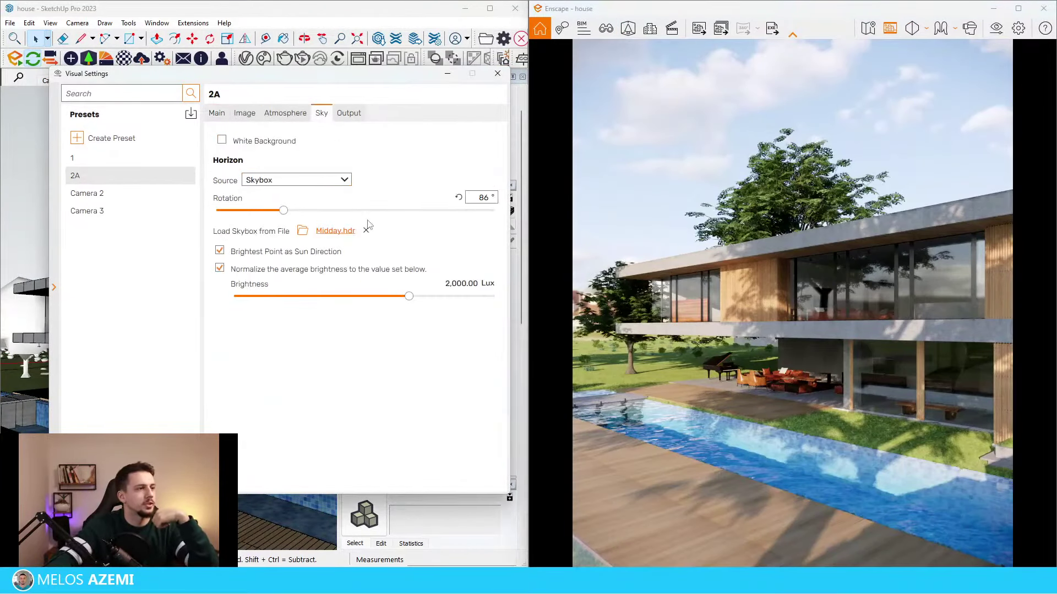
{"action": "left_click_drag", "start_coordinate": [286, 212], "coordinate": [360, 209]}
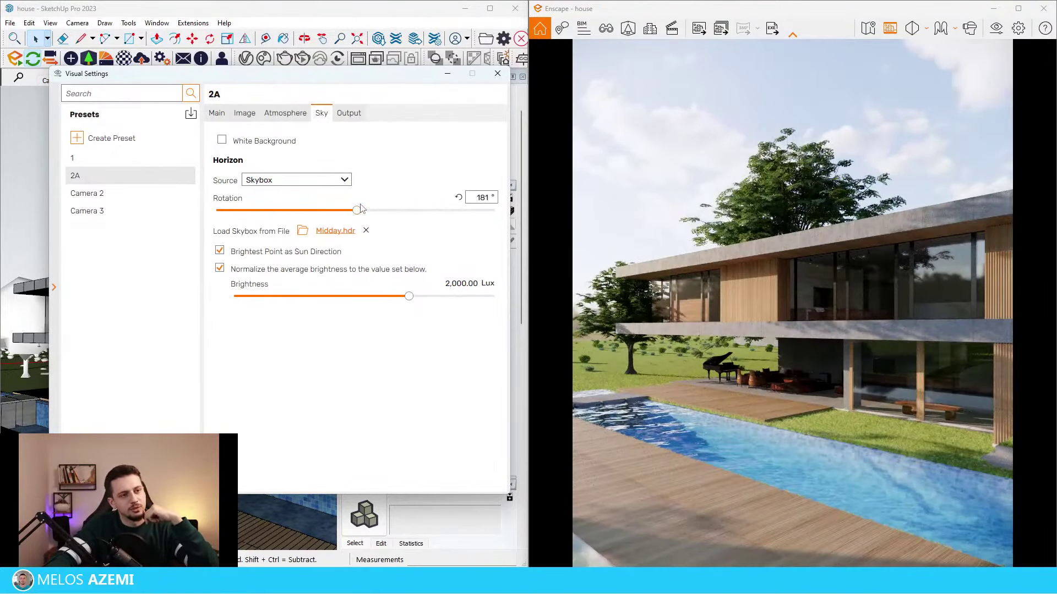
{"action": "mouse_move", "coordinate": [350, 216]}
{"action": "left_mouse_down"}
{"action": "mouse_move", "coordinate": [363, 216]}
{"action": "mouse_move", "coordinate": [341, 214]}
{"action": "left_mouse_up"}
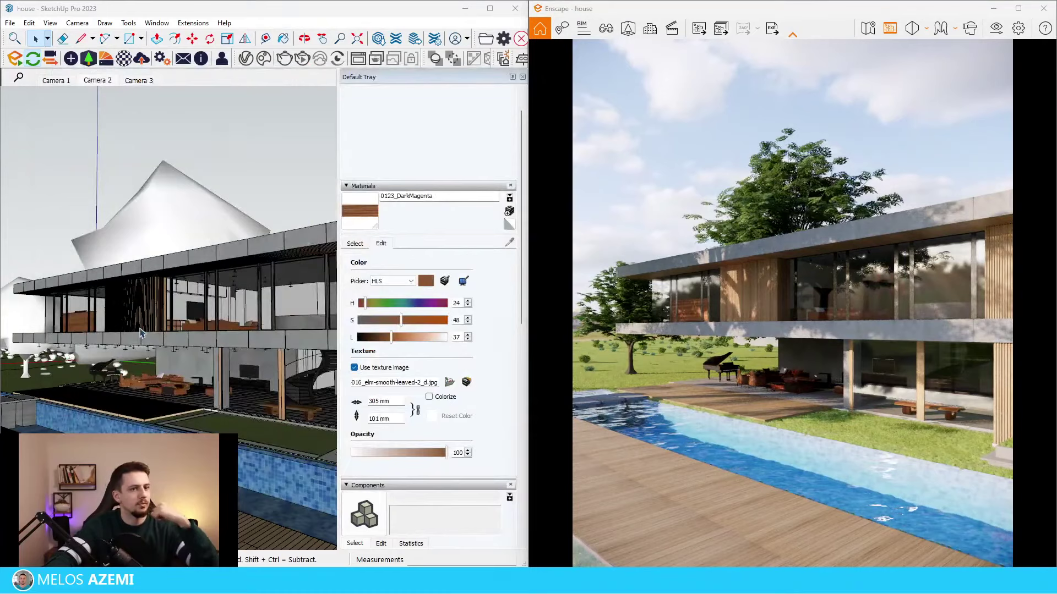
Move the large Deciduous Tree 043: Linden near the pool farther away from the house
{"action": "mouse_move", "coordinate": [144, 380]}
{"action": "middle_mouse_down"}
{"action": "mouse_move", "coordinate": [183, 390]}
{"action": "mouse_move", "coordinate": [163, 413]}
{"action": "mouse_move", "coordinate": [71, 396]}
{"action": "middle_mouse_up"}
{"action": "scroll", "coordinate": [160, 408], "scroll_direction": "down", "scroll_amount": 10}
{"action": "left_click", "coordinate": [70, 396]}
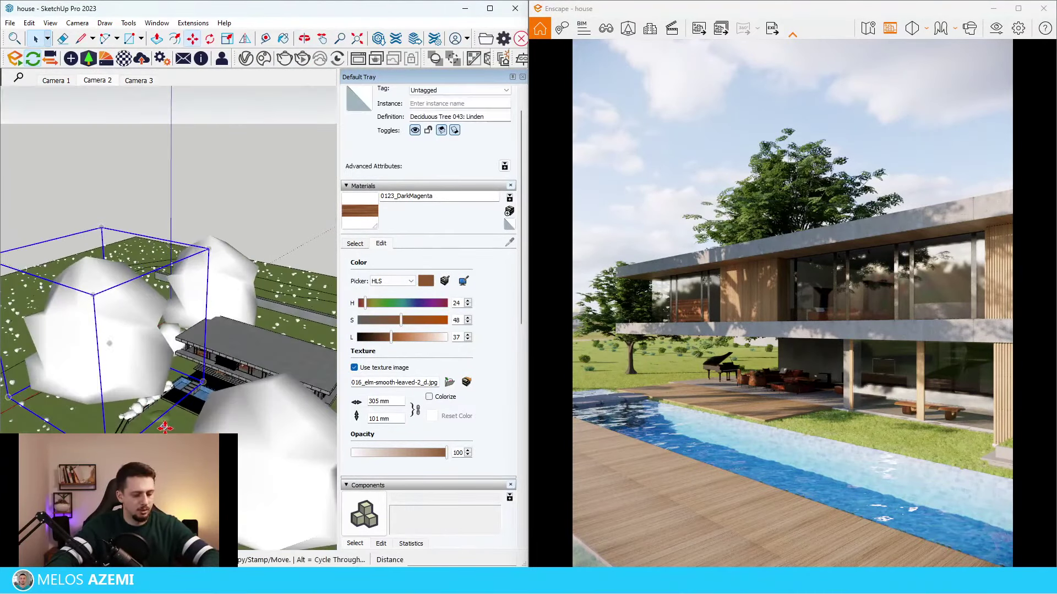
{"action": "key", "text": "m"}
{"action": "scroll", "coordinate": [128, 312], "scroll_direction": "down", "scroll_amount": 1}
{"action": "key", "text": "a"}
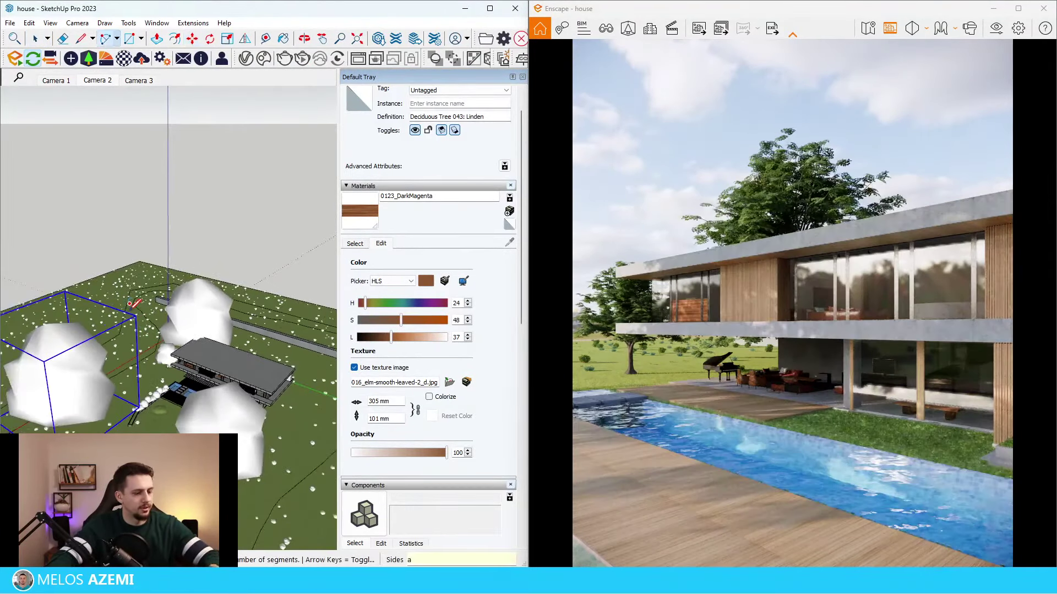
{"action": "key", "text": "s"}
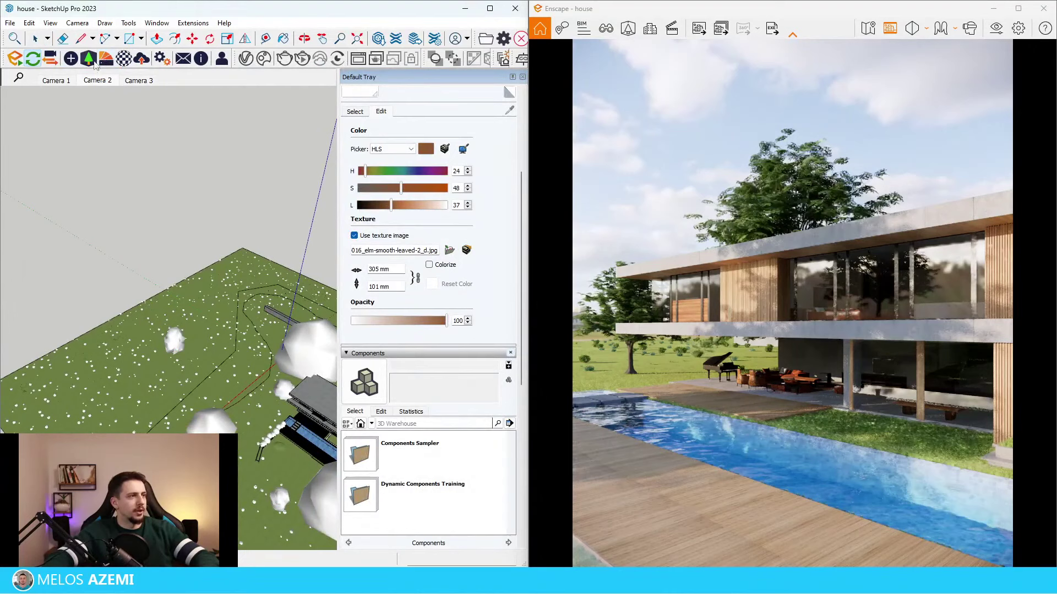
Place several large trees from the asset library on the lawn beyond the house, and move one of them among the others
{"action": "left_click", "coordinate": [89, 59]}
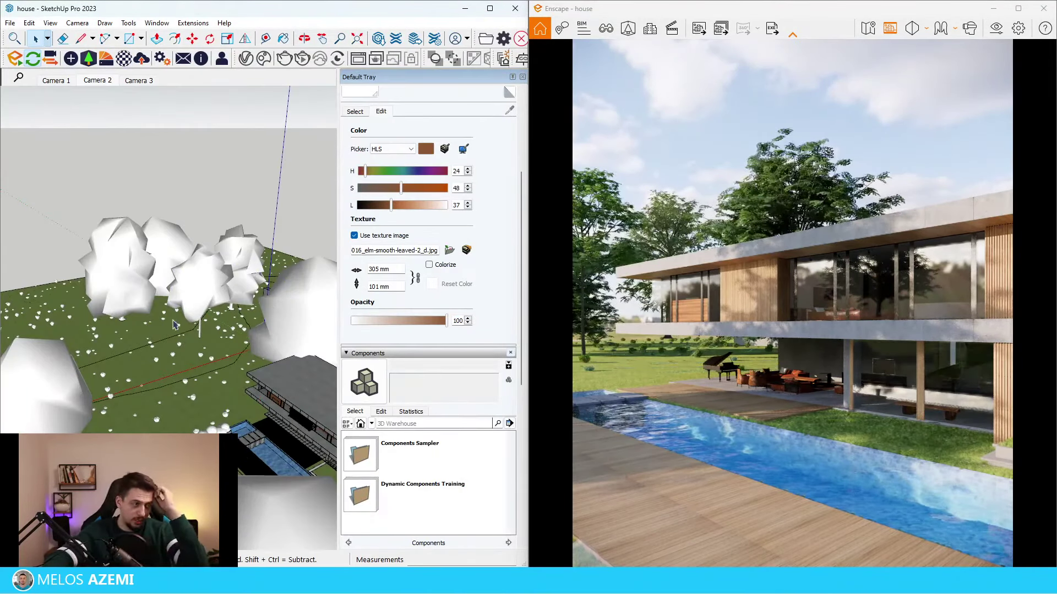
{"action": "left_click", "coordinate": [139, 285]}
{"action": "scroll", "coordinate": [139, 285], "scroll_direction": "up", "scroll_amount": 4}
{"action": "key", "text": "m"}
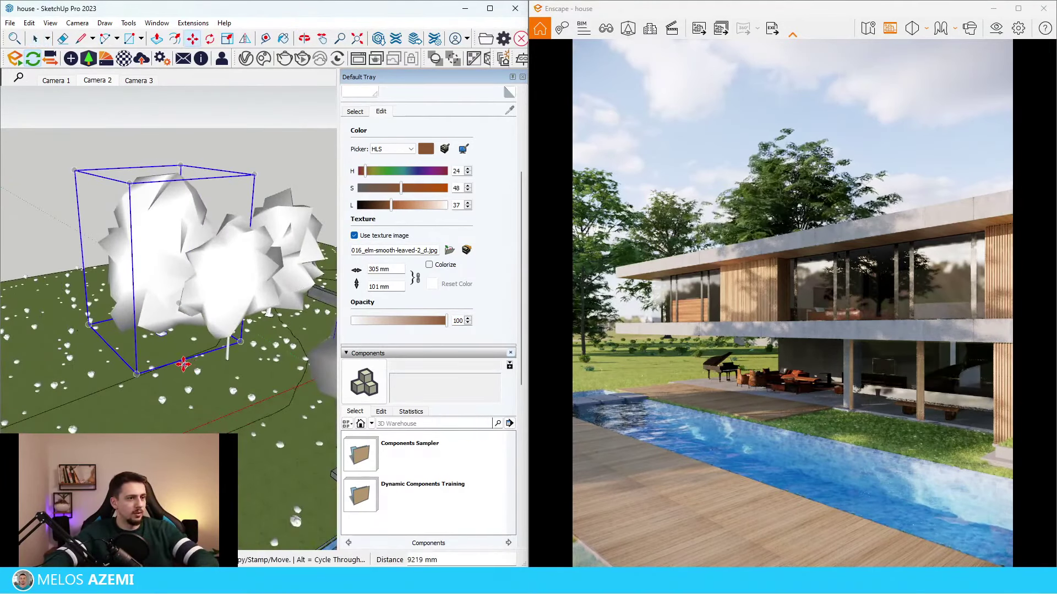
{"action": "key", "text": "Escape"}
{"action": "mouse_move", "coordinate": [172, 279]}
{"action": "middle_mouse_down"}
{"action": "mouse_move", "coordinate": [175, 179]}
{"action": "mouse_move", "coordinate": [141, 233]}
{"action": "middle_mouse_up"}
{"action": "left_click", "coordinate": [90, 297]}
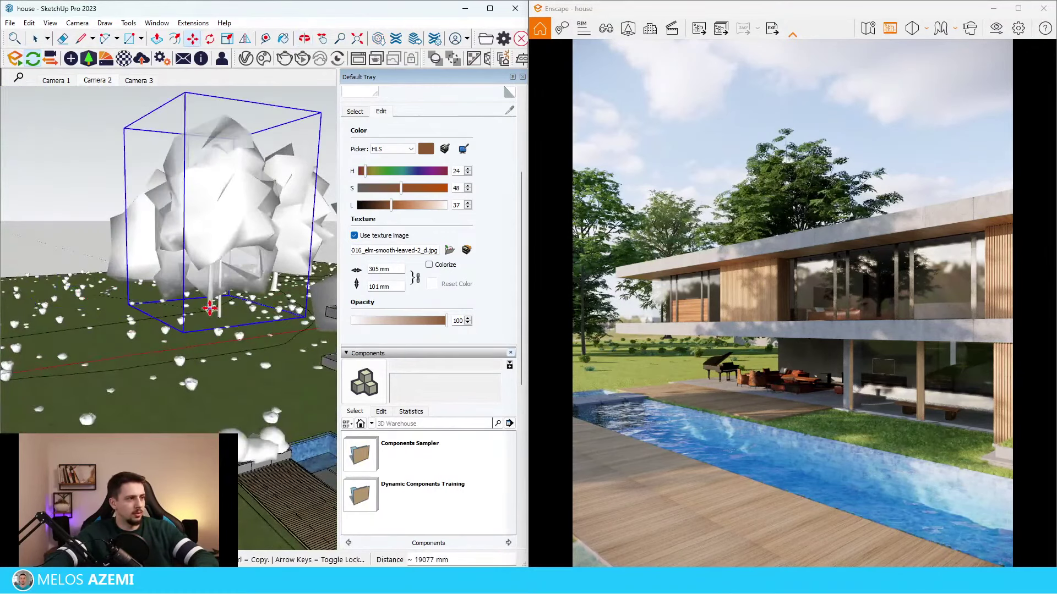
{"action": "scroll", "coordinate": [208, 307], "scroll_direction": "up", "scroll_amount": 8}
{"action": "left_click", "coordinate": [165, 330]}
{"action": "scroll", "coordinate": [166, 333], "scroll_direction": "down", "scroll_amount": 6}
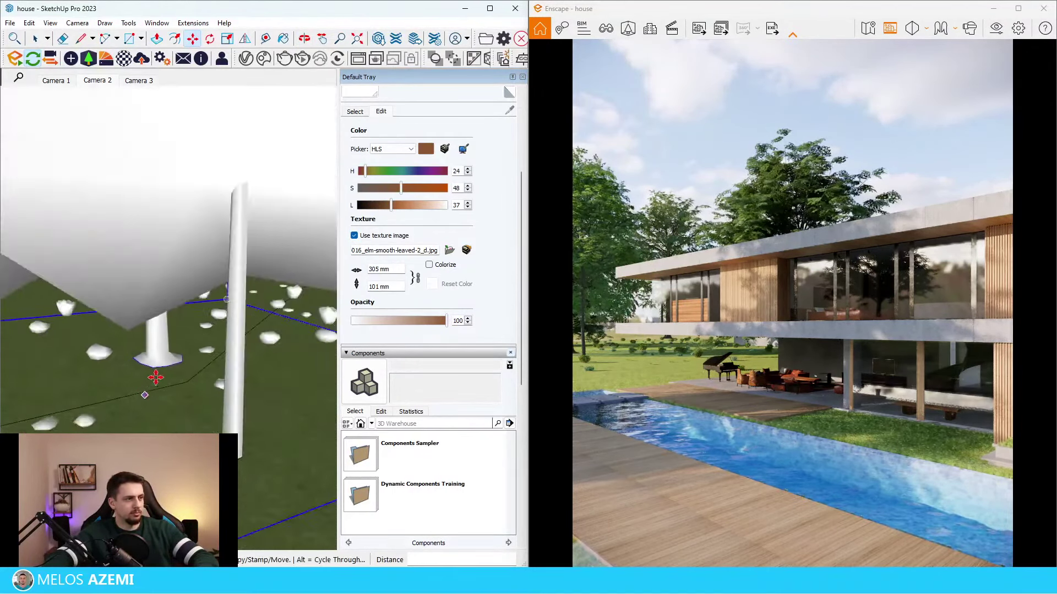
{"action": "scroll", "coordinate": [158, 375], "scroll_direction": "down", "scroll_amount": 7}
Shift the selected tree within the group and lower it by about 3 m
{"action": "left_click", "coordinate": [191, 417]}
{"action": "left_click", "coordinate": [202, 418]}
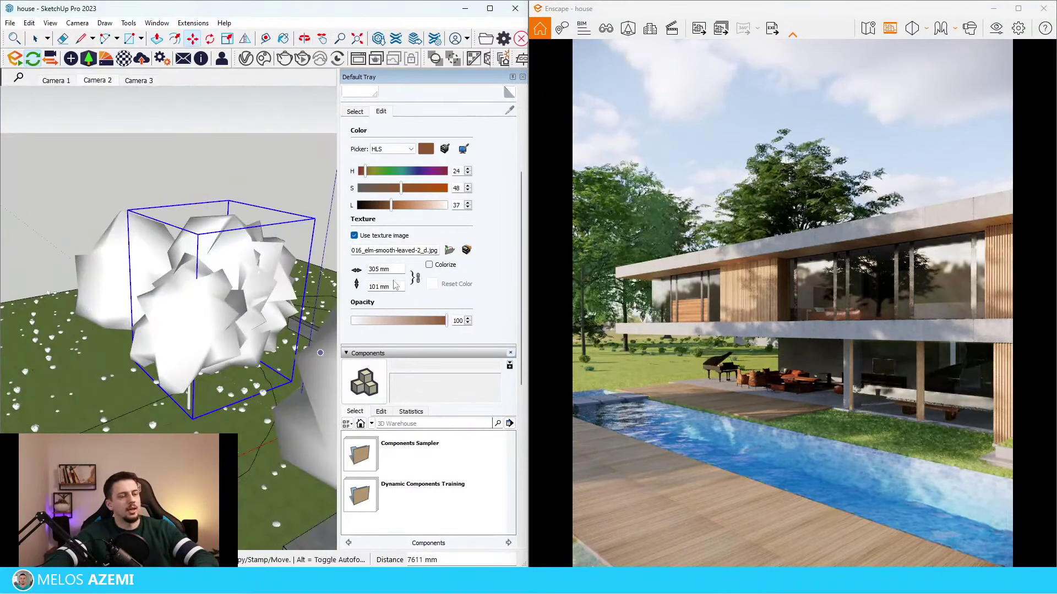
{"action": "left_click", "coordinate": [237, 240]}
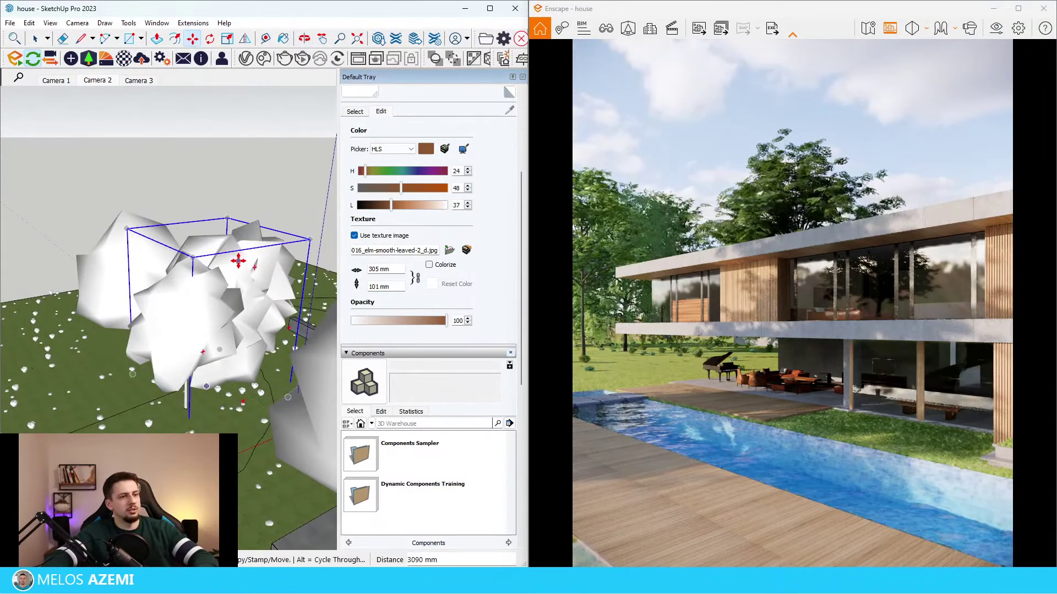
{"action": "scroll", "coordinate": [241, 303], "scroll_direction": "up", "scroll_amount": 1}
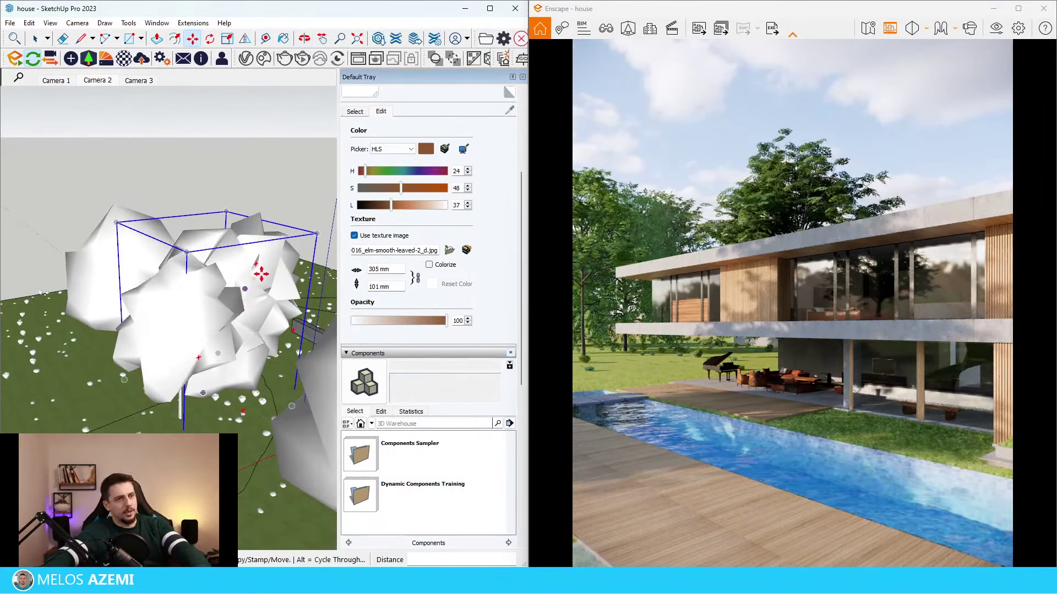
Delete the front tree of the group and move the neighbouring tree farther away from the house
{"action": "key", "text": "space"}
{"action": "left_click", "coordinate": [203, 334]}
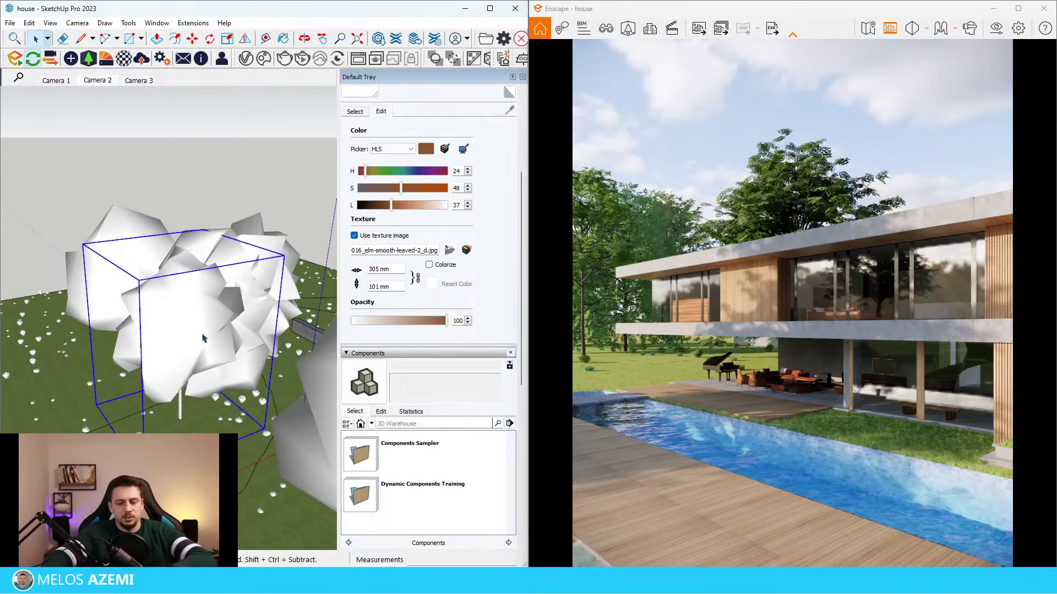
{"action": "key", "text": "Delete"}
{"action": "scroll", "coordinate": [203, 338], "scroll_direction": "down", "scroll_amount": 3}
{"action": "key", "text": "m"}
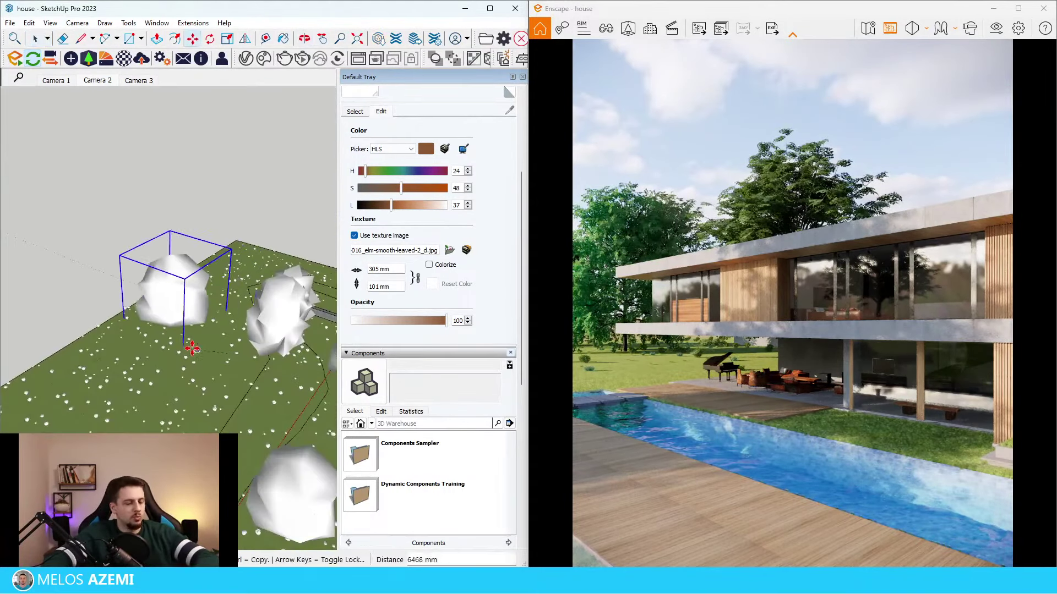
{"action": "left_click", "coordinate": [176, 352]}
{"action": "middle_click_drag", "start_coordinate": [177, 353], "coordinate": [55, 371]}
{"action": "scroll", "coordinate": [162, 343], "scroll_direction": "down", "scroll_amount": 3}
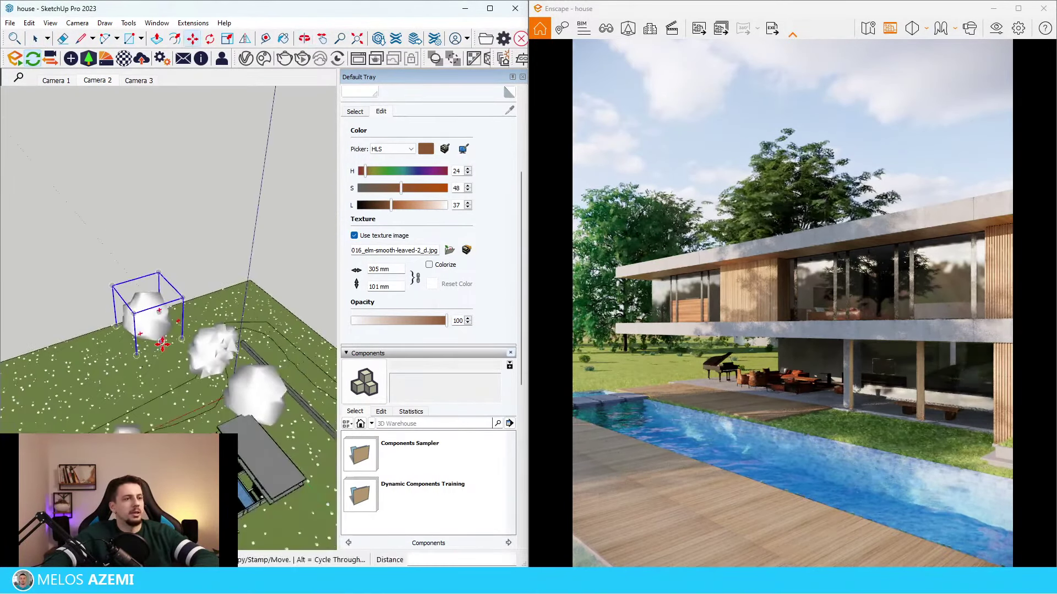
Move a tree of the remaining group back behind the others
{"action": "key", "text": "space"}
{"action": "left_click", "coordinate": [226, 379]}
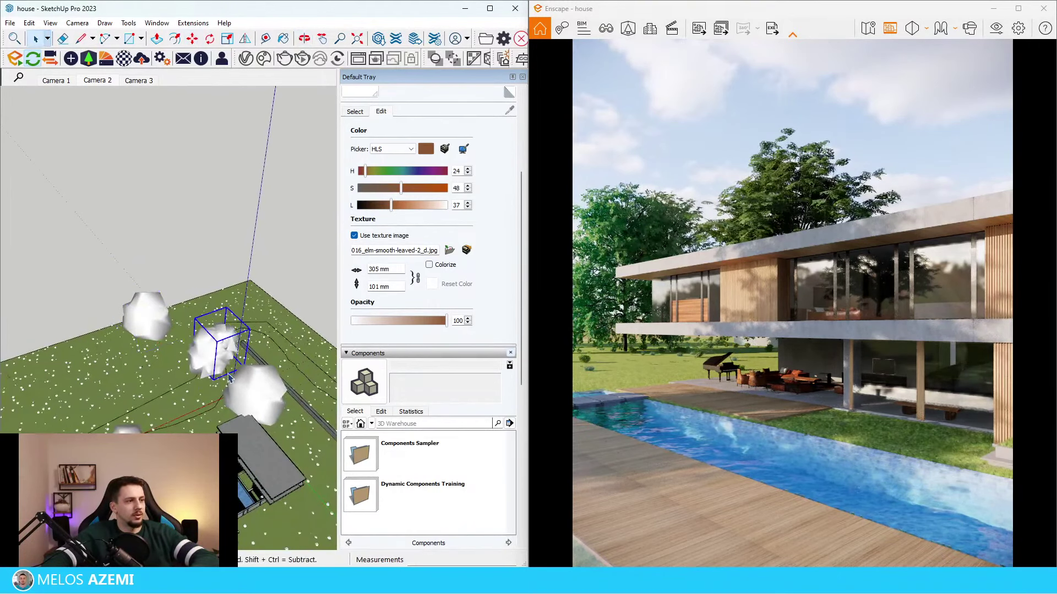
{"action": "scroll", "coordinate": [199, 410], "scroll_direction": "up", "scroll_amount": 3}
{"action": "key", "text": "m"}
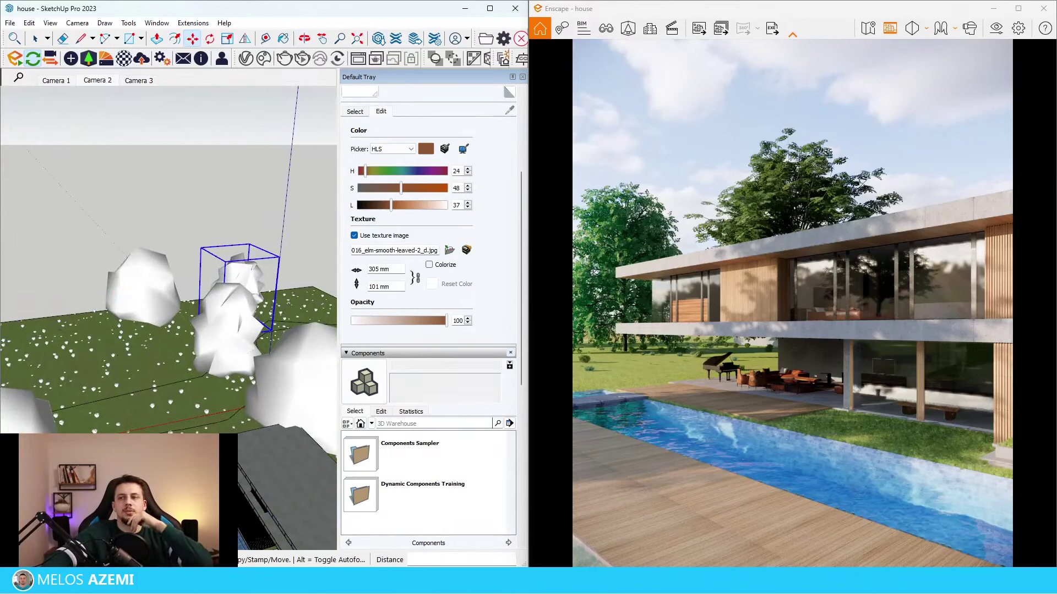
{"action": "scroll", "coordinate": [243, 319], "scroll_direction": "down", "scroll_amount": 3}
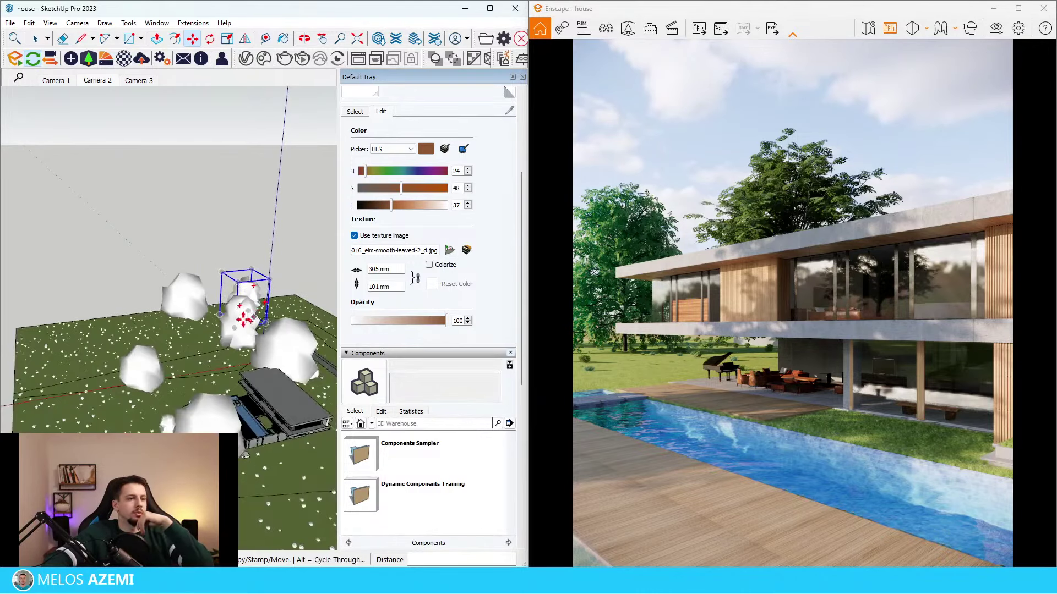
Copy the row of shrubs onto the lawn beside the house, at the far end of the pool
{"action": "scroll", "coordinate": [243, 319], "scroll_direction": "up", "scroll_amount": 3}
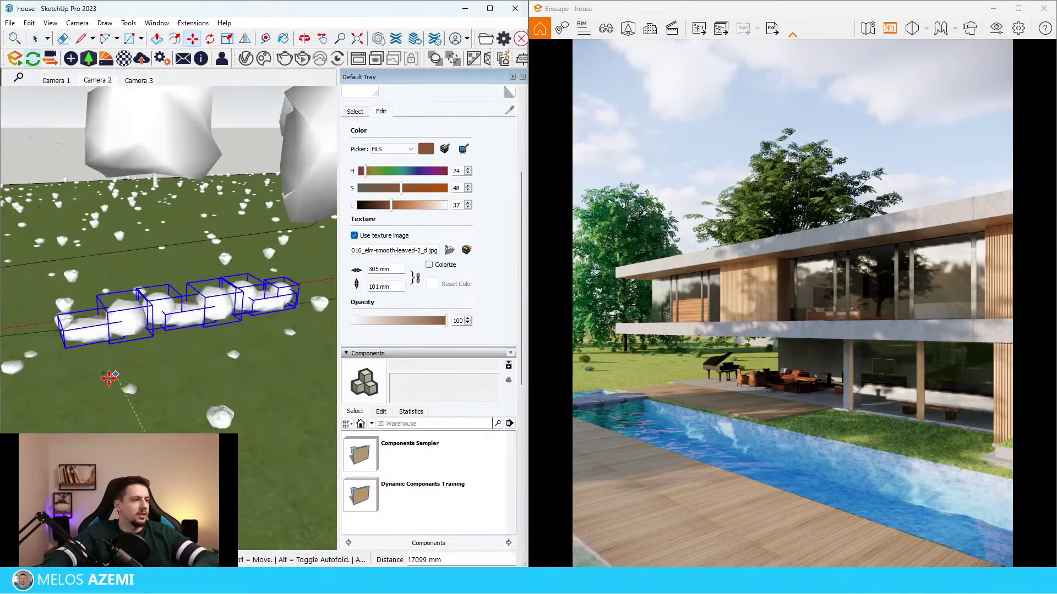
{"action": "scroll", "coordinate": [104, 365], "scroll_direction": "up", "scroll_amount": 3}
{"action": "scroll", "coordinate": [104, 366], "scroll_direction": "up", "scroll_amount": 6}
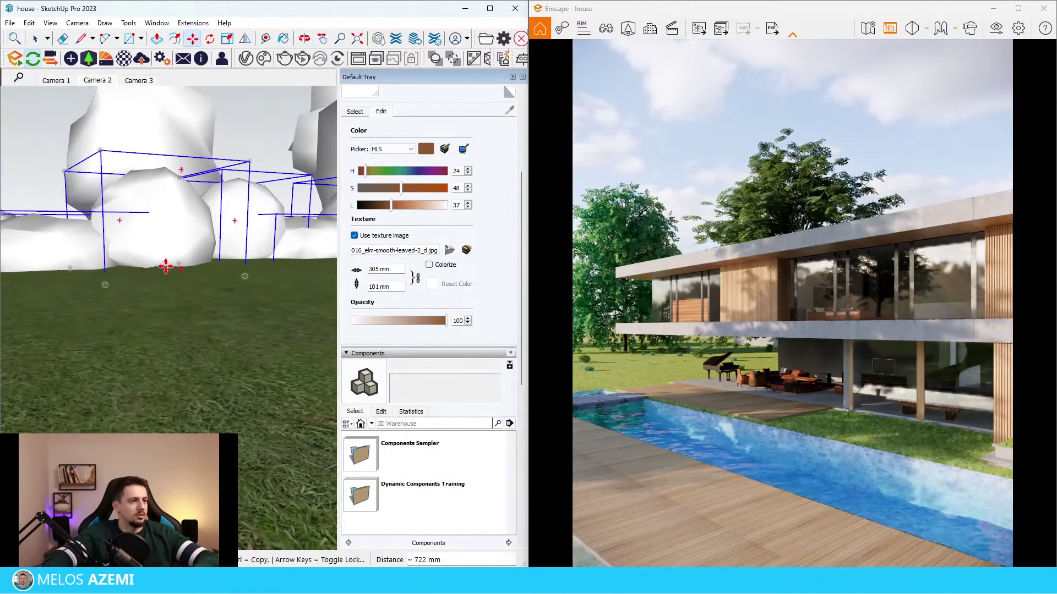
{"action": "scroll", "coordinate": [132, 322], "scroll_direction": "down", "scroll_amount": 5}
{"action": "mouse_move", "coordinate": [132, 323]}
{"action": "middle_mouse_down"}
{"action": "mouse_move", "coordinate": [262, 292]}
{"action": "mouse_move", "coordinate": [163, 382]}
{"action": "mouse_move", "coordinate": [299, 306]}
{"action": "middle_mouse_up"}
{"action": "key", "text": "s"}
{"action": "scroll", "coordinate": [260, 279], "scroll_direction": "up", "scroll_amount": 2}
{"action": "scroll", "coordinate": [300, 309], "scroll_direction": "up", "scroll_amount": 4}
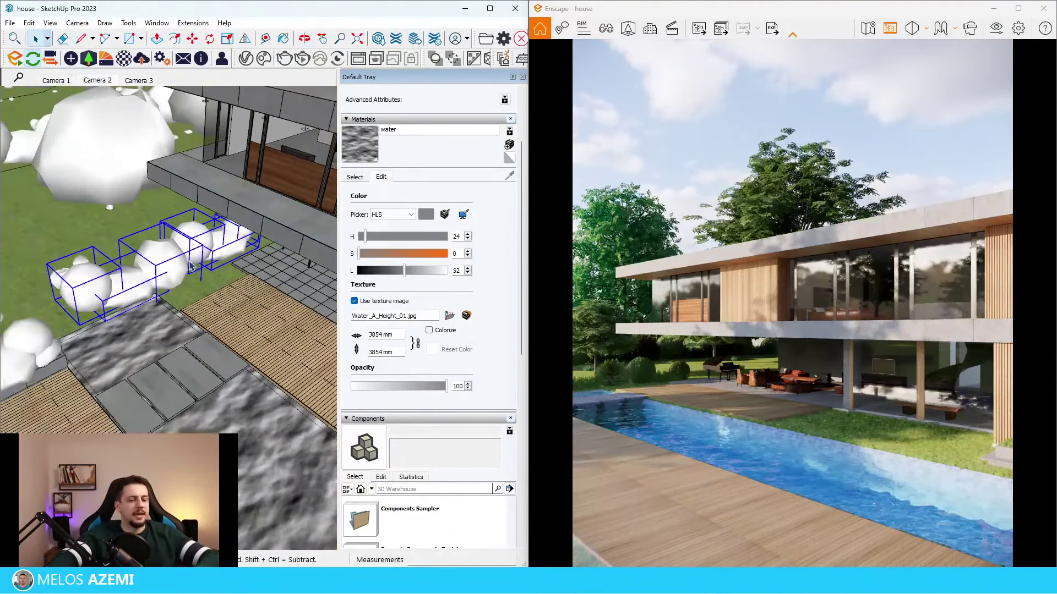
Copy the shrub row about 8.1 m along the lawn edge to continue it behind the piano
{"action": "key", "text": "m"}
{"action": "left_click", "coordinate": [152, 278]}
{"action": "scroll", "coordinate": [255, 281], "scroll_direction": "up", "scroll_amount": 2}
{"action": "middle_click_drag", "start_coordinate": [255, 281], "coordinate": [275, 219]}
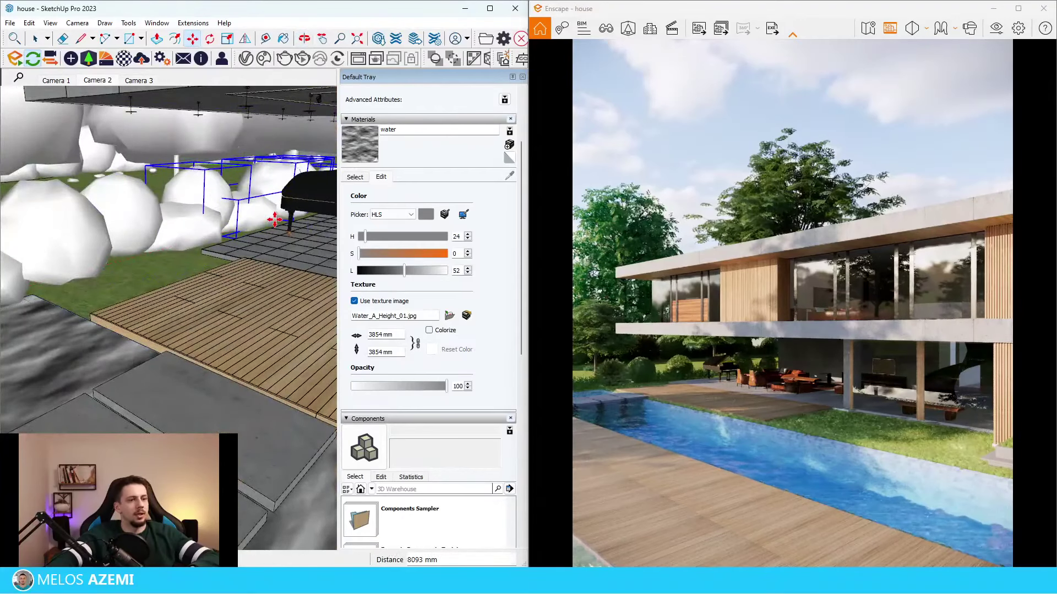
{"action": "left_click", "coordinate": [275, 220]}
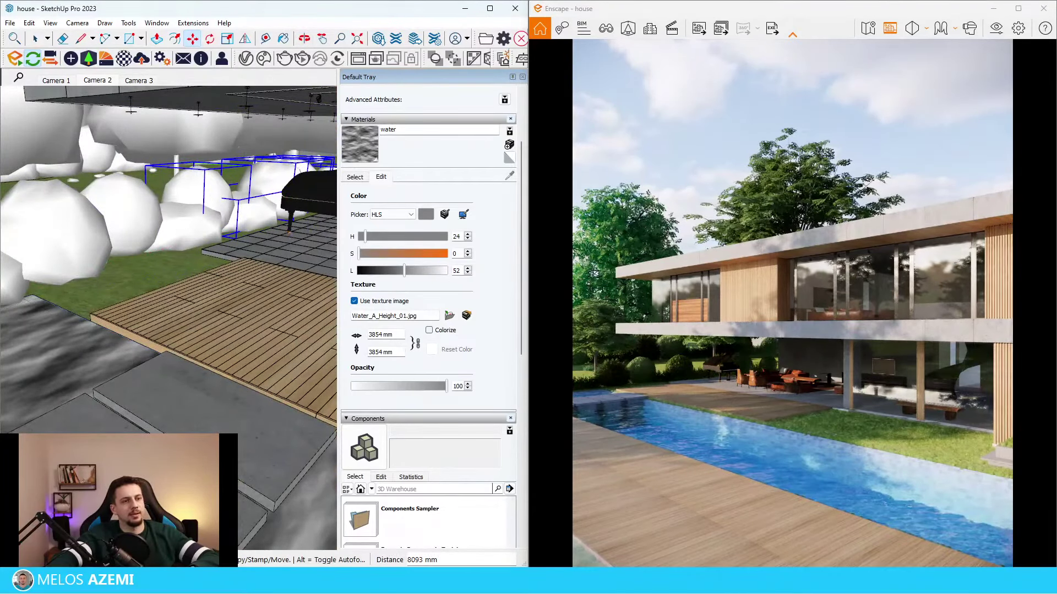
Scale down one round shrub in the row beside the terrace and shift it slightly
{"action": "scroll", "coordinate": [28, 442], "scroll_direction": "down", "scroll_amount": 1}
{"action": "key", "text": "space"}
{"action": "left_click", "coordinate": [153, 225]}
{"action": "scroll", "coordinate": [153, 225], "scroll_direction": "down", "scroll_amount": 5}
{"action": "middle_click_drag", "start_coordinate": [153, 225], "coordinate": [179, 270]}
{"action": "scroll", "coordinate": [181, 271], "scroll_direction": "up", "scroll_amount": 5}
{"action": "key", "text": "s"}
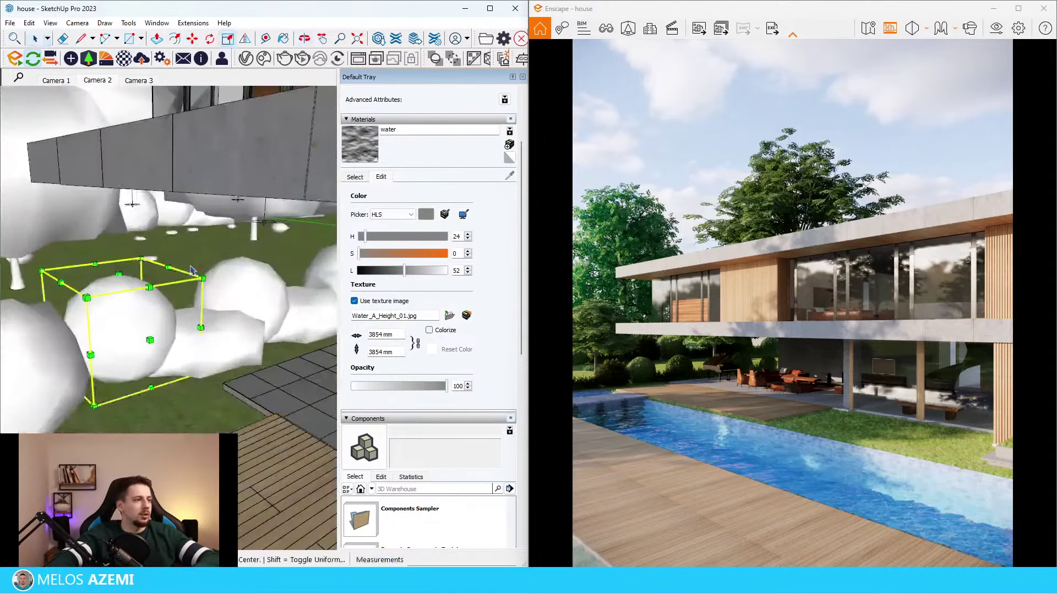
{"action": "left_click", "coordinate": [203, 276]}
{"action": "left_click", "coordinate": [166, 310]}
{"action": "middle_click_drag", "start_coordinate": [157, 344], "coordinate": [178, 348]}
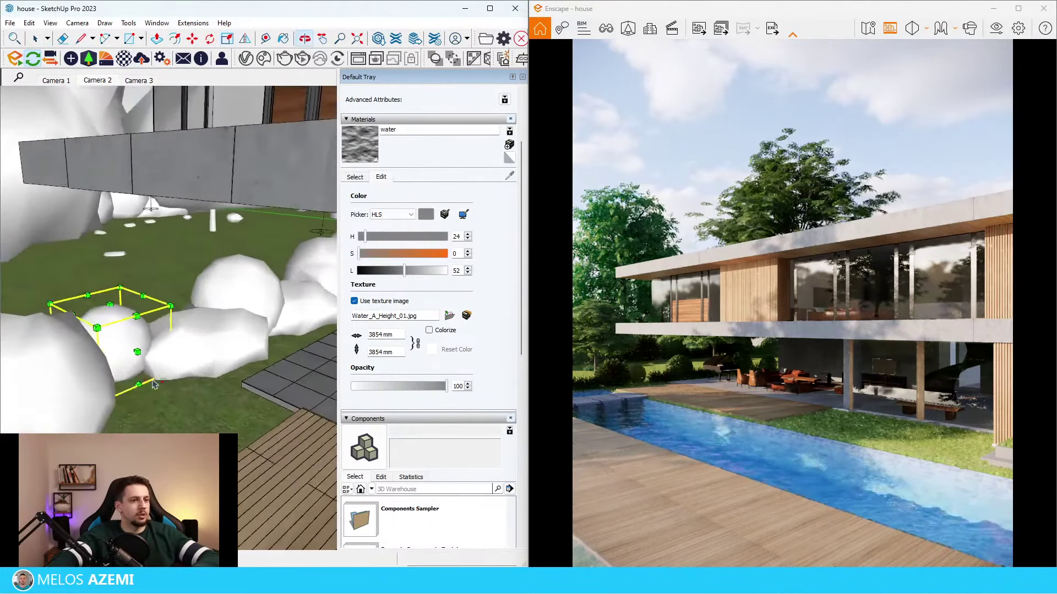
{"action": "key", "text": "m"}
{"action": "left_click", "coordinate": [131, 391]}
{"action": "left_click", "coordinate": [156, 400]}
Scale the round shrub behind the piano down to 0.82
{"action": "key", "text": "space"}
{"action": "left_click", "coordinate": [237, 309]}
{"action": "middle_click_drag", "start_coordinate": [238, 309], "coordinate": [238, 344]}
{"action": "scroll", "coordinate": [276, 292], "scroll_direction": "up", "scroll_amount": 4}
{"action": "left_click", "coordinate": [296, 279]}
{"action": "middle_click_drag", "start_coordinate": [295, 280], "coordinate": [323, 249]}
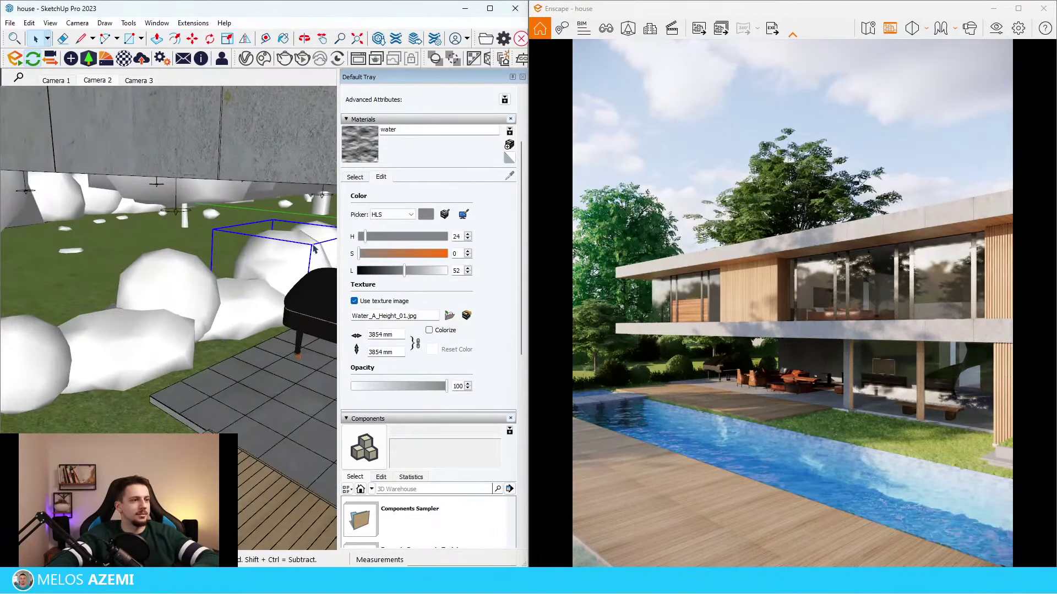
{"action": "key", "text": "s"}
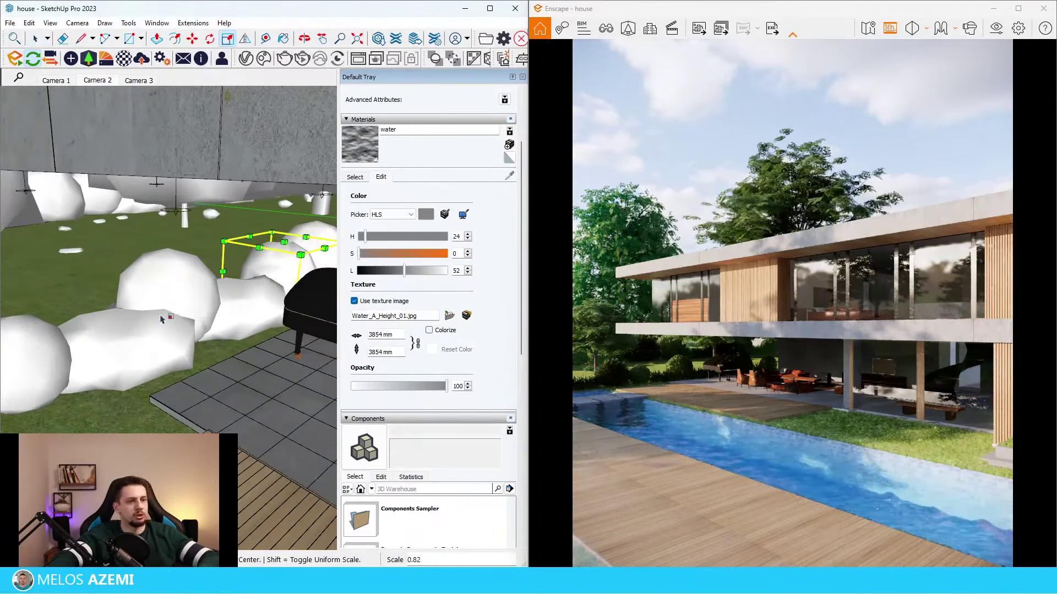
Copy several shrubs from the row to the grass strip between the pool and the house
{"action": "mouse_move", "coordinate": [161, 319]}
{"action": "middle_mouse_down"}
{"action": "mouse_move", "coordinate": [198, 333]}
{"action": "mouse_move", "coordinate": [188, 392]}
{"action": "middle_mouse_up"}
{"action": "scroll", "coordinate": [193, 352], "scroll_direction": "down", "scroll_amount": 6}
{"action": "scroll", "coordinate": [190, 366], "scroll_direction": "down", "scroll_amount": 8}
{"action": "scroll", "coordinate": [181, 387], "scroll_direction": "up", "scroll_amount": 9}
{"action": "key", "text": "space"}
{"action": "left_click", "coordinate": [157, 384]}
{"action": "left_click", "coordinate": [171, 361], "text": "shift"}
{"action": "left_click", "coordinate": [196, 342], "text": "shift"}
{"action": "left_click", "coordinate": [180, 358], "text": "shift"}
{"action": "left_click", "coordinate": [186, 353], "text": "shift"}
{"action": "left_click", "coordinate": [165, 358], "text": "shift"}
{"action": "left_click", "coordinate": [125, 388], "text": "shift"}
{"action": "key", "text": "m"}
{"action": "left_click", "coordinate": [131, 387]}
{"action": "scroll", "coordinate": [123, 390], "scroll_direction": "down", "scroll_amount": 8}
{"action": "scroll", "coordinate": [77, 404], "scroll_direction": "up", "scroll_amount": 2}
{"action": "scroll", "coordinate": [76, 405], "scroll_direction": "up", "scroll_amount": 9}
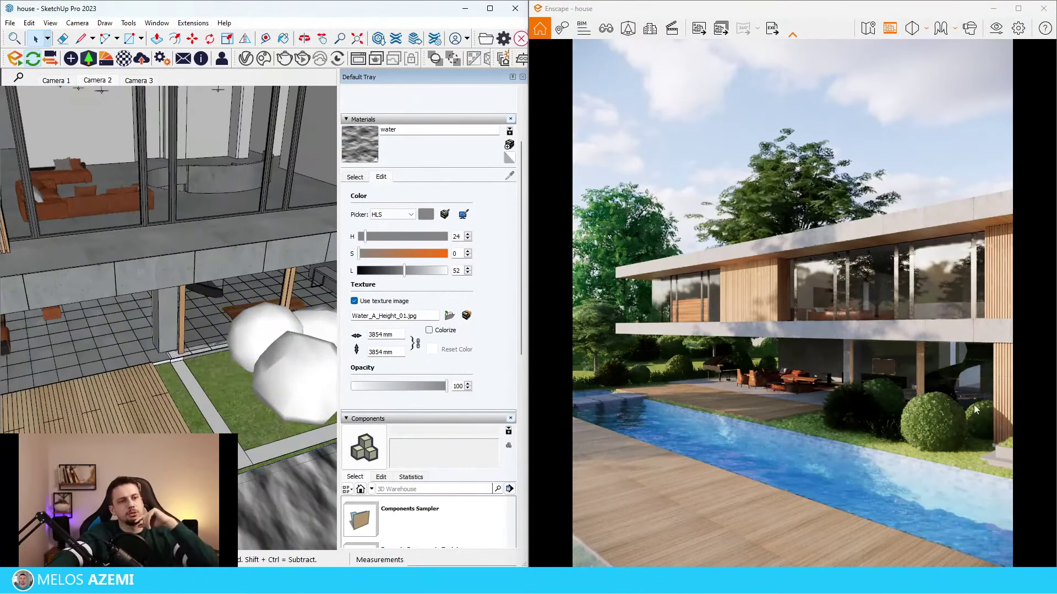
Set the bump map amount of the wooden deck material [0006_Pink]1 to 8.00
{"action": "scroll", "coordinate": [192, 415], "scroll_direction": "down", "scroll_amount": 10}
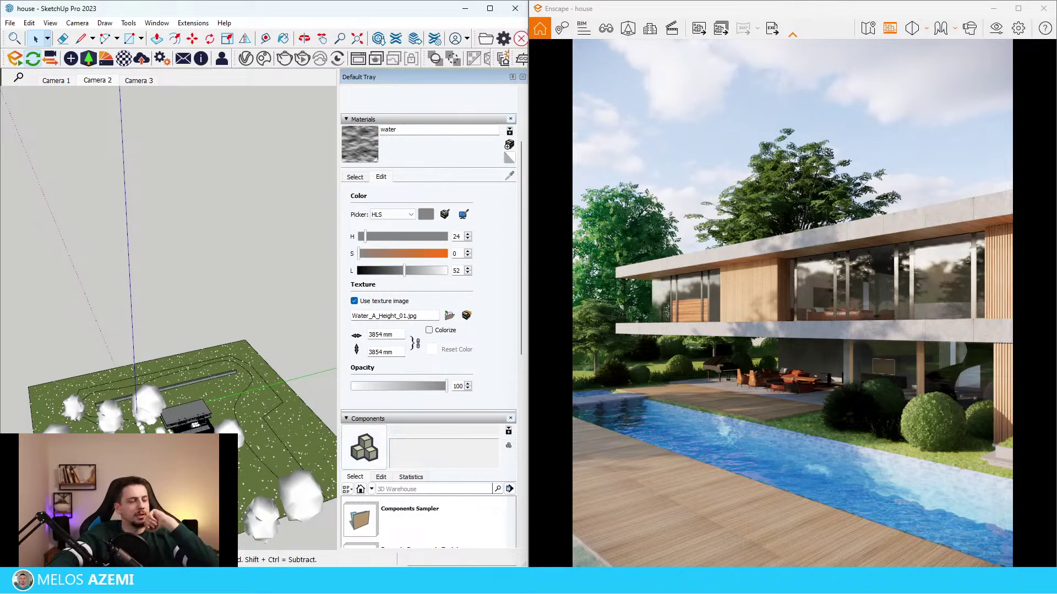
{"action": "scroll", "coordinate": [160, 418], "scroll_direction": "up", "scroll_amount": 5}
{"action": "left_click", "coordinate": [159, 418]}
{"action": "mouse_move", "coordinate": [159, 418]}
{"action": "middle_mouse_down"}
{"action": "mouse_move", "coordinate": [265, 337]}
{"action": "mouse_move", "coordinate": [241, 418]}
{"action": "mouse_move", "coordinate": [155, 432]}
{"action": "mouse_move", "coordinate": [187, 385]}
{"action": "middle_mouse_up"}
{"action": "scroll", "coordinate": [266, 337], "scroll_direction": "down", "scroll_amount": 4}
{"action": "scroll", "coordinate": [187, 385], "scroll_direction": "up", "scroll_amount": 3}
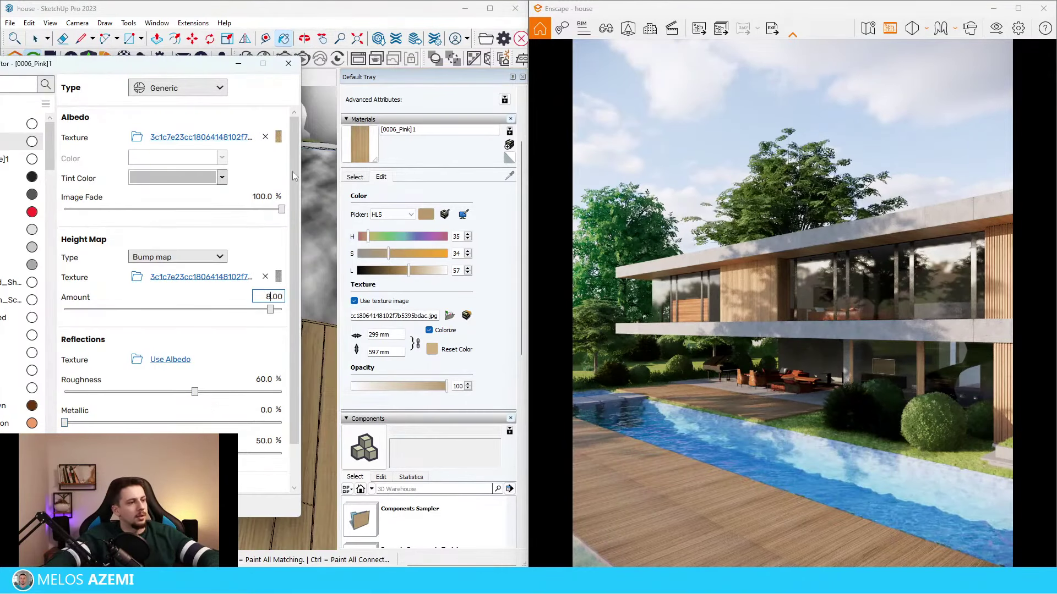
{"action": "left_click", "coordinate": [288, 64]}
Search the asset library for leaves and place a scattered-leaves asset on the wooden deck beside the pool
{"action": "key", "text": "space"}
{"action": "left_click", "coordinate": [97, 60]}
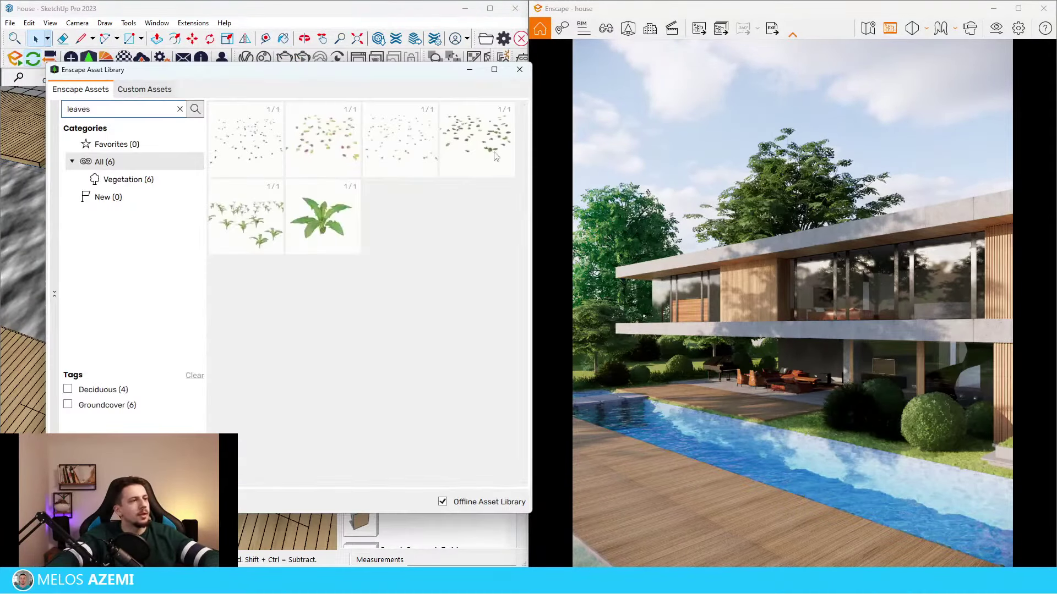
{"action": "left_click", "coordinate": [268, 150]}
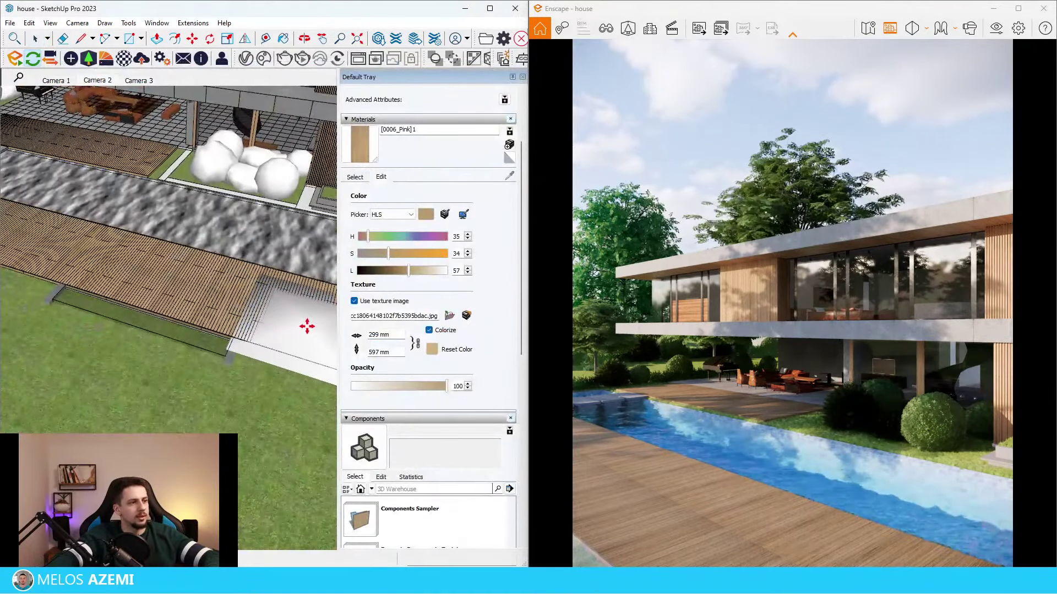
{"action": "left_click", "coordinate": [307, 327]}
{"action": "middle_click_drag", "start_coordinate": [302, 322], "coordinate": [281, 283]}
Scale the scattered-leaves asset on the wooden deck
{"action": "key", "text": "s"}
{"action": "left_click", "coordinate": [205, 301]}
{"action": "middle_click_drag", "start_coordinate": [179, 203], "coordinate": [391, 276]}
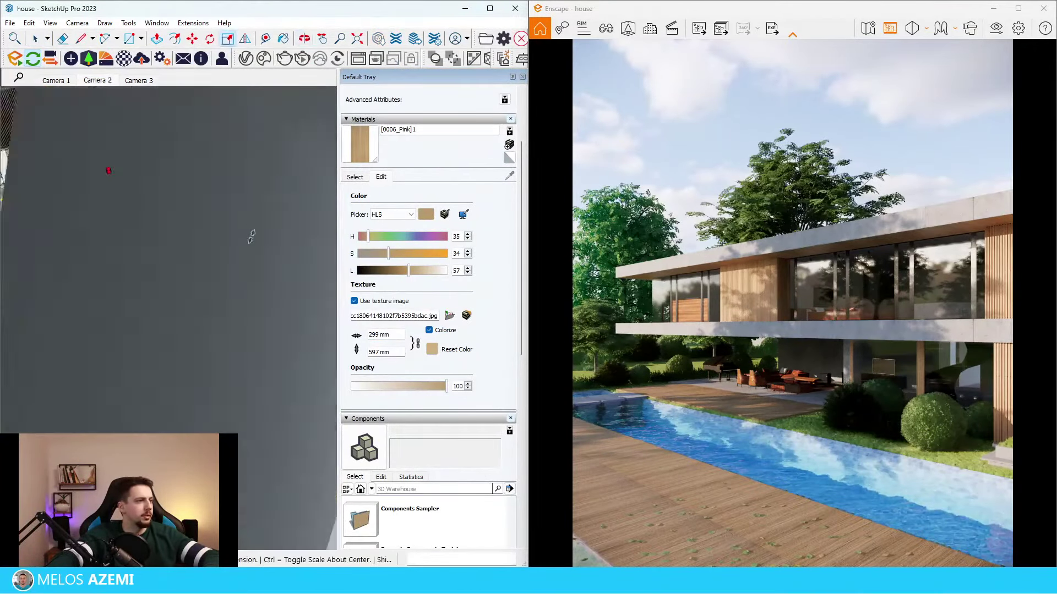
{"action": "scroll", "coordinate": [256, 238], "scroll_direction": "down", "scroll_amount": 6}
{"action": "middle_click_drag", "start_coordinate": [171, 251], "coordinate": [132, 276]}
Delete the unneeded object at the deck and reposition the scattered leaves over the boards
{"action": "key", "text": "space"}
{"action": "left_click", "coordinate": [150, 312]}
{"action": "left_click", "coordinate": [134, 319]}
{"action": "key", "text": "Delete"}
{"action": "key", "text": "m"}
{"action": "scroll", "coordinate": [167, 292], "scroll_direction": "up", "scroll_amount": 4}
{"action": "mouse_move", "coordinate": [134, 321]}
{"action": "middle_mouse_down"}
{"action": "mouse_move", "coordinate": [167, 292]}
{"action": "mouse_move", "coordinate": [137, 329]}
{"action": "middle_mouse_up"}
{"action": "scroll", "coordinate": [117, 281], "scroll_direction": "down", "scroll_amount": 5}
{"action": "left_click", "coordinate": [122, 283]}
{"action": "scroll", "coordinate": [138, 329], "scroll_direction": "down", "scroll_amount": 6}
Copy the shrubs from the grass strip to the lawn beside the deck on the opposite side of the pool
{"action": "key", "text": "space"}
{"action": "scroll", "coordinate": [123, 327], "scroll_direction": "up", "scroll_amount": 5}
{"action": "scroll", "coordinate": [107, 323], "scroll_direction": "up", "scroll_amount": 2}
{"action": "left_click", "coordinate": [105, 317], "text": "shift"}
{"action": "left_click", "coordinate": [114, 300], "text": "shift"}
{"action": "left_click", "coordinate": [127, 278], "text": "shift"}
{"action": "key", "text": "m"}
{"action": "key", "text": "ctrl"}
{"action": "left_click", "coordinate": [107, 333]}
{"action": "key", "text": "Escape"}
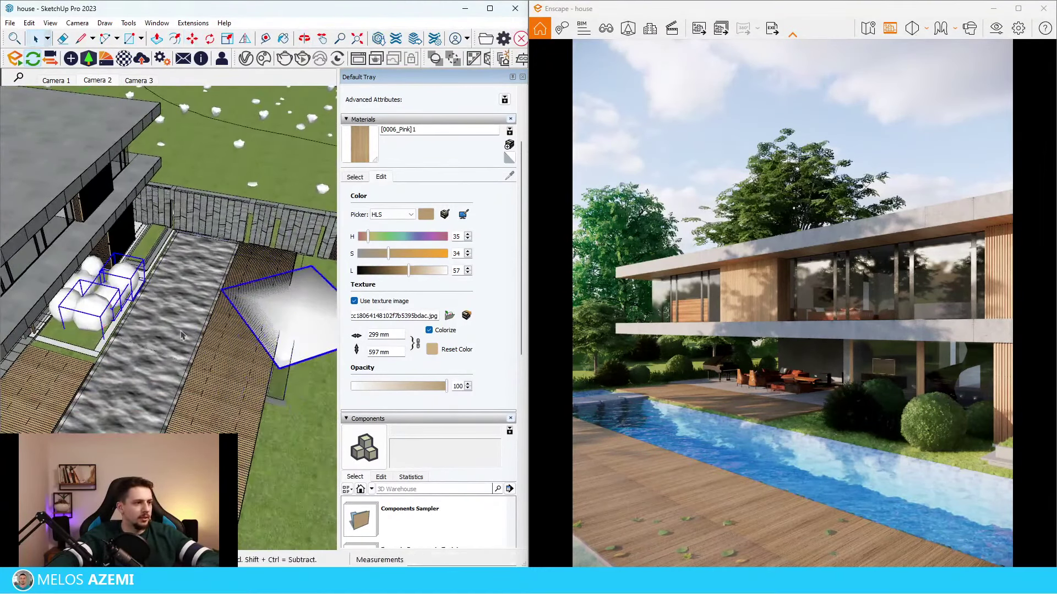
{"action": "key", "text": "ctrl"}
{"action": "left_click", "coordinate": [102, 335]}
{"action": "left_click", "coordinate": [293, 405]}
{"action": "key", "text": "ctrl"}
{"action": "left_click", "coordinate": [280, 463]}
Place a walking person on the stone slabs crossing the far end of the pool
{"action": "middle_click_drag", "start_coordinate": [293, 406], "coordinate": [266, 368]}
{"action": "left_click", "coordinate": [325, 371]}
{"action": "left_click", "coordinate": [128, 257]}
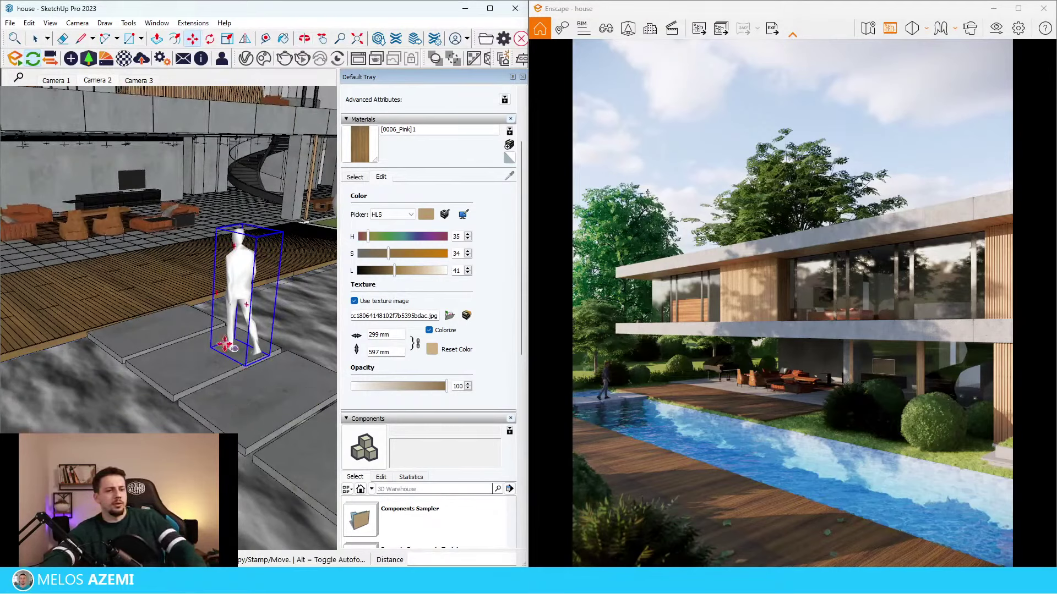
{"action": "scroll", "coordinate": [170, 377], "scroll_direction": "up", "scroll_amount": 10}
{"action": "key", "text": "space"}
{"action": "scroll", "coordinate": [122, 380], "scroll_direction": "down", "scroll_amount": 5}
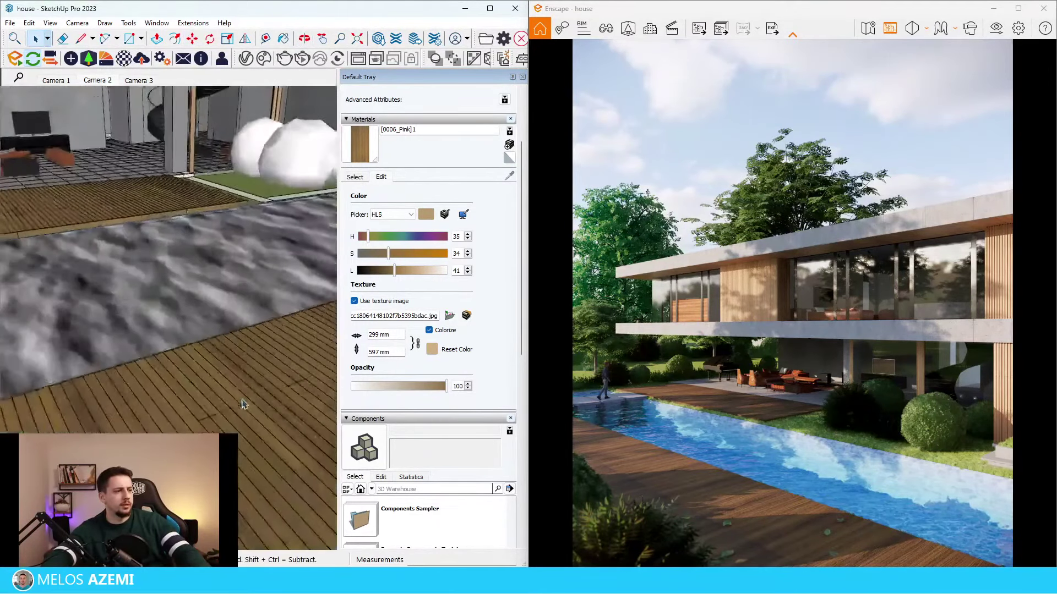